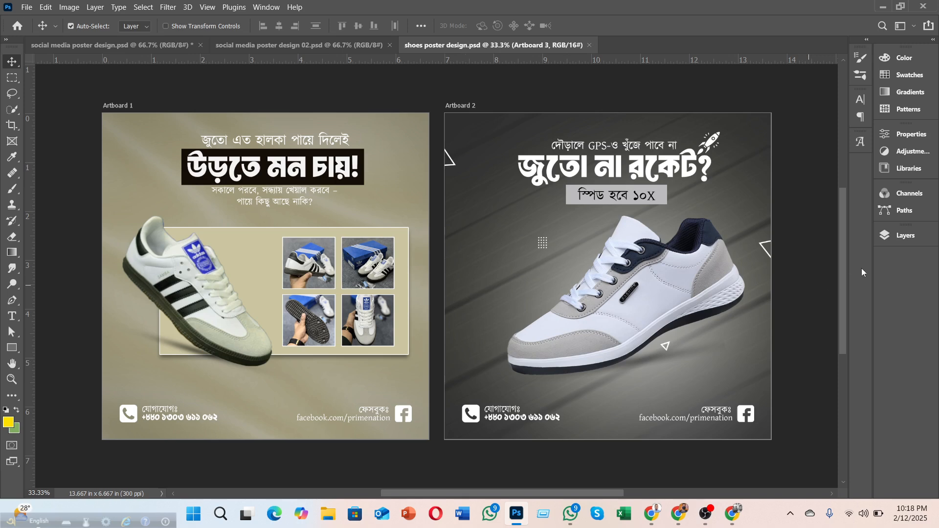
left_click(886, 238)
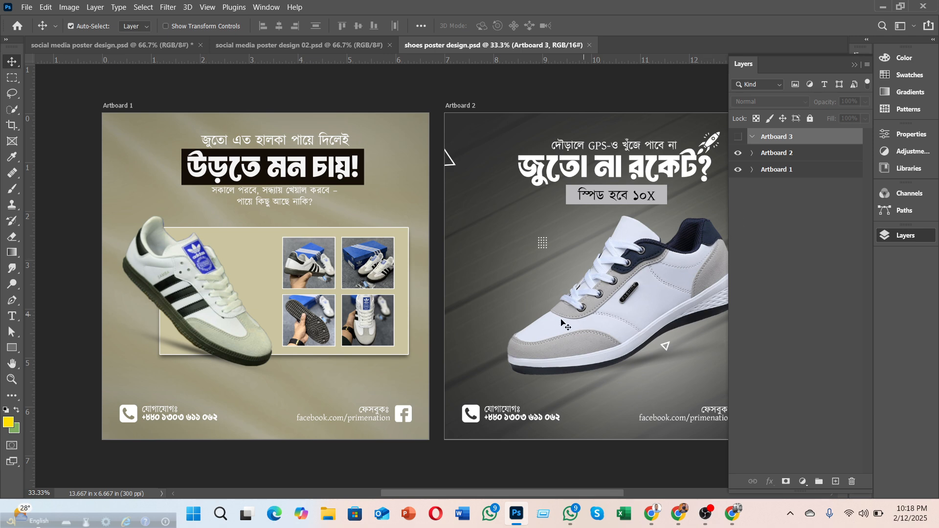
scroll(556, 320, "down", 3)
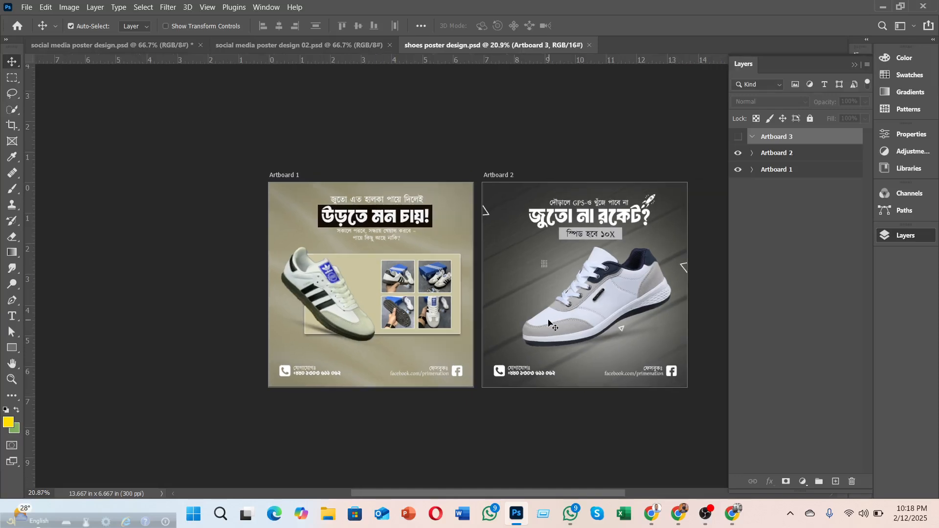
scroll(550, 323, "down", 1)
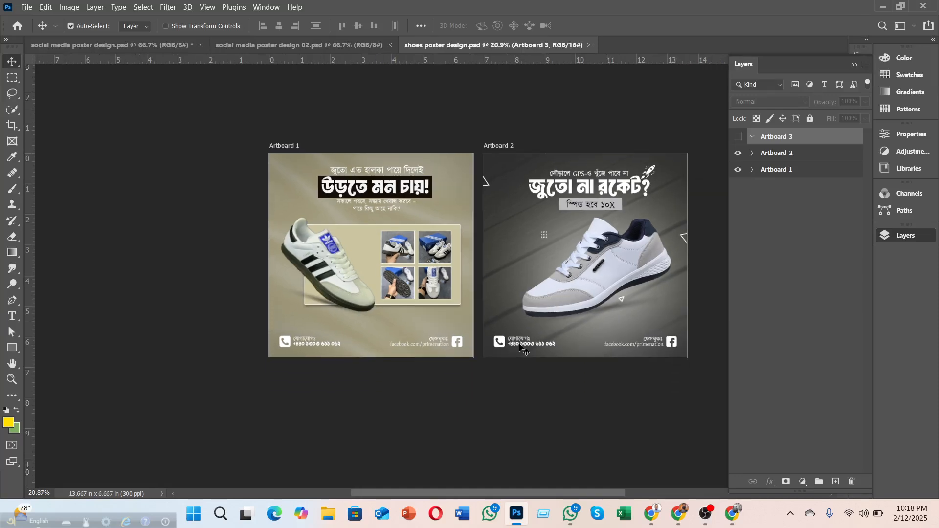
left_click(670, 403)
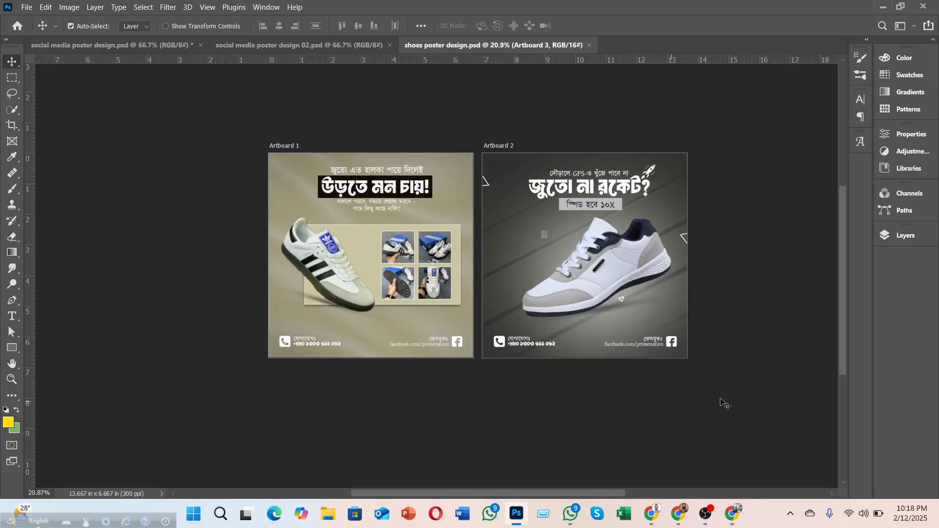
left_click_drag(842, 263, 842, 282)
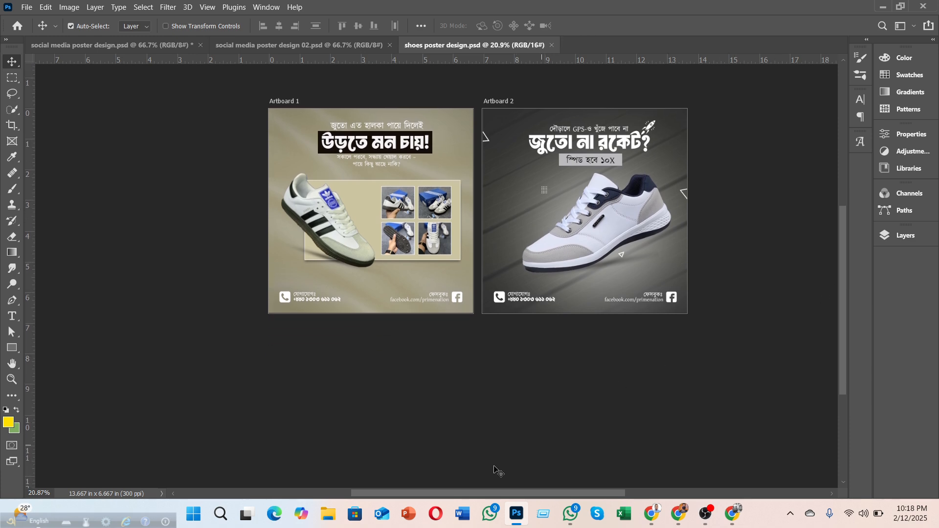
scroll(467, 489, "down", 1)
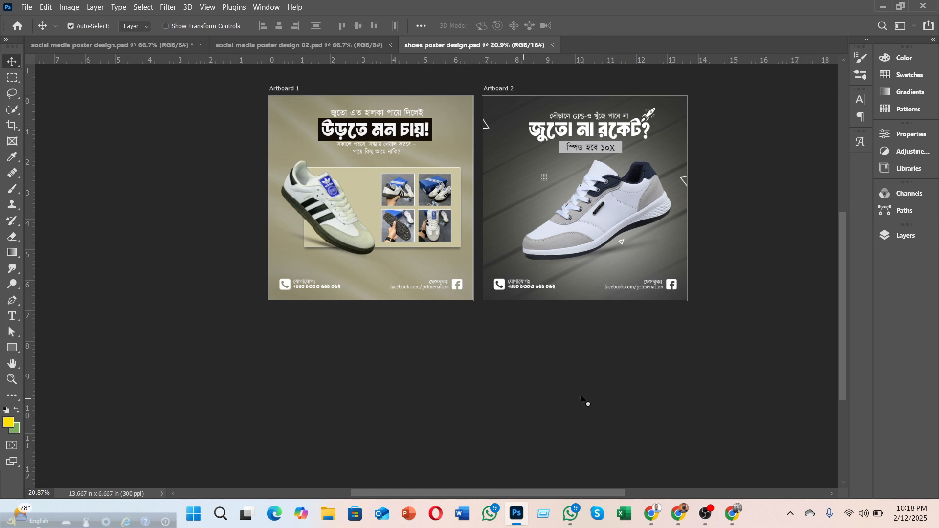
left_click_drag(508, 495, 529, 496)
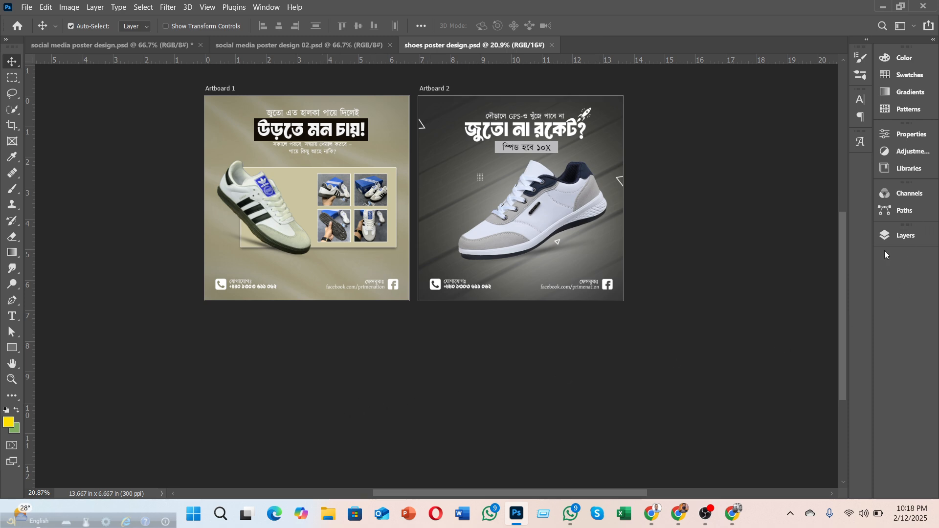
- Make the hidden blank Artboard 3 visible and delete it from the document
left_click(886, 236)
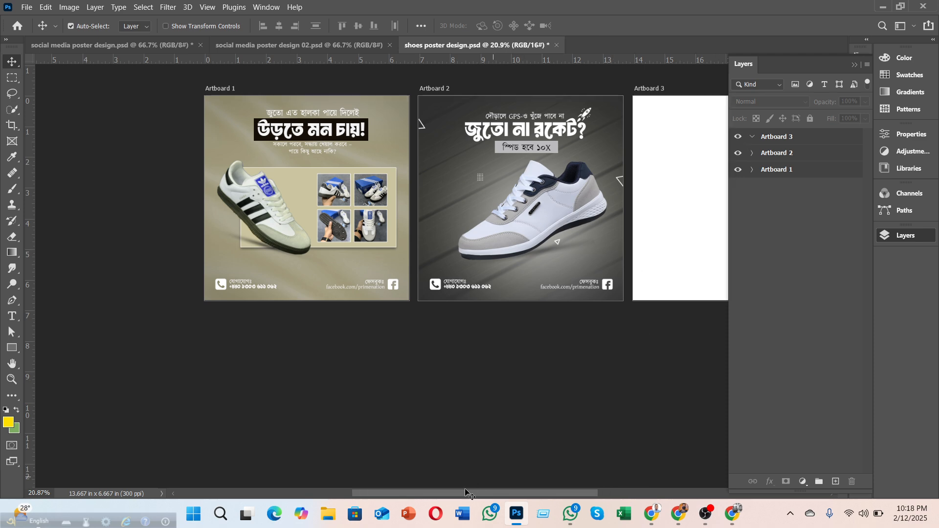
left_click_drag(459, 494, 480, 494)
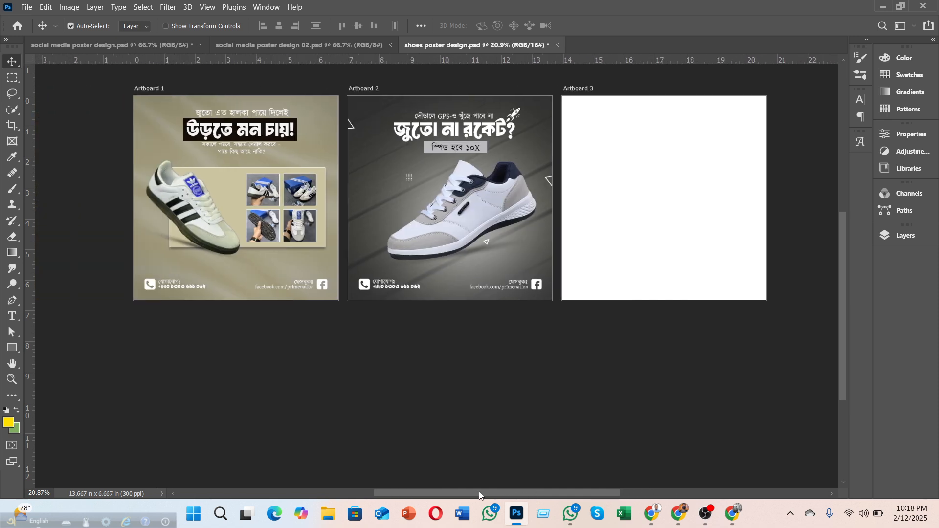
left_click(663, 259)
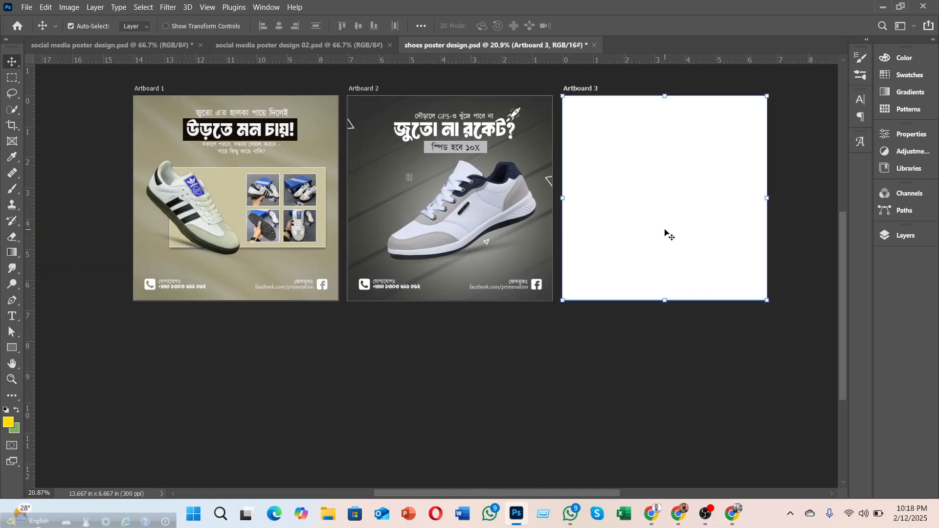
left_click(905, 236)
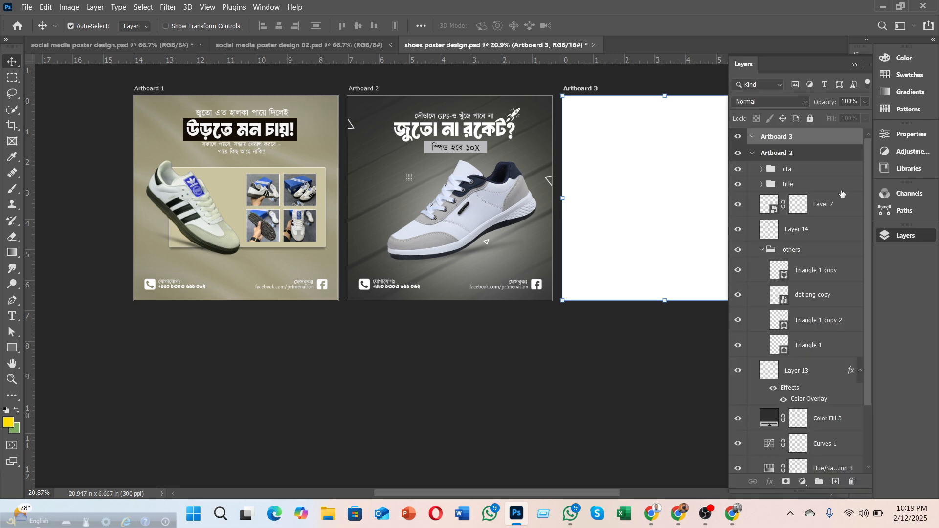
left_click(752, 154)
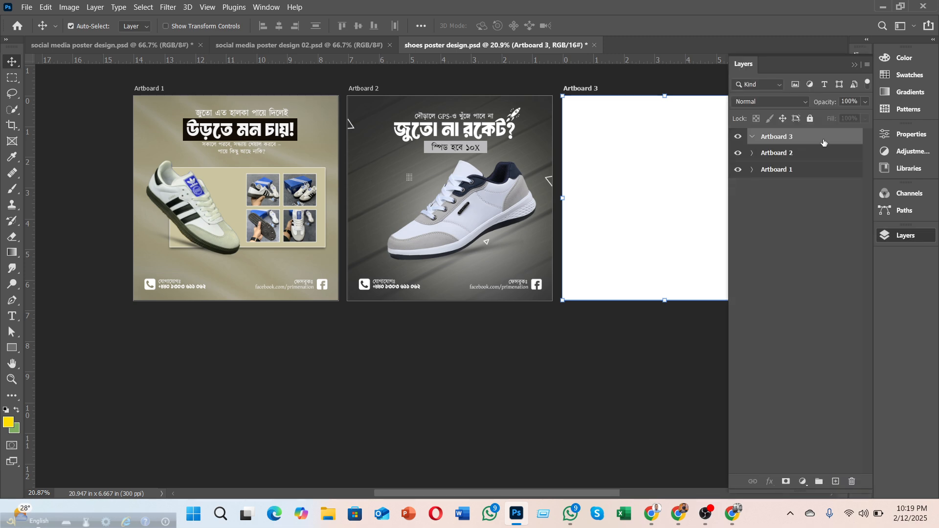
key("Delete")
- Add a new blank artboard of the same size directly below Artboard 1
left_click(248, 351)
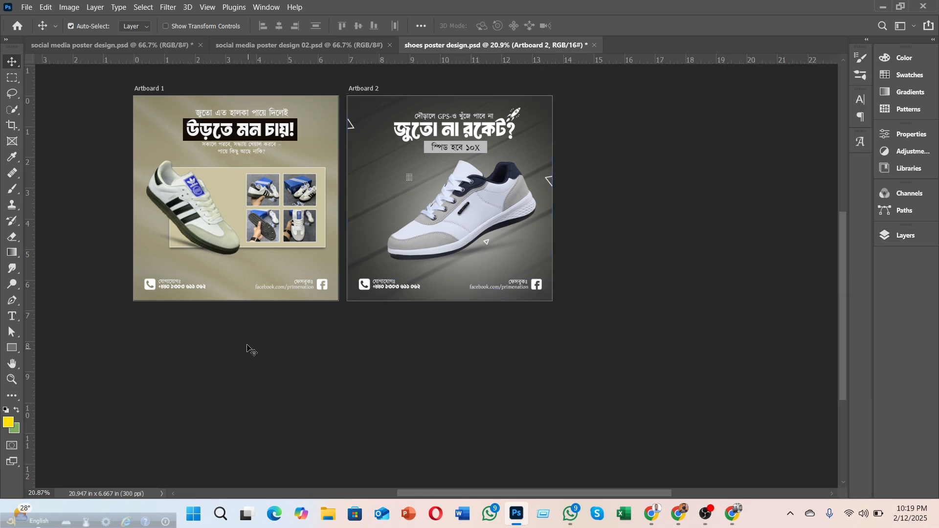
left_click(235, 300)
key("shift+v")
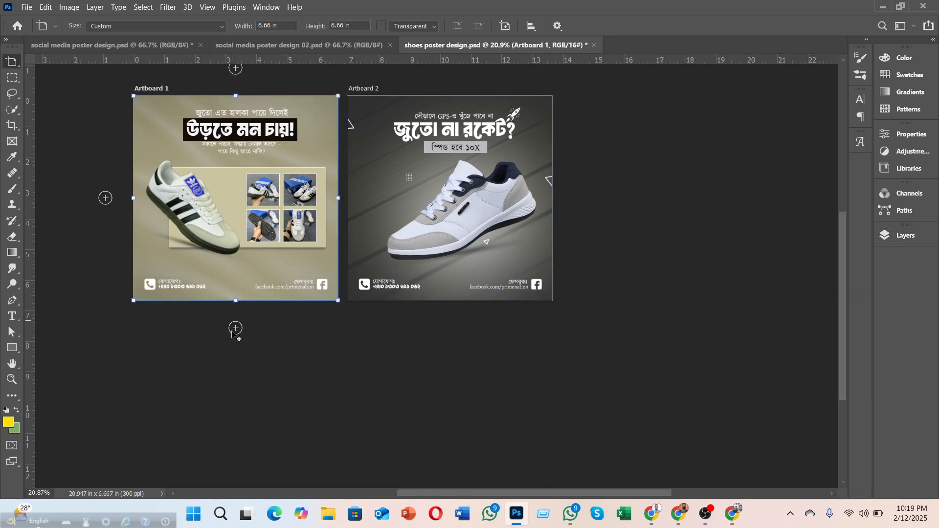
left_click(236, 328)
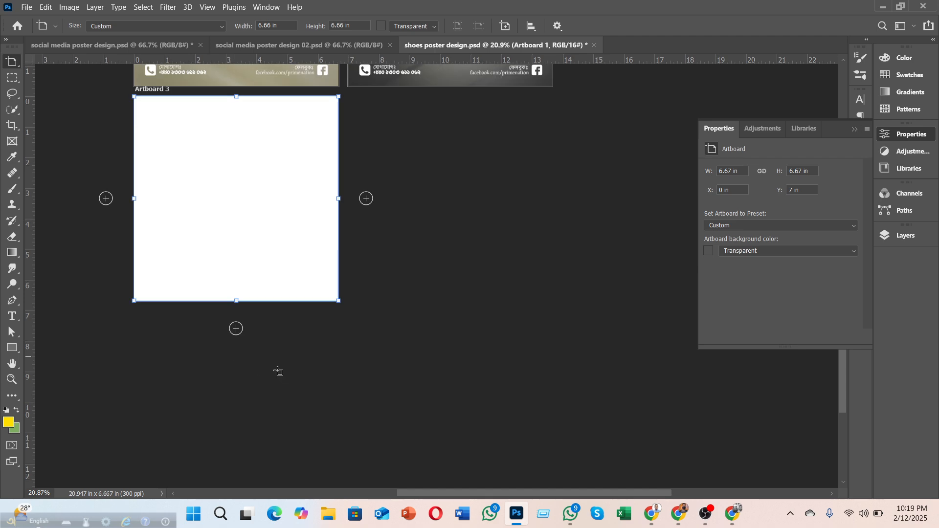
- Collapse the Artboard 1 group, hide Artboard 2 and return to the Move tool
left_click(905, 235)
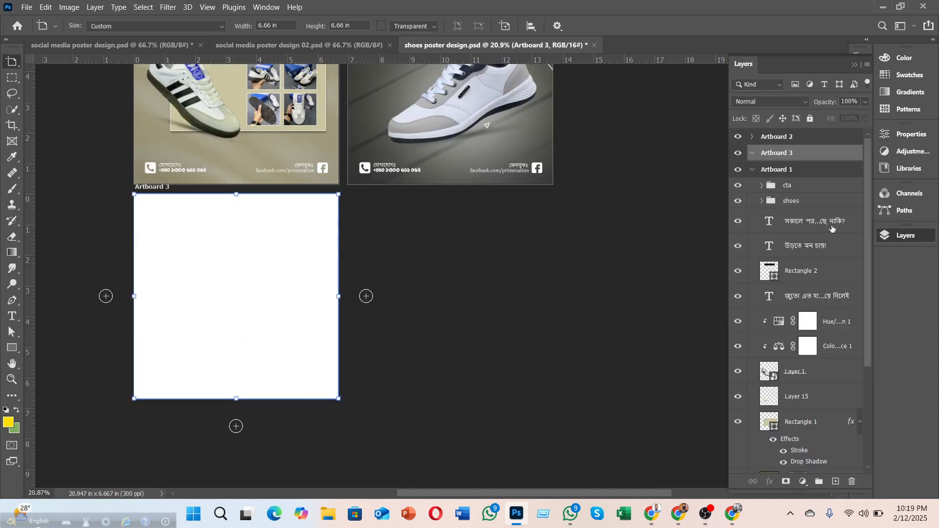
left_click(752, 170)
left_click(739, 138)
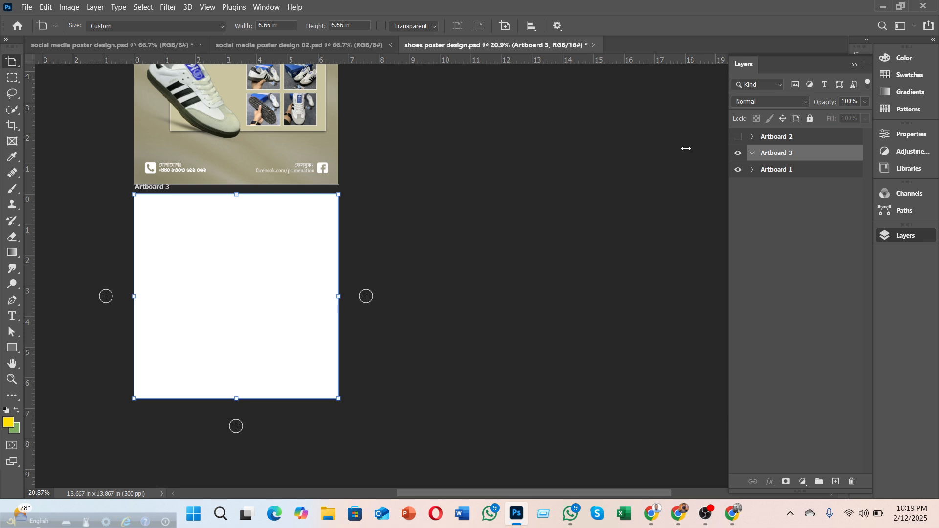
scroll(350, 353, "up", 3)
scroll(355, 357, "up", 2)
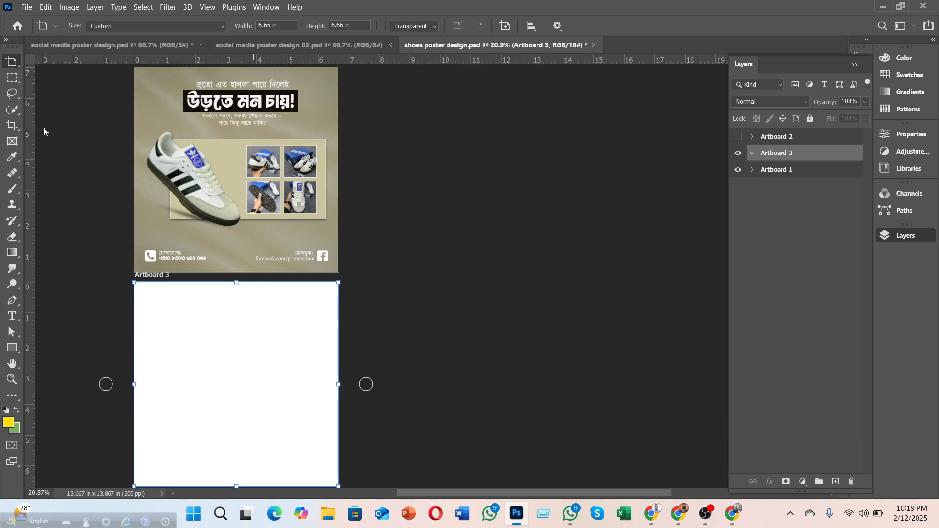
key("v")
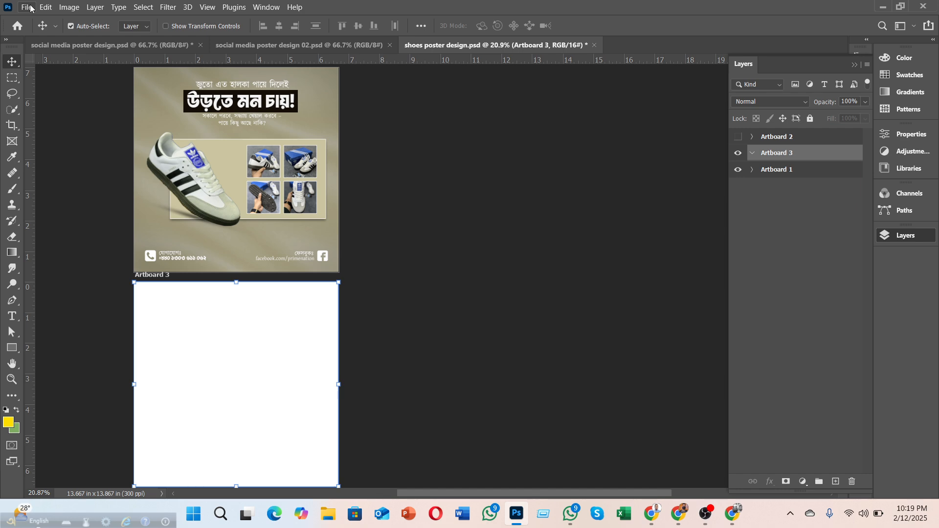
left_click(180, 172)
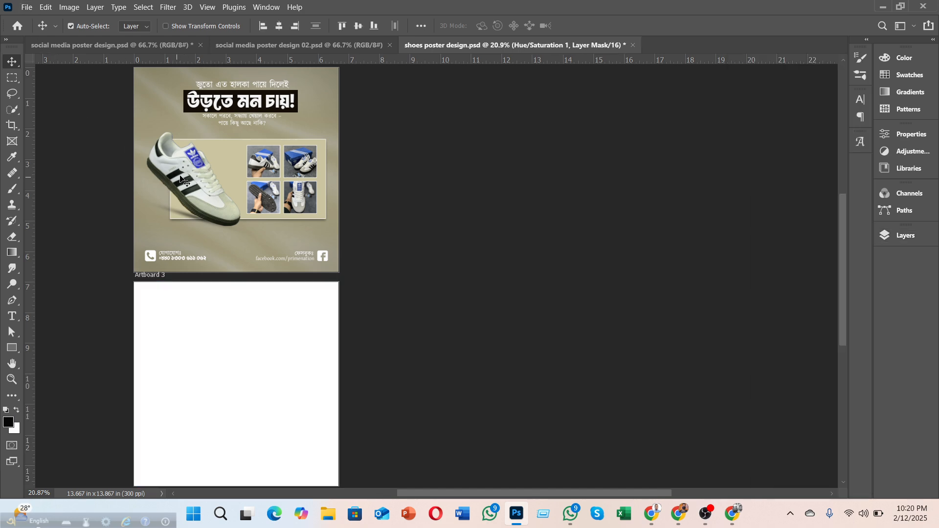
left_click_drag(180, 177, 195, 254)
left_click(24, 8)
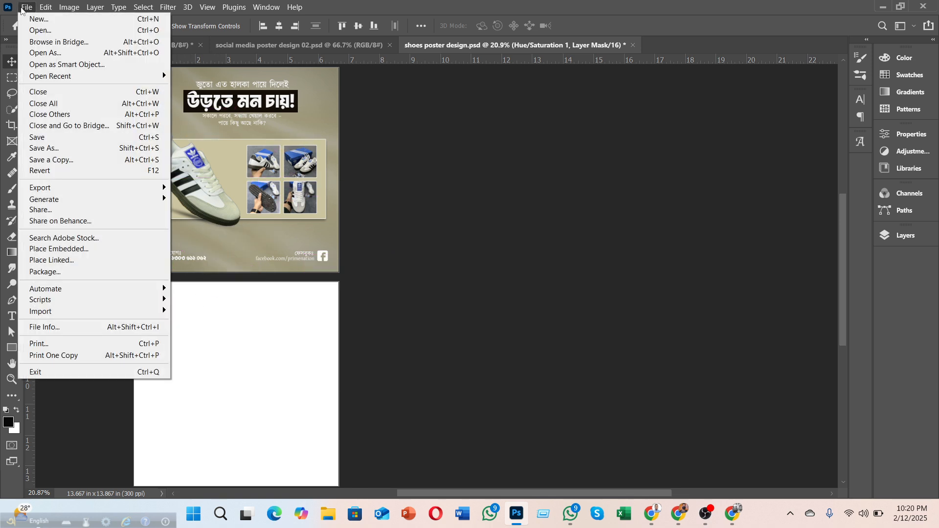
left_click(81, 250)
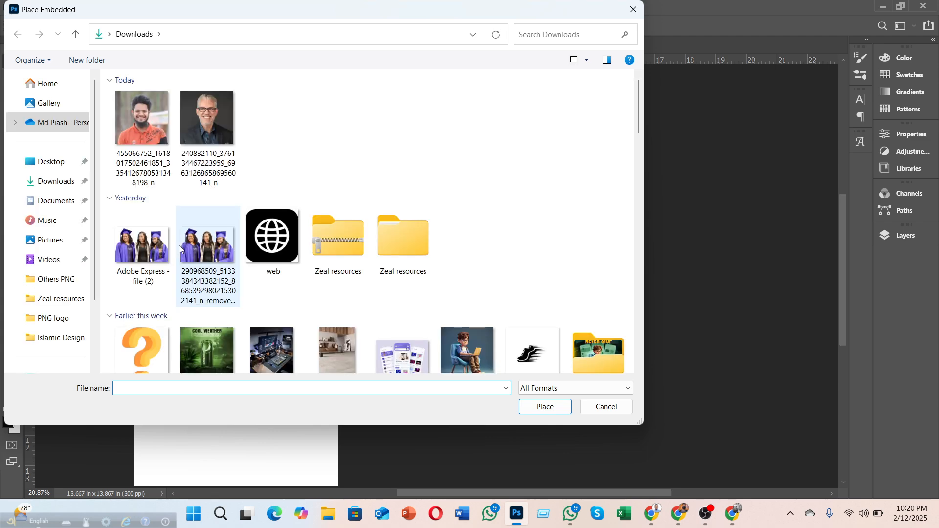
scroll(405, 237, "down", 5)
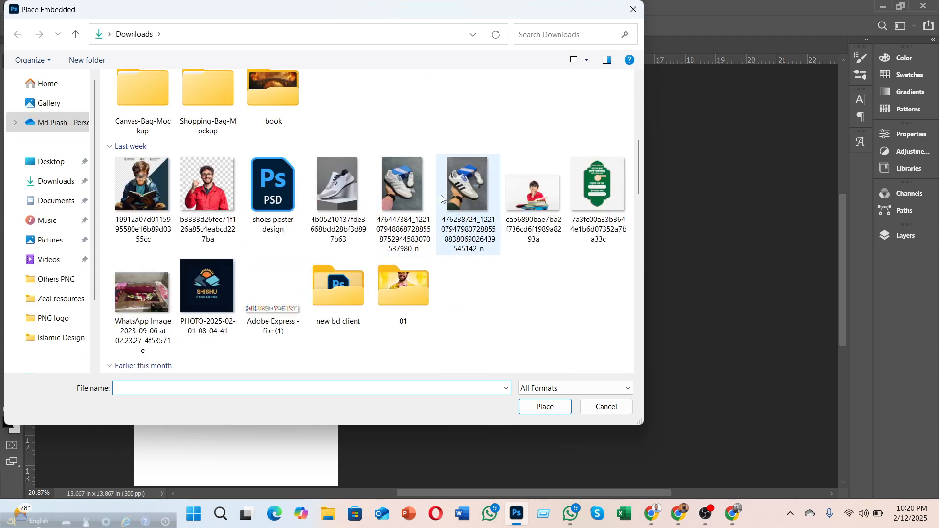
left_click(453, 187)
left_click(544, 408)
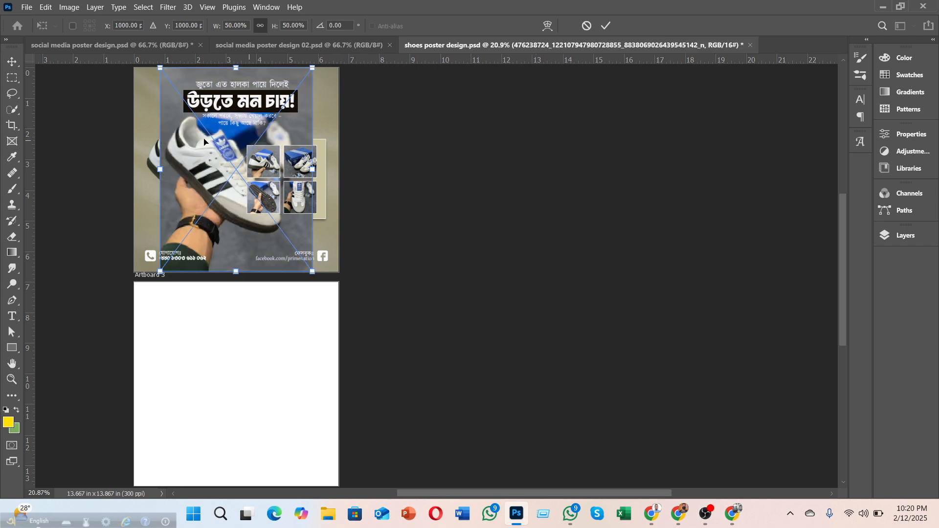
left_click_drag(195, 145, 180, 367)
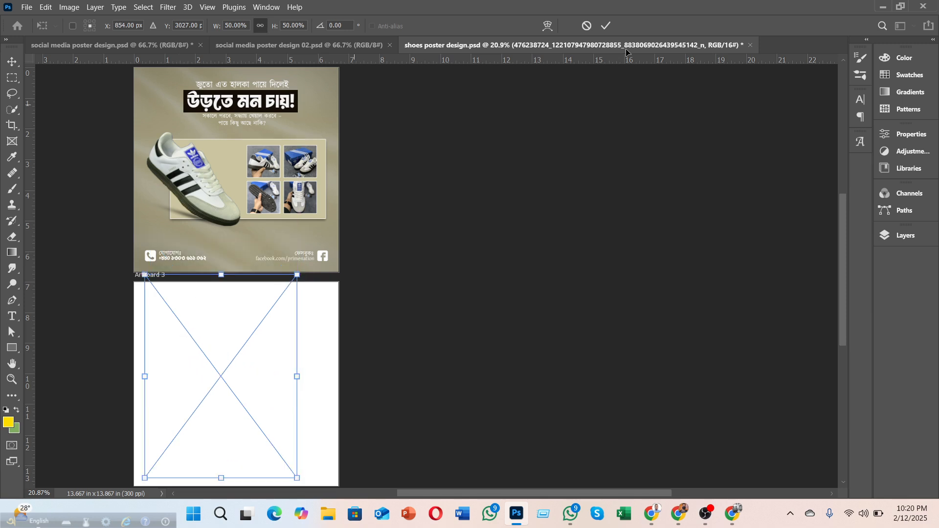
left_click(605, 26)
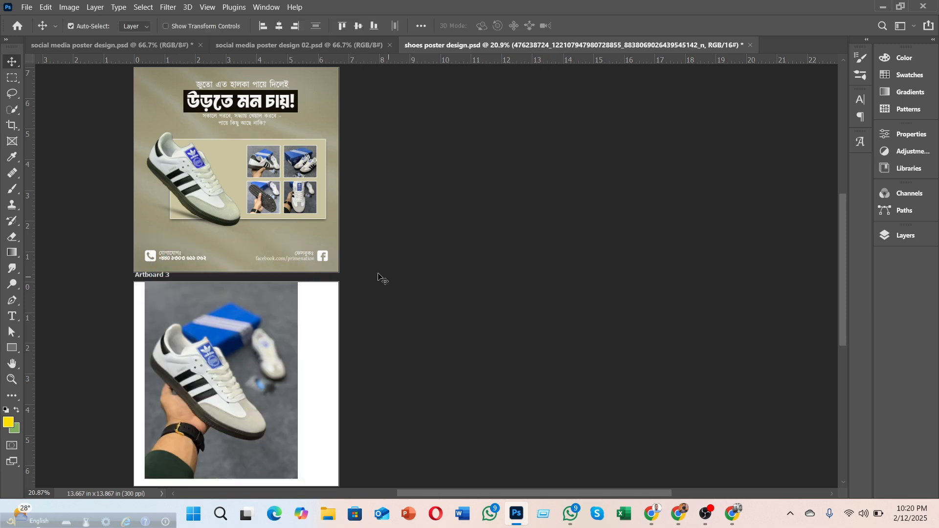
- Delete the placed shoe photo from Artboard 3
scroll(228, 279, "down", 1)
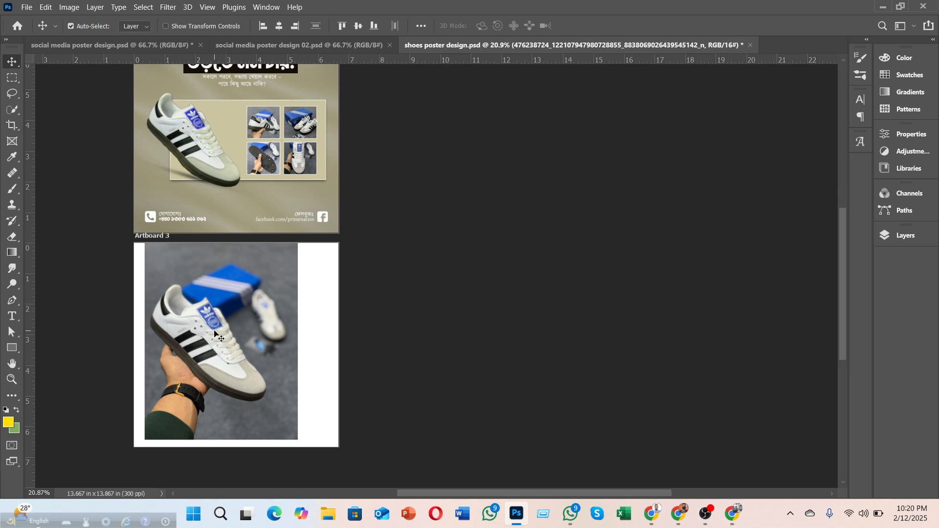
key("Delete")
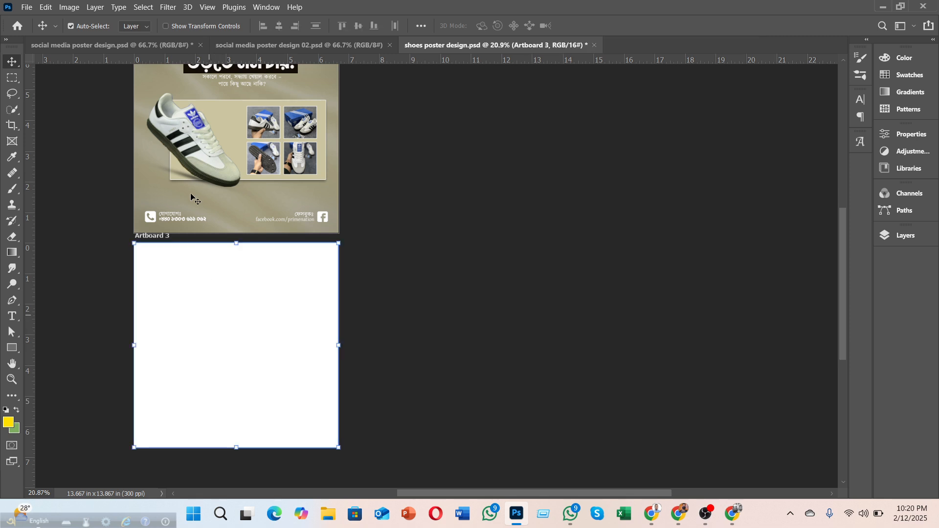
- Move the cut-out shoe (Layer 1) with its clipped Hue/Saturation and Color Balance adjustments from Artboard 1 onto blank Artboard 3
left_click(194, 163)
left_click(900, 238)
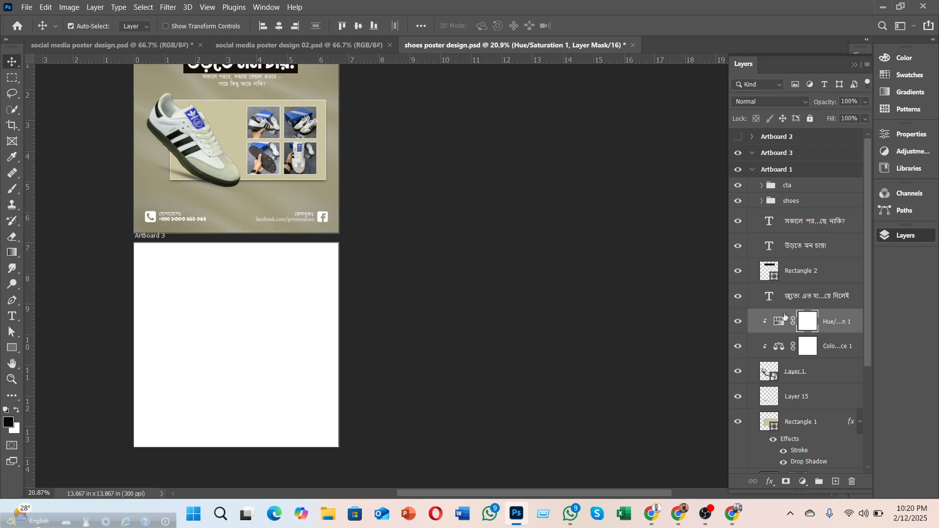
left_click(825, 370)
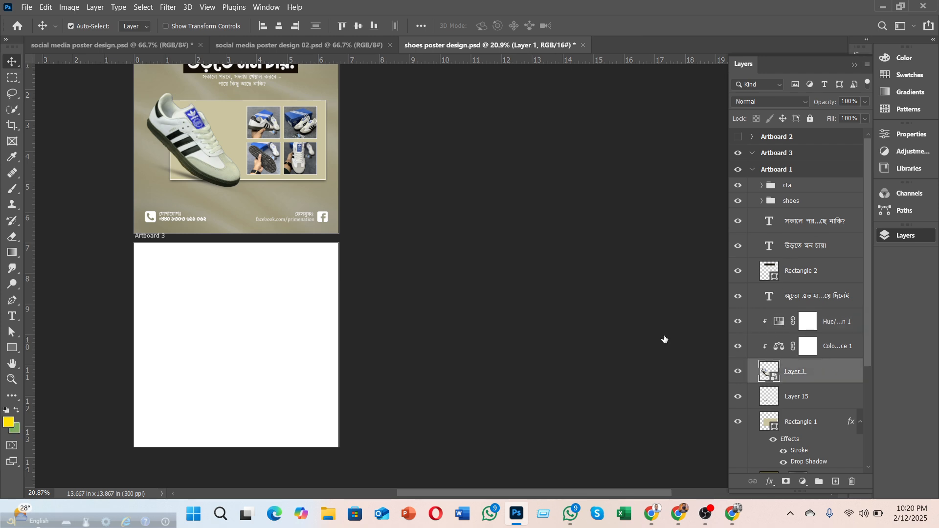
left_click(836, 324, "ctrl")
left_click(837, 348, "ctrl")
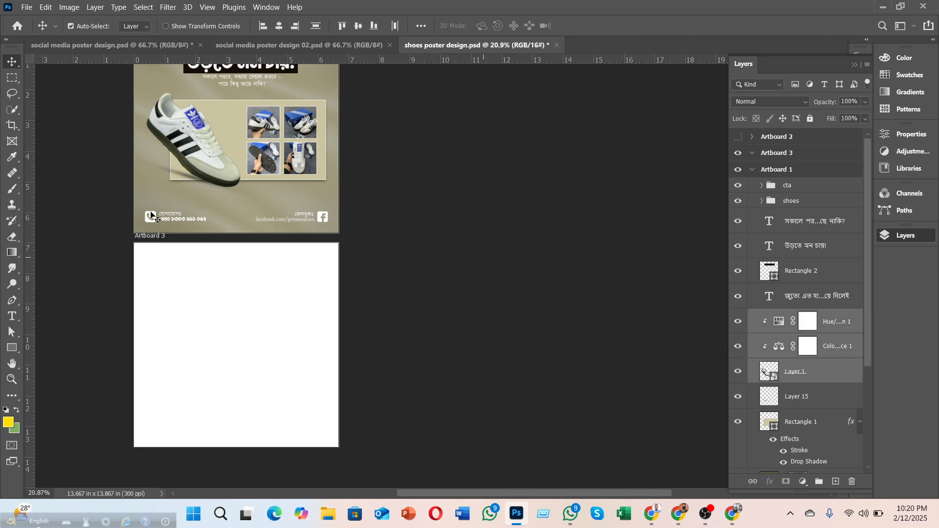
left_click_drag(195, 140, 207, 328)
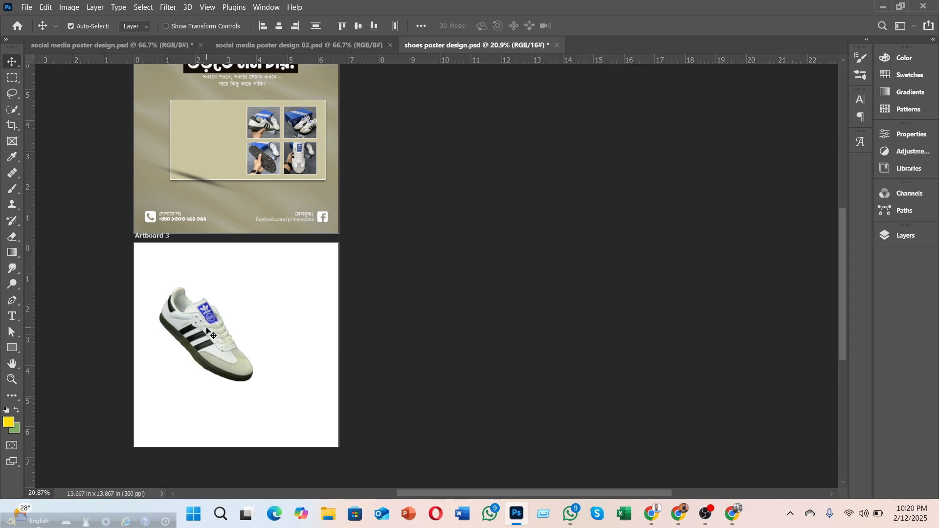
- Hide the Hue/Saturation and Color Balance adjustments clipped to the shoe on Artboard 3
left_click(904, 235)
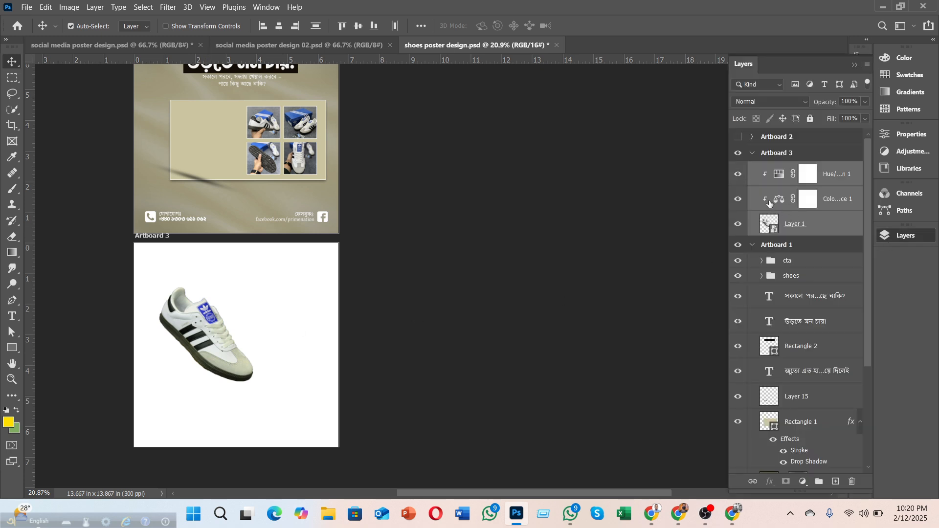
left_click(738, 174)
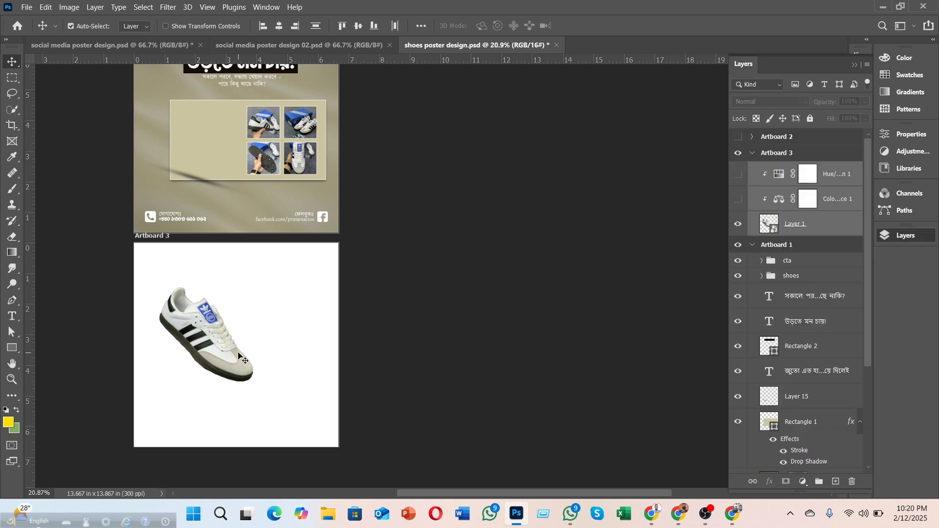
scroll(238, 352, "up", 3)
scroll(246, 341, "down", 1)
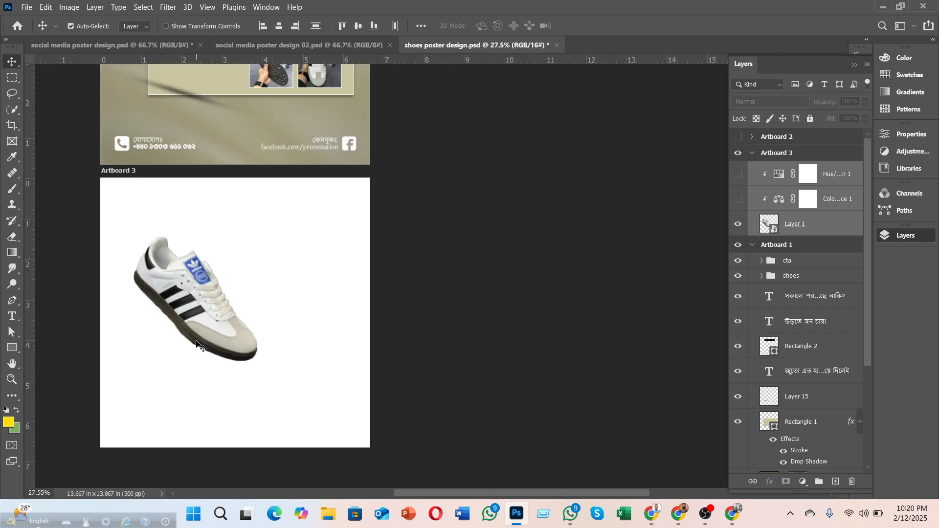
- Return the shoe and its clipped adjustments to Artboard 1 and place a duplicate of them on Artboard 3
scroll(198, 341, "up", 2)
scroll(201, 344, "up", 1)
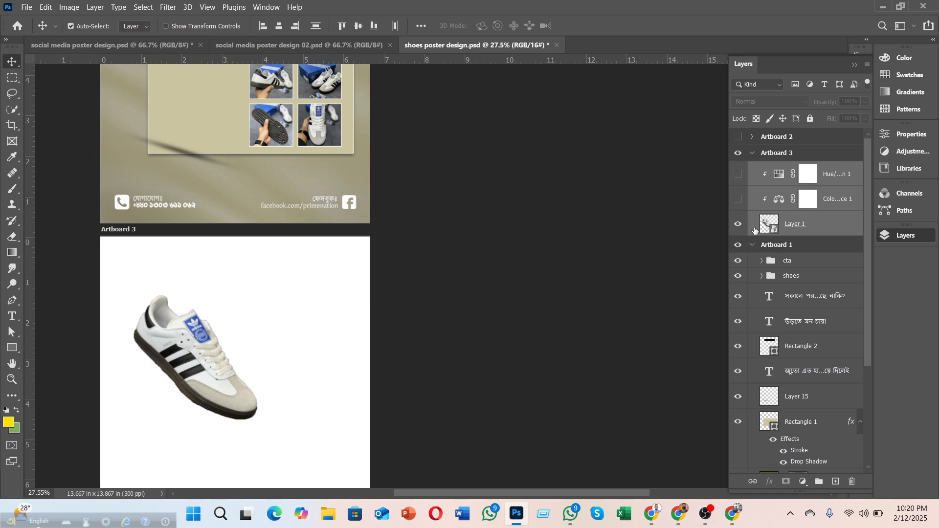
left_click_drag(753, 230, 792, 384)
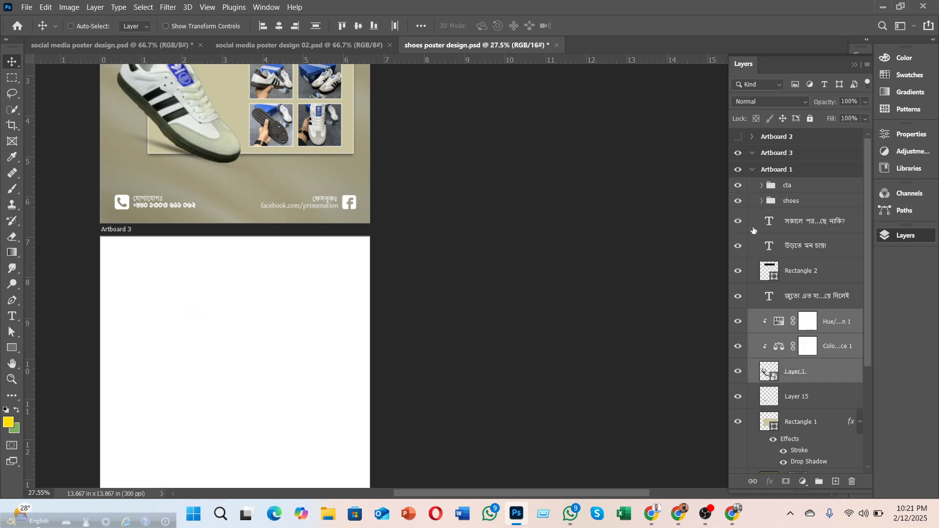
left_click_drag(189, 117, 206, 360)
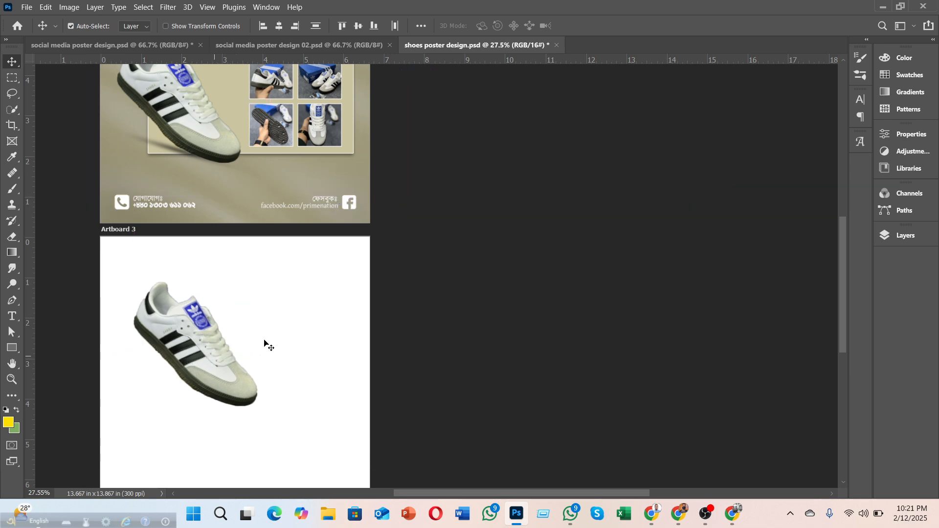
- Hide the duplicated Hue/Saturation and Color Balance adjustments on Artboard 3, and hide the whole of Artboard 1
left_click(905, 235)
left_click_drag(737, 200, 738, 175)
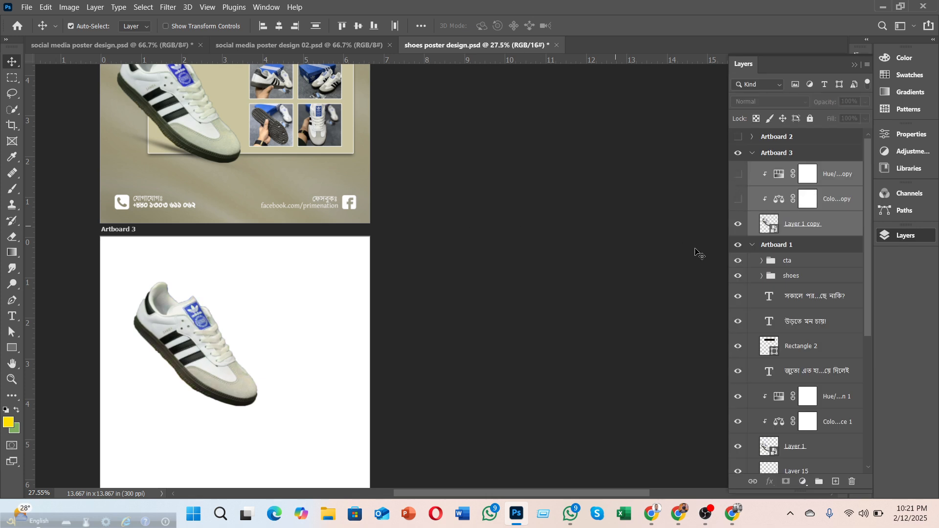
left_click(739, 248)
scroll(262, 287, "down", 4)
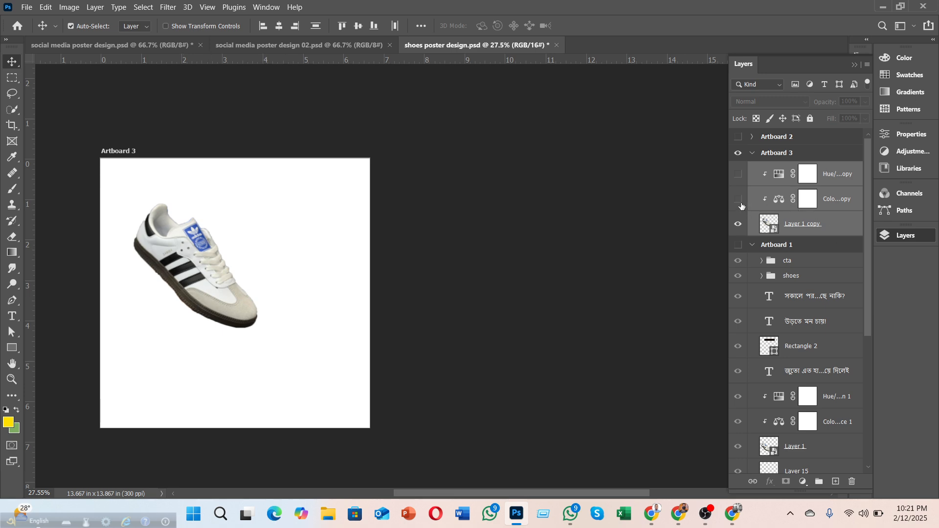
- Show the Color Balance and Hue/Saturation adjustments on the Artboard 3 shoe, reviewing the settings of each
double_click(779, 199)
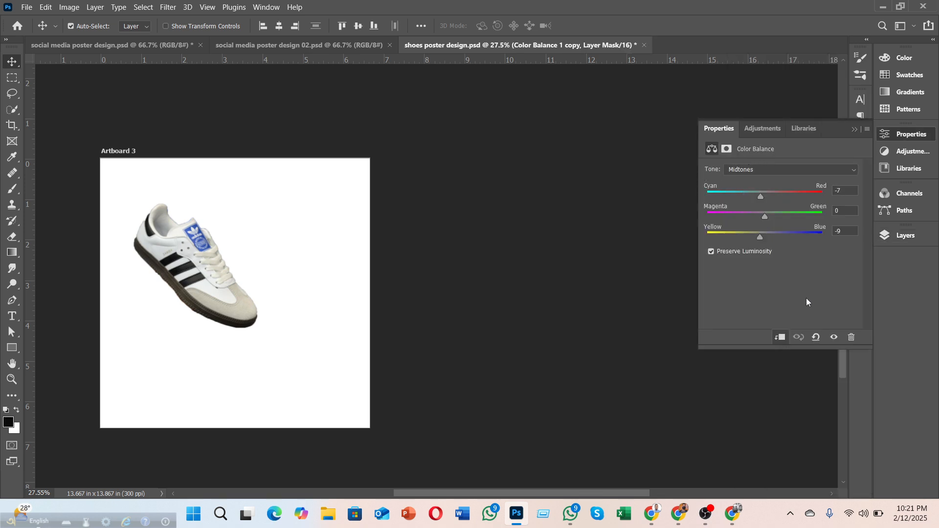
left_click(891, 235)
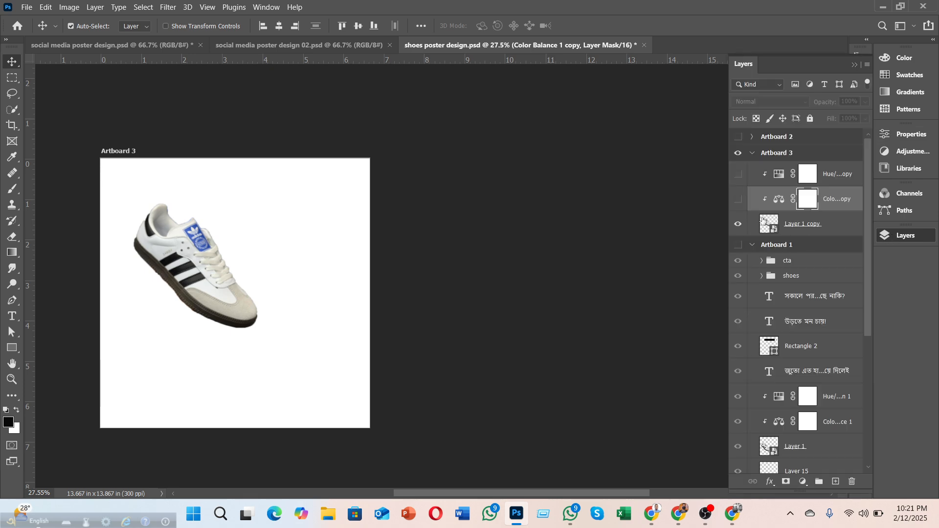
left_click(738, 202)
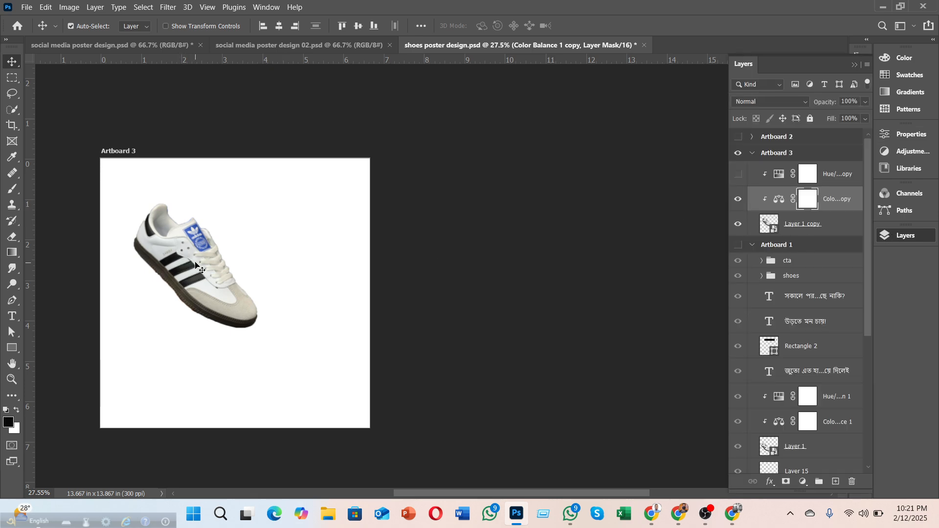
left_click(739, 174)
double_click(779, 175)
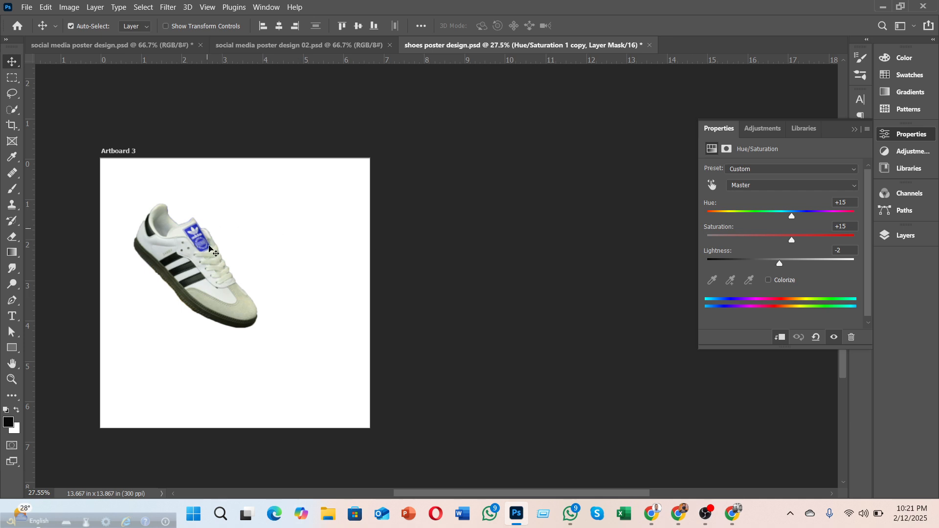
left_click(886, 237)
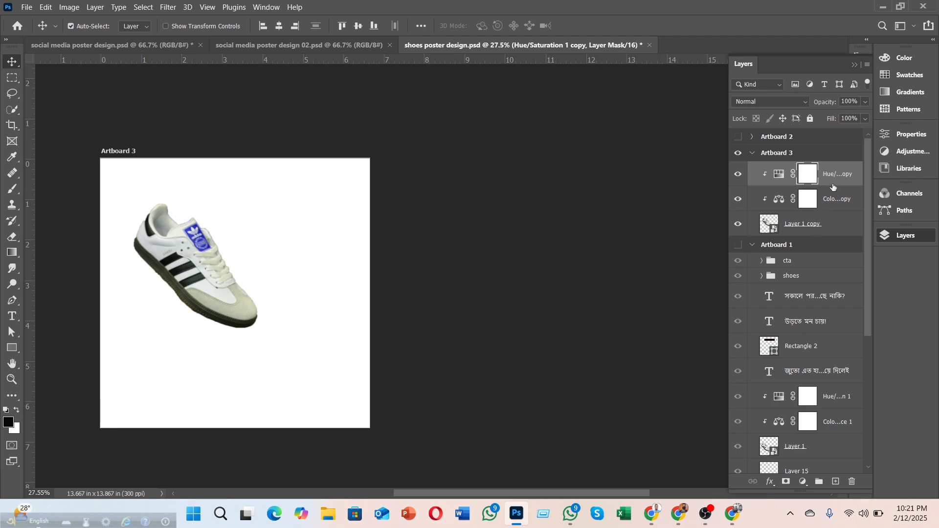
- With the copied shoe layer selected, sample its beige toe as the foreground colour and its light upper (d4dbda) as the background colour
left_click(838, 228)
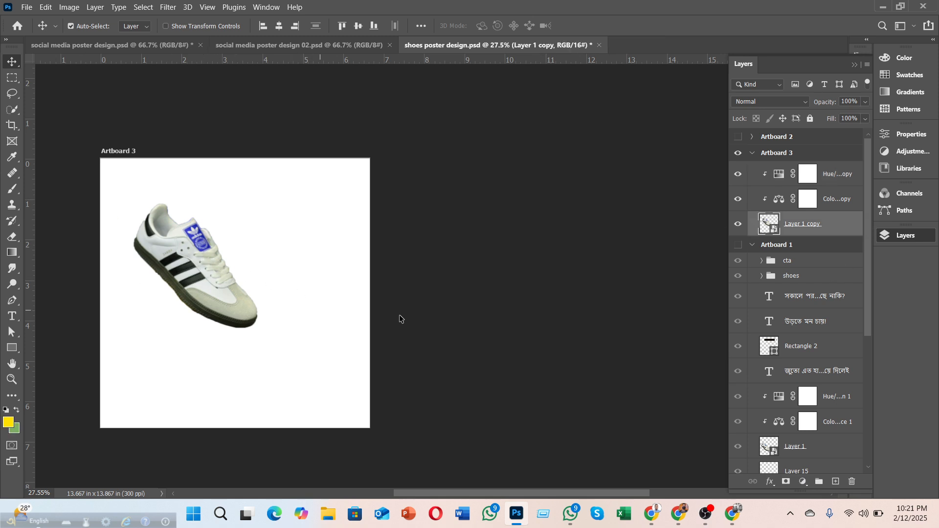
left_click(7, 421)
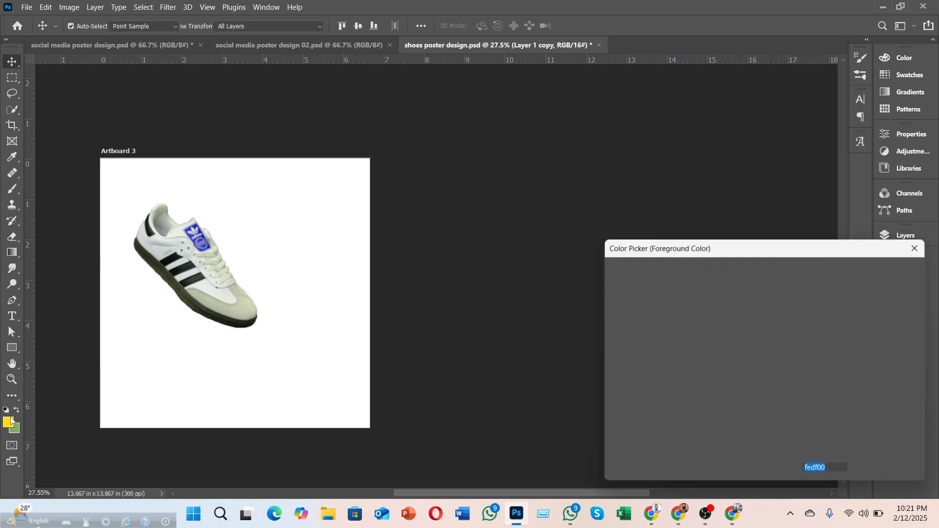
left_click(243, 309)
left_click(880, 269)
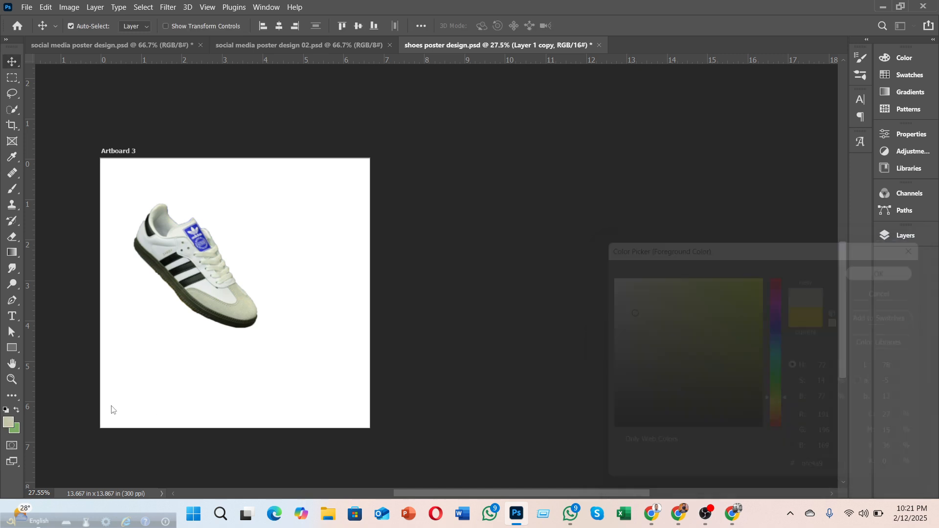
left_click(19, 428)
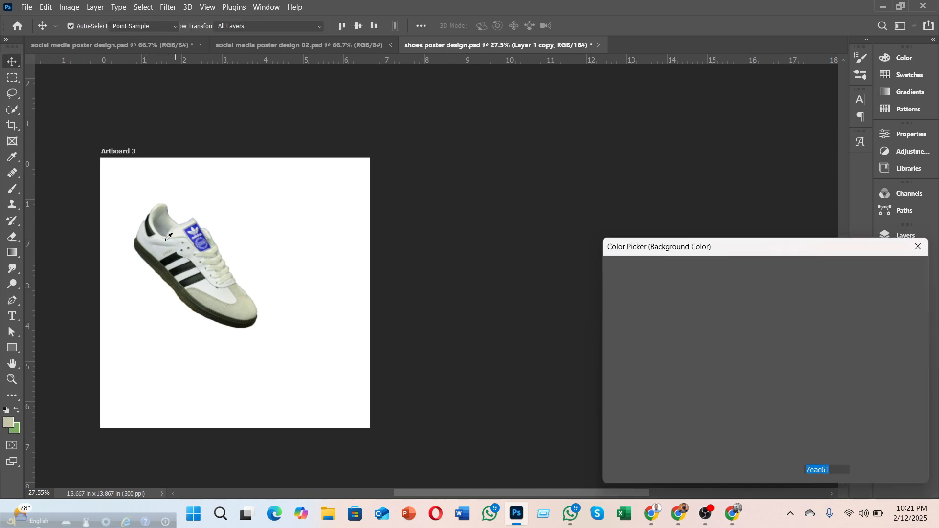
left_click(175, 238)
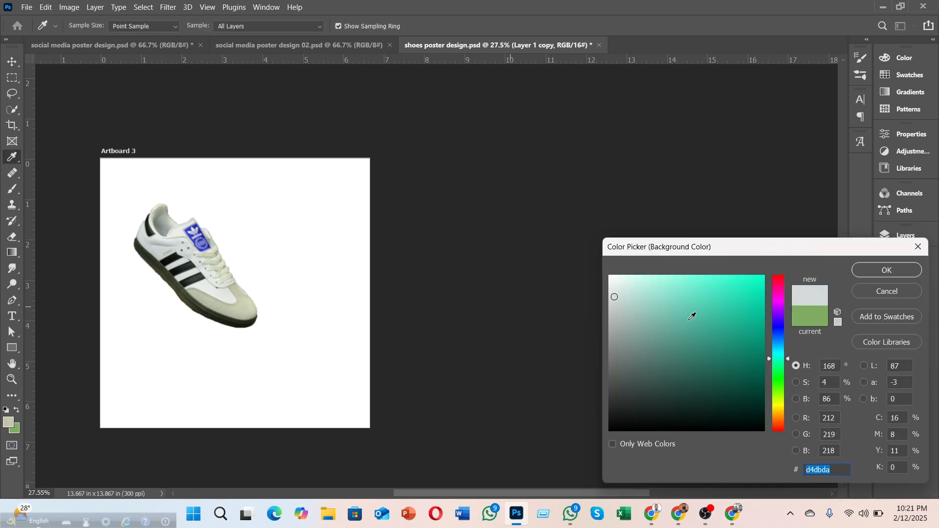
left_click(886, 270)
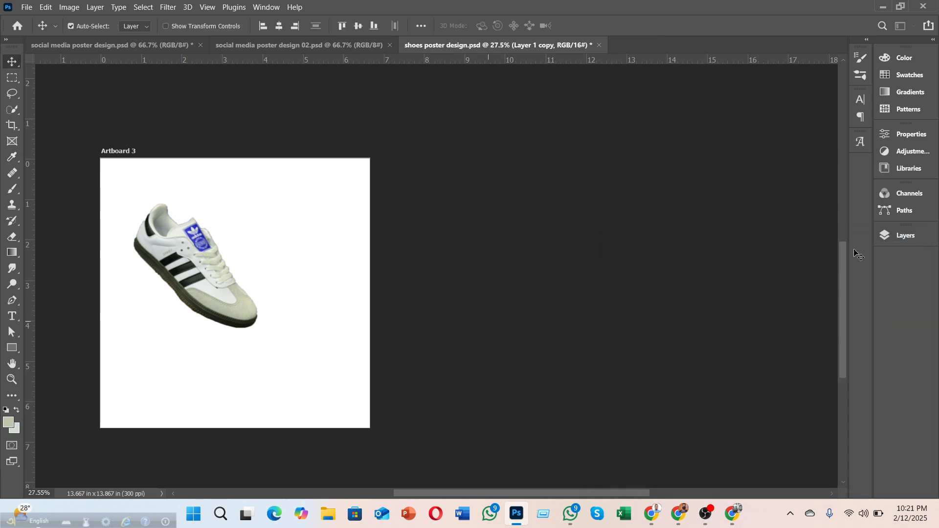
- Add a Solid Color fill layer in bfc4a9 to Artboard 3 and move it beneath the shoe as the background
left_click(906, 235)
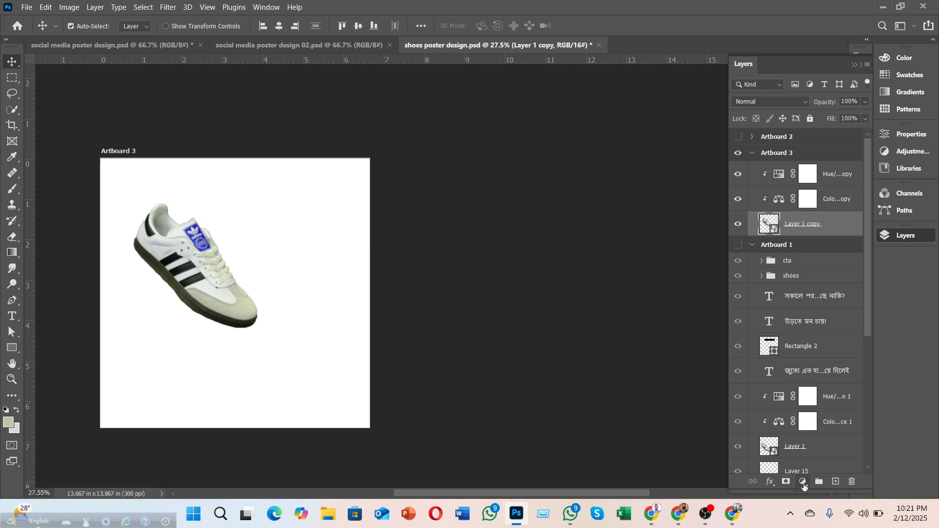
left_click(804, 482)
left_click(821, 271)
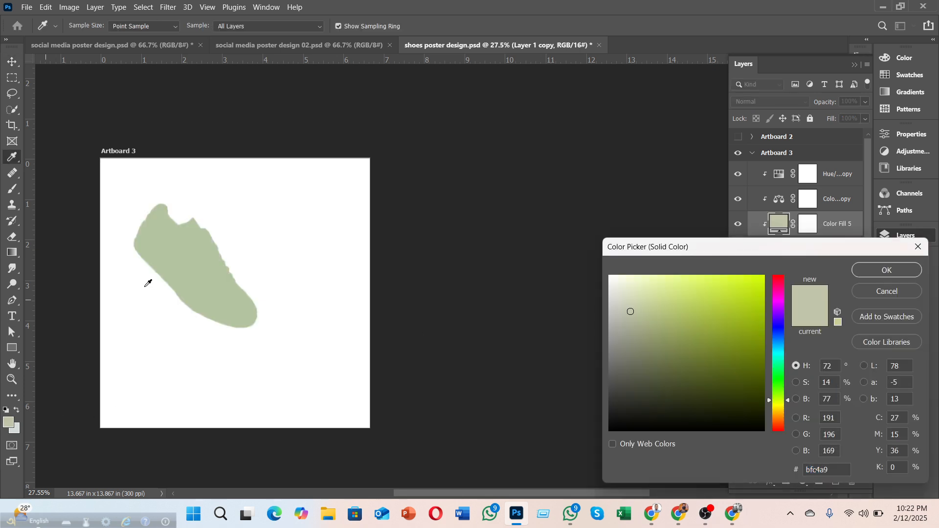
left_click(890, 271)
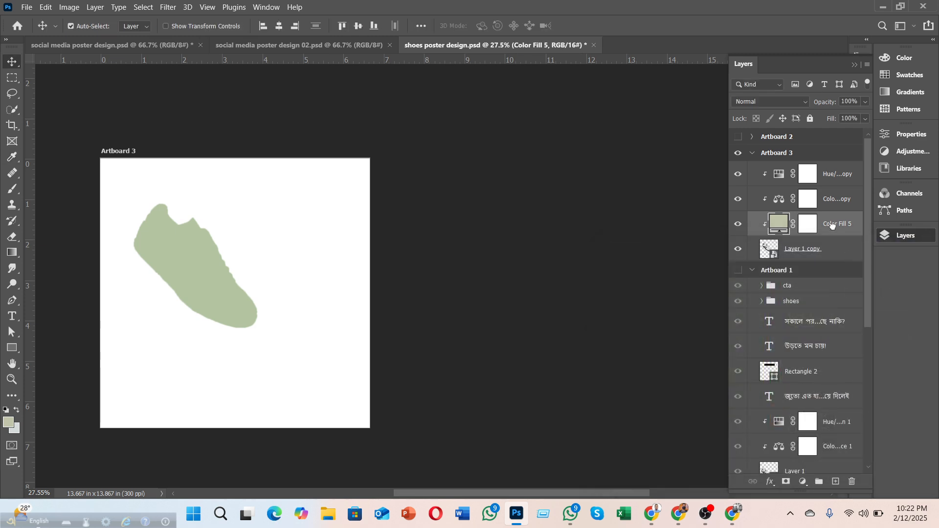
left_click_drag(835, 259, 837, 262)
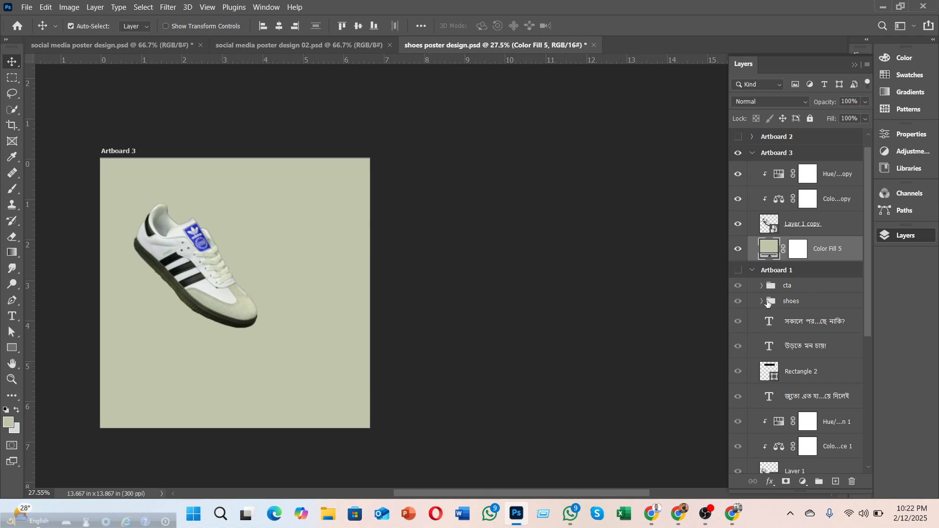
- Check the fill colour of the Color Fill 4 layer in Artboard 1
scroll(765, 308, "down", 5)
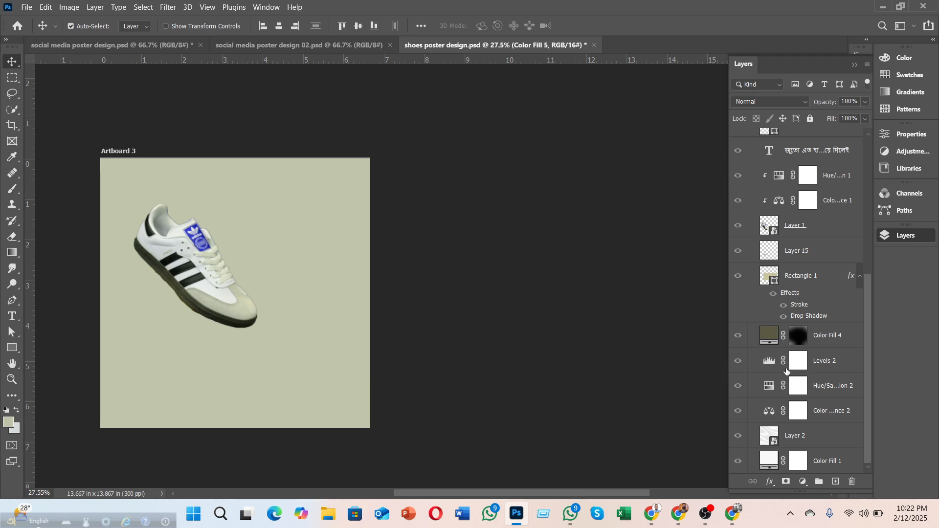
double_click(771, 338)
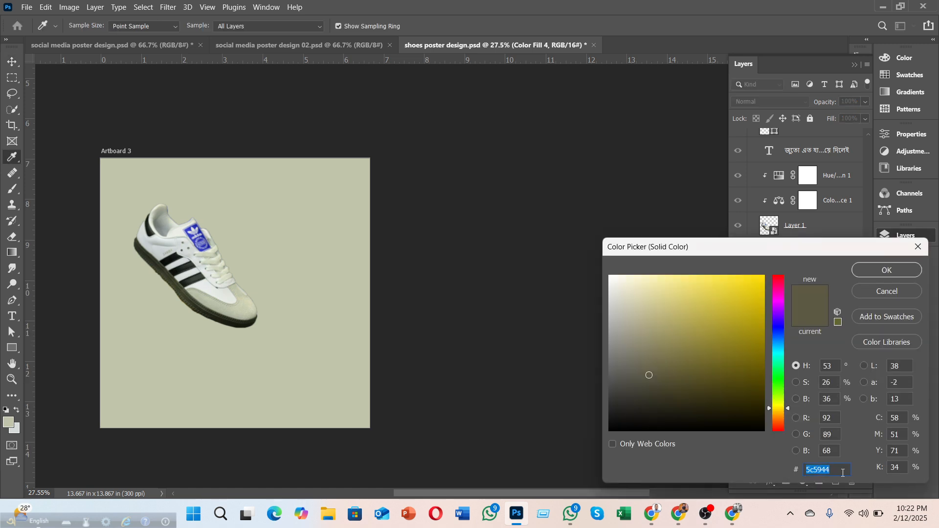
left_click(869, 275)
key("v")
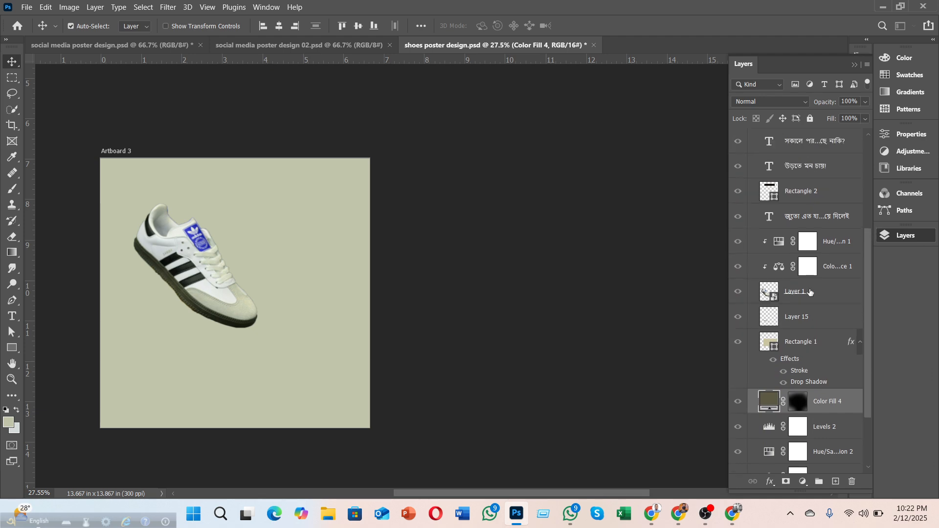
- Change the Artboard 3 background fill, Color Fill 5, to white (ffffff)
scroll(800, 287, "up", 5)
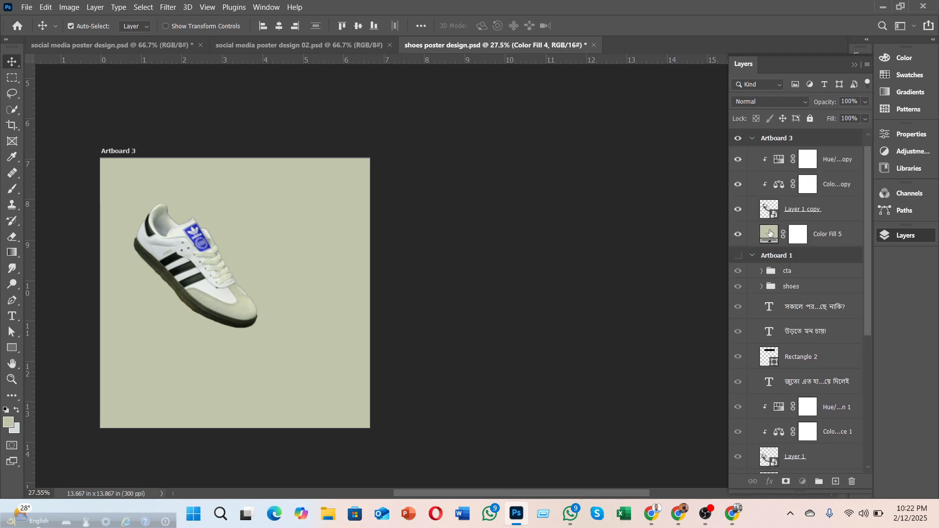
double_click(770, 233)
type("ffffff")
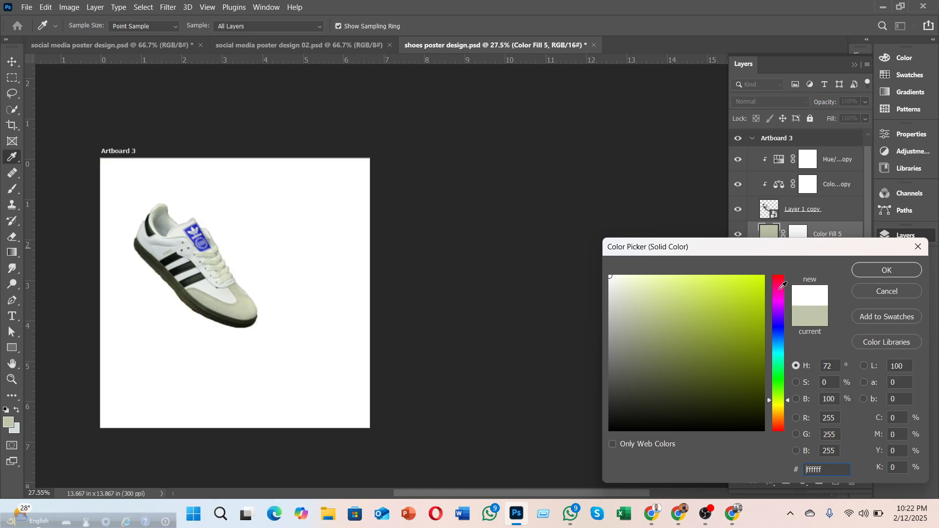
left_click(887, 270)
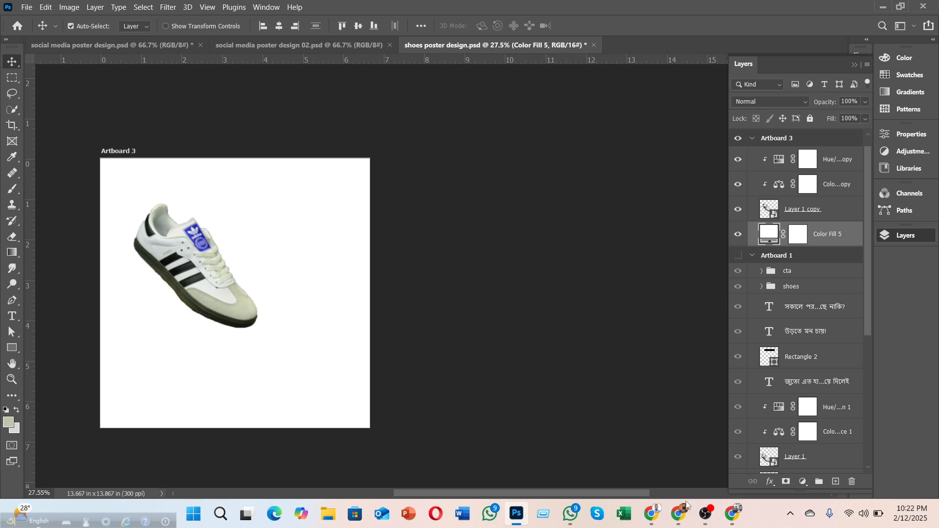
- Switch to Chrome and open Pinterest in a new tab, closing the floating meeting window
mouse_move(651, 513)
left_click(553, 456)
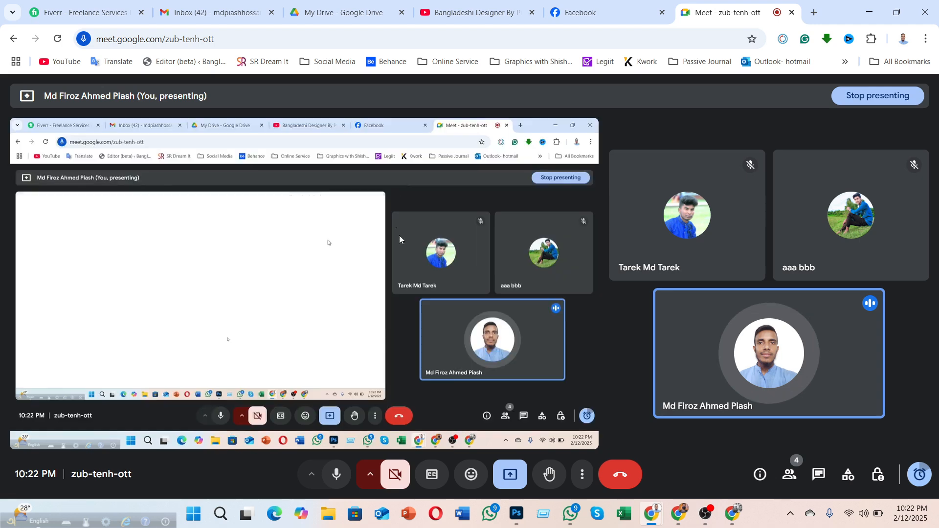
left_click(814, 13)
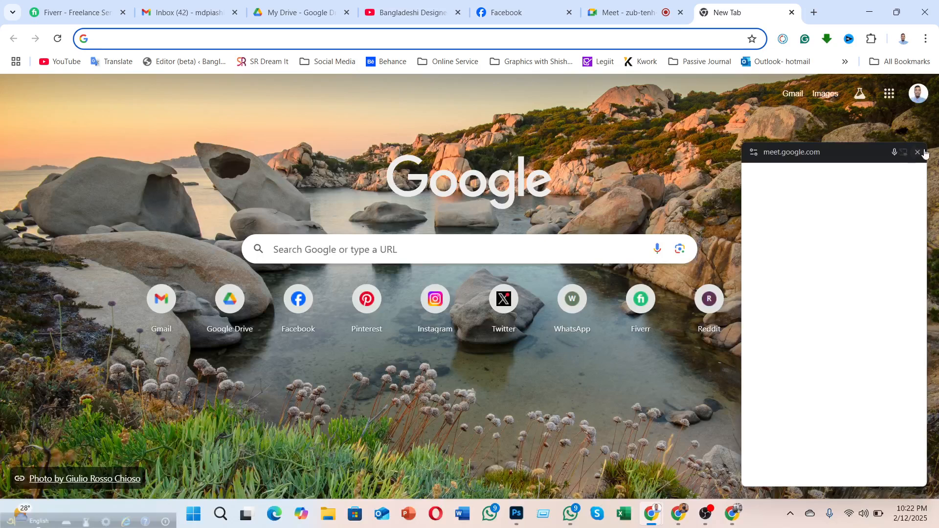
left_click(924, 153)
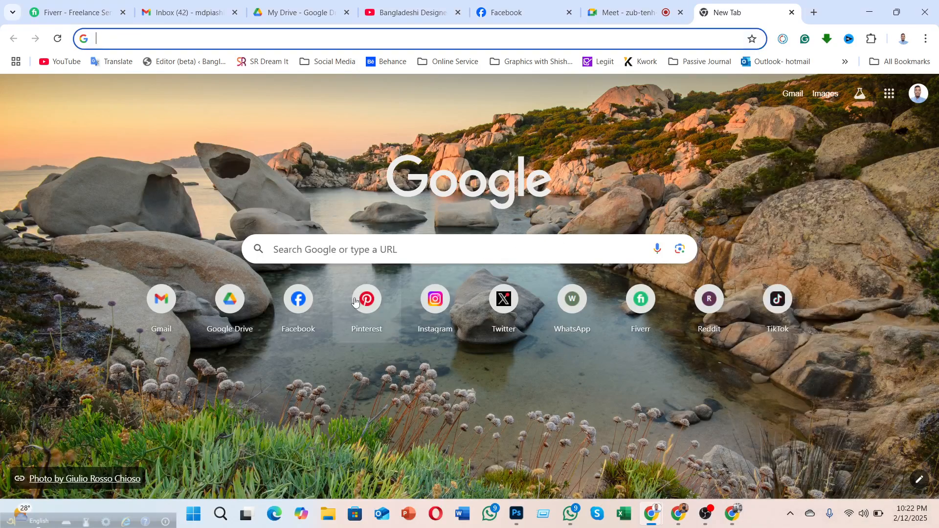
left_click(355, 302)
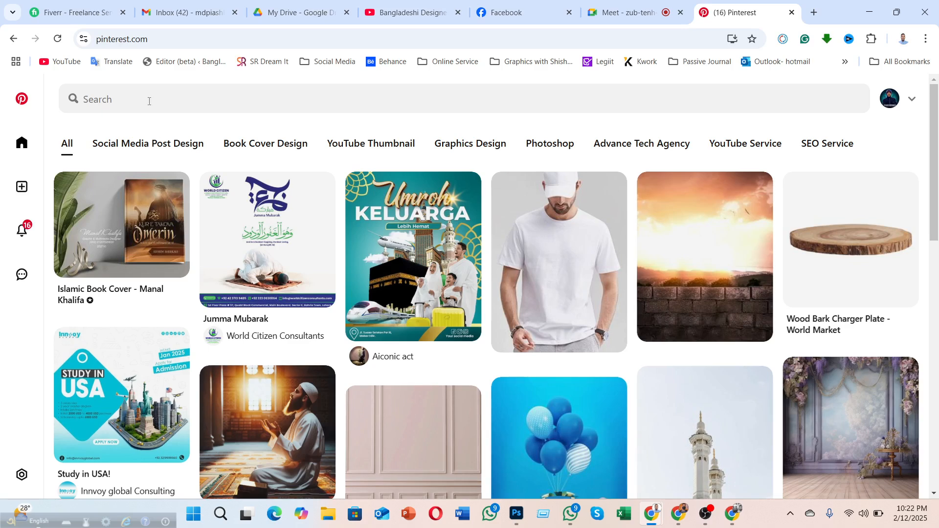
- Search Pinterest for "paper texture" using the matching search suggestion
left_click(150, 101)
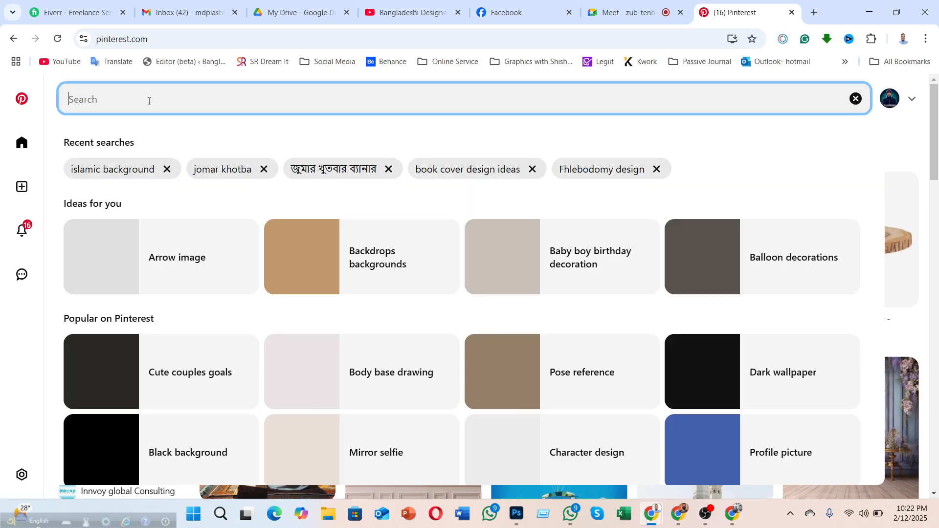
type("pa")
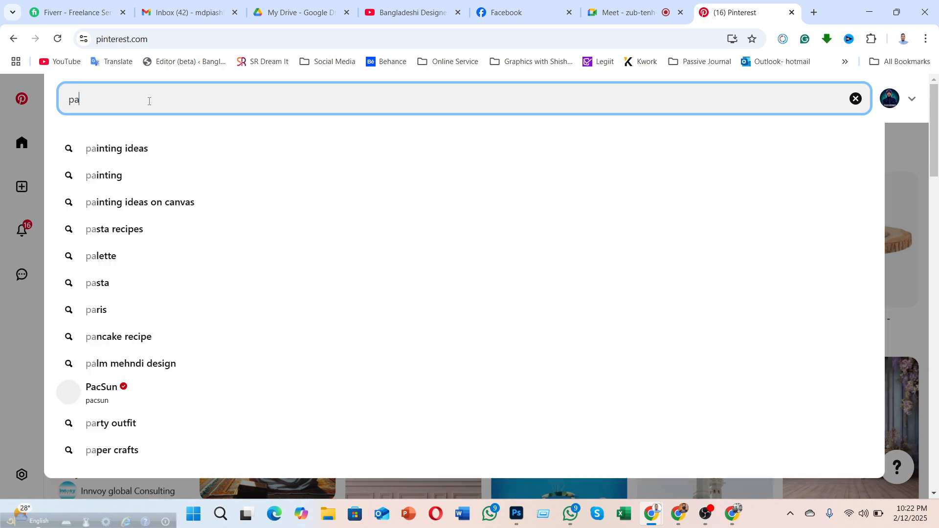
type("per t")
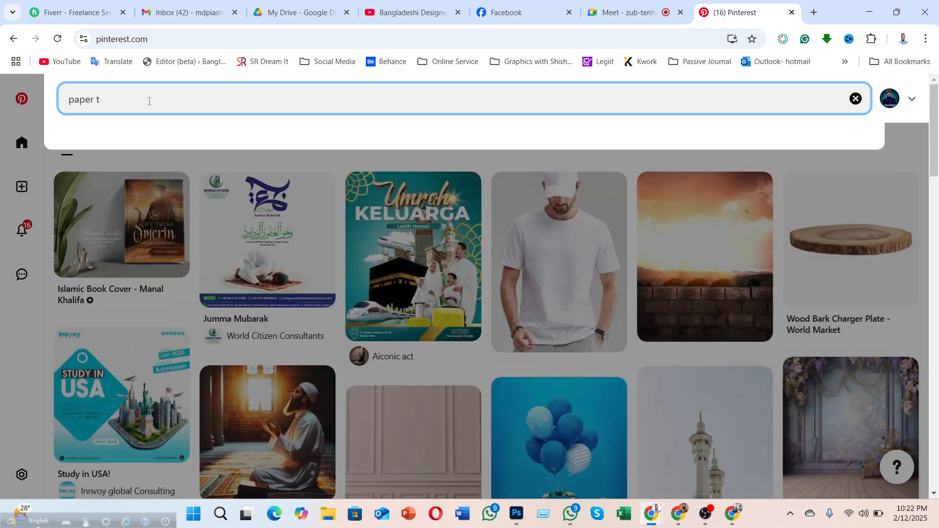
type("ex")
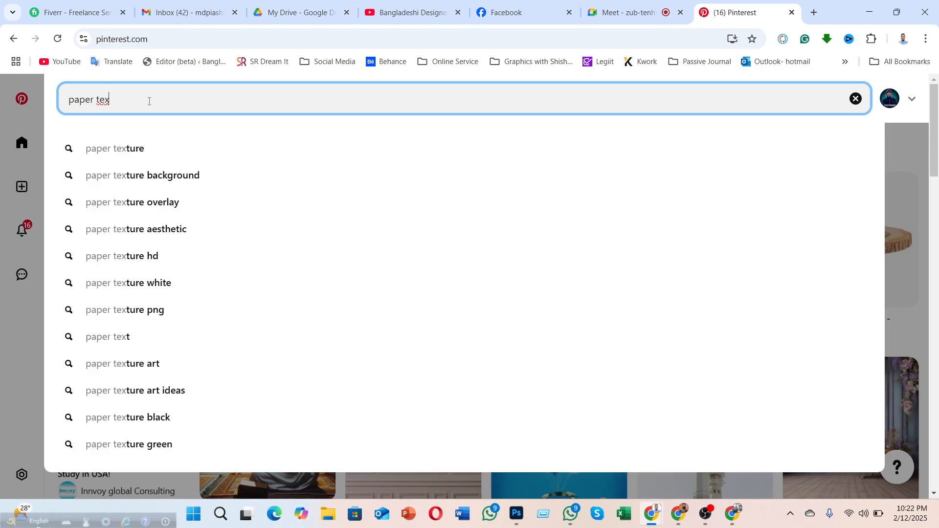
type("ure")
left_click(155, 147)
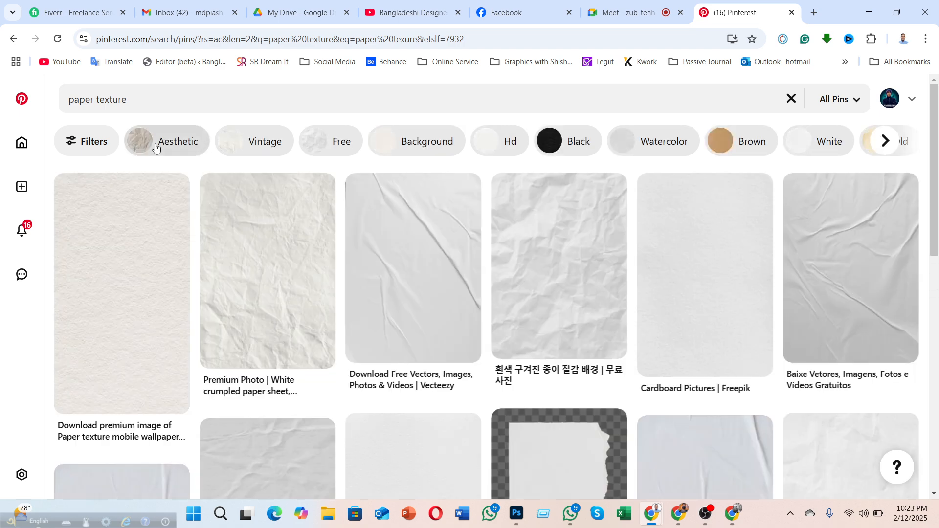
- Browse the Pinterest paper texture results for a suitable white textured background, returning to the start of the list
scroll(685, 235, "down", 4)
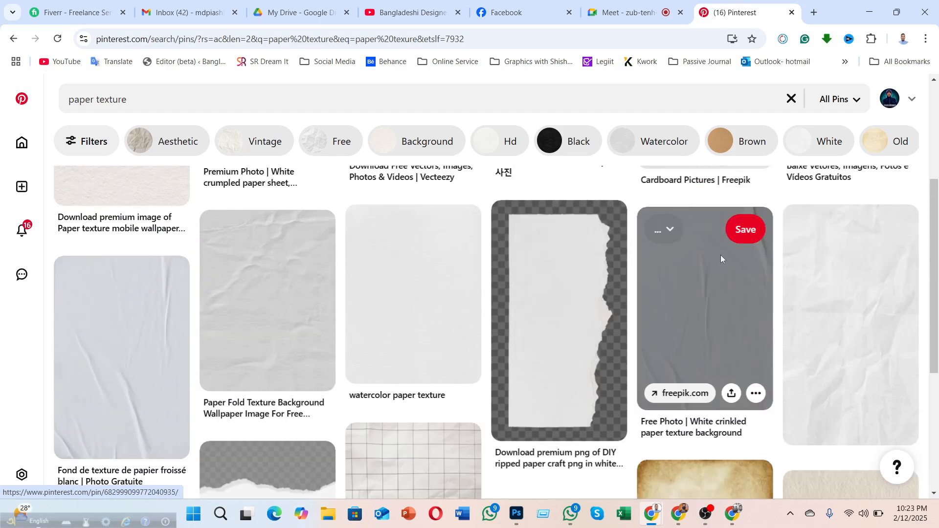
scroll(721, 254, "down", 10)
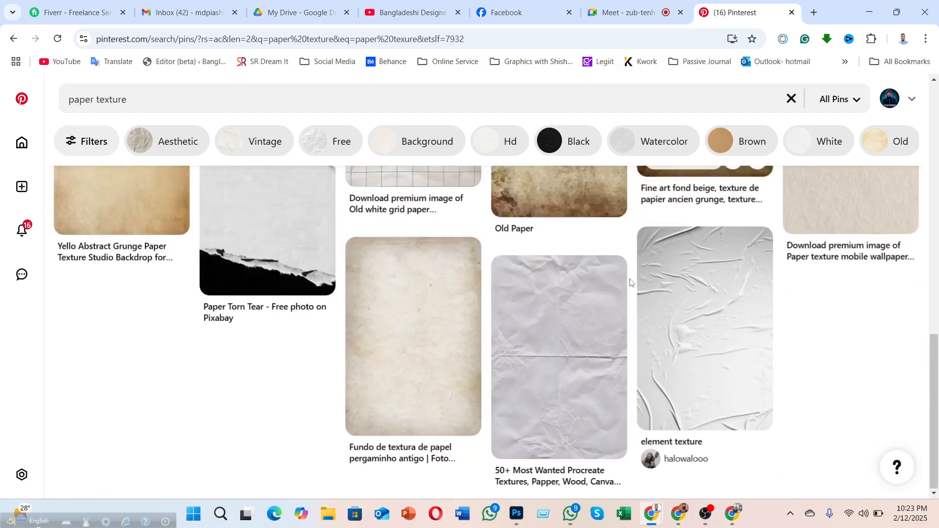
scroll(631, 283, "down", 5)
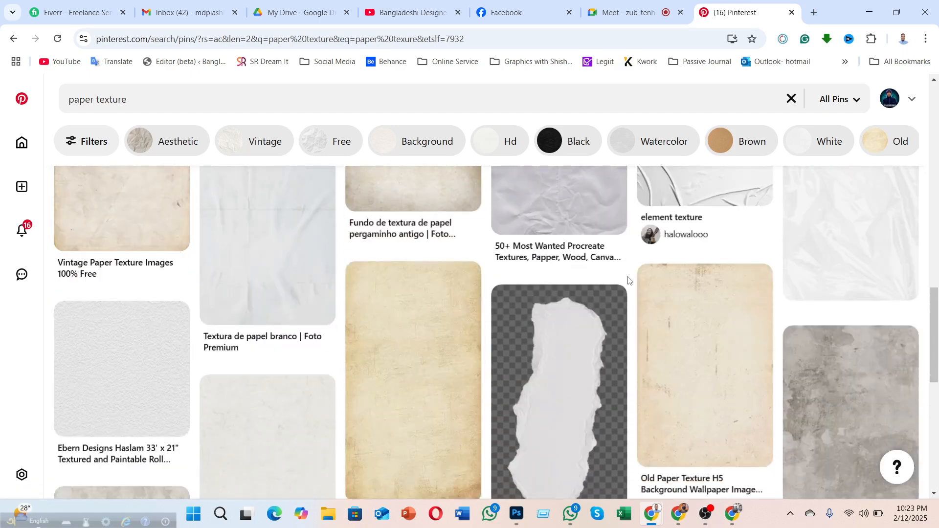
scroll(629, 282, "down", 6)
scroll(616, 284, "down", 4)
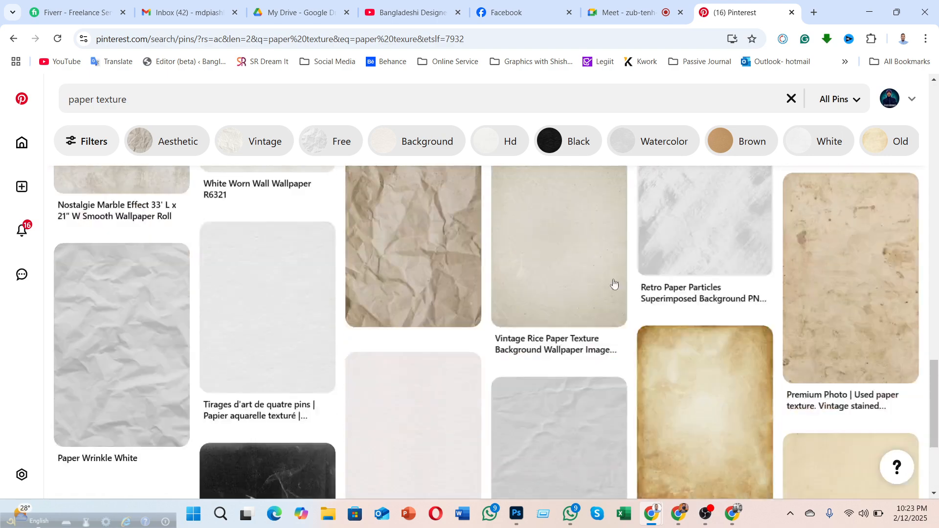
scroll(614, 284, "down", 6)
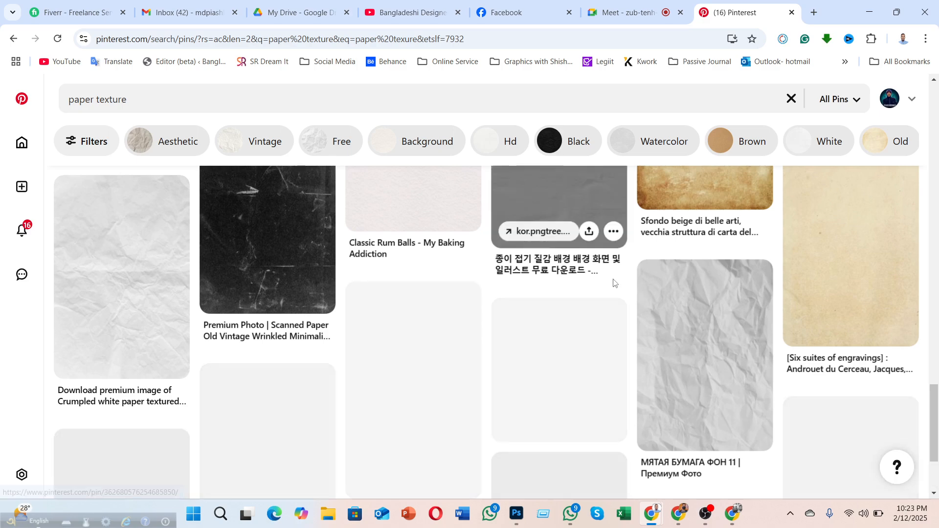
scroll(607, 280, "down", 3)
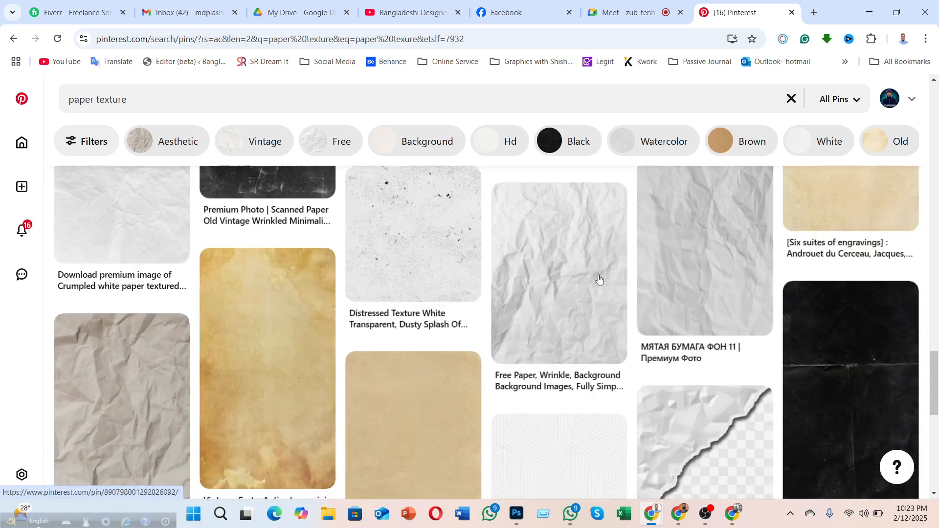
scroll(599, 279, "down", 9)
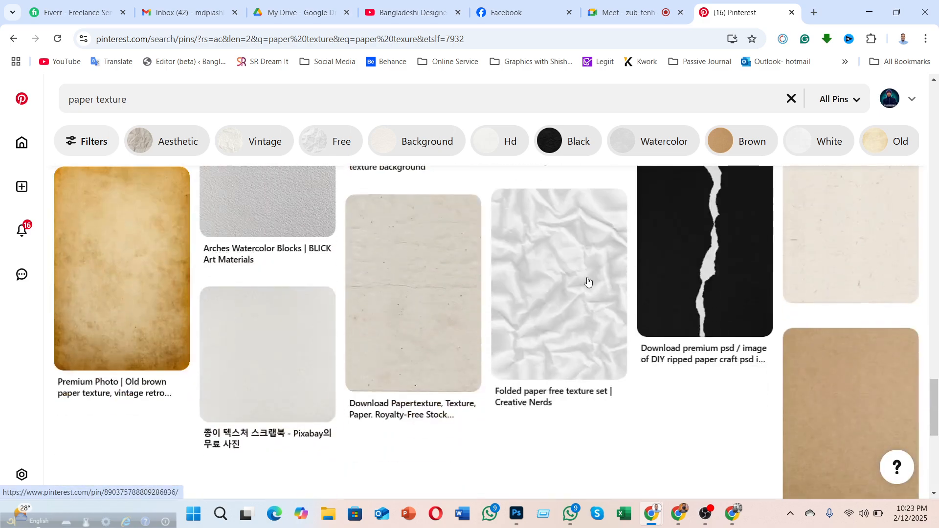
scroll(588, 282, "down", 9)
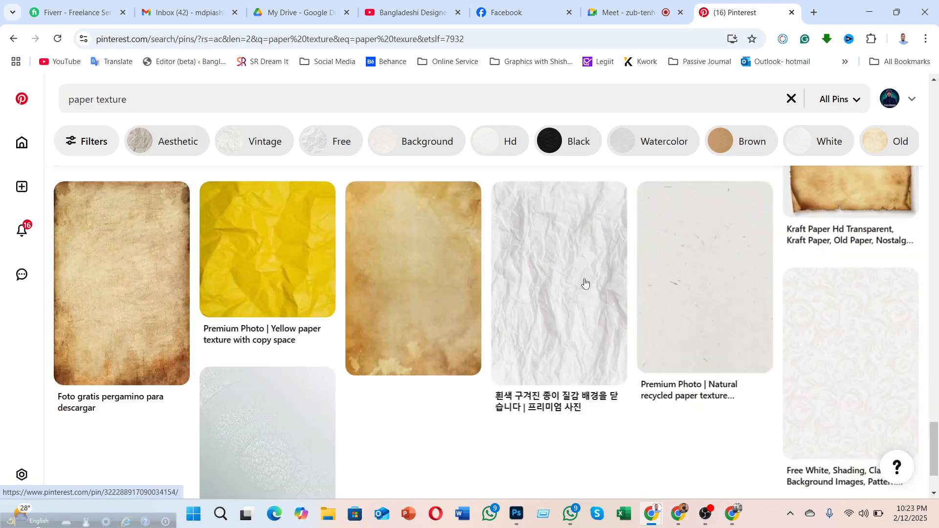
scroll(585, 283, "down", 9)
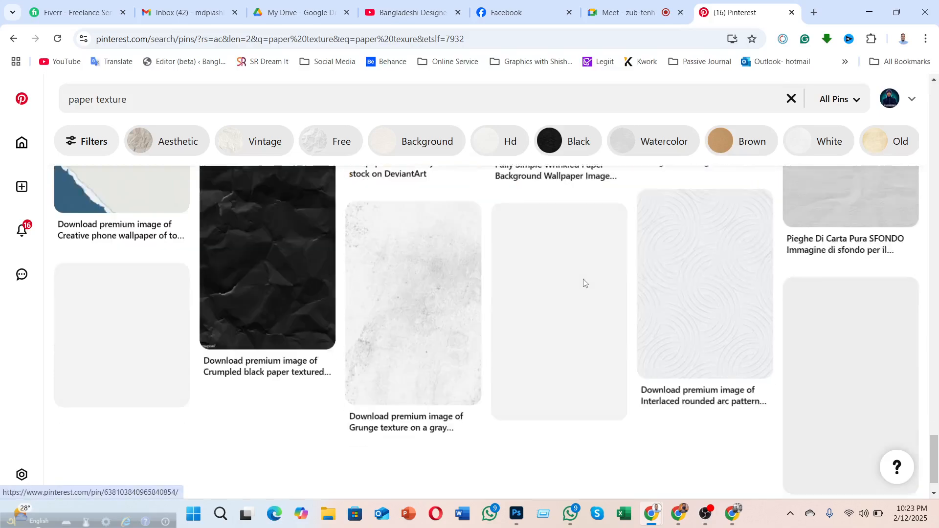
scroll(584, 282, "down", 5)
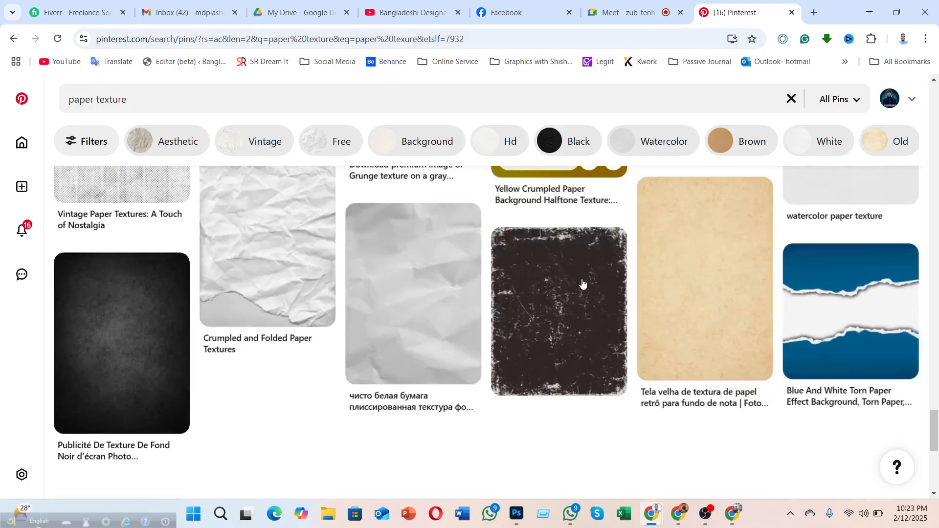
scroll(582, 283, "down", 5)
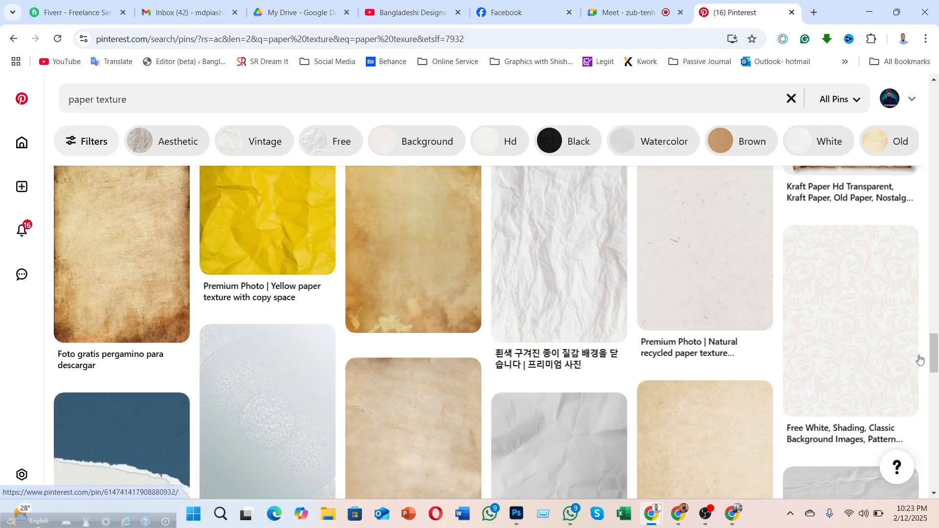
left_click_drag(935, 340, 937, 87)
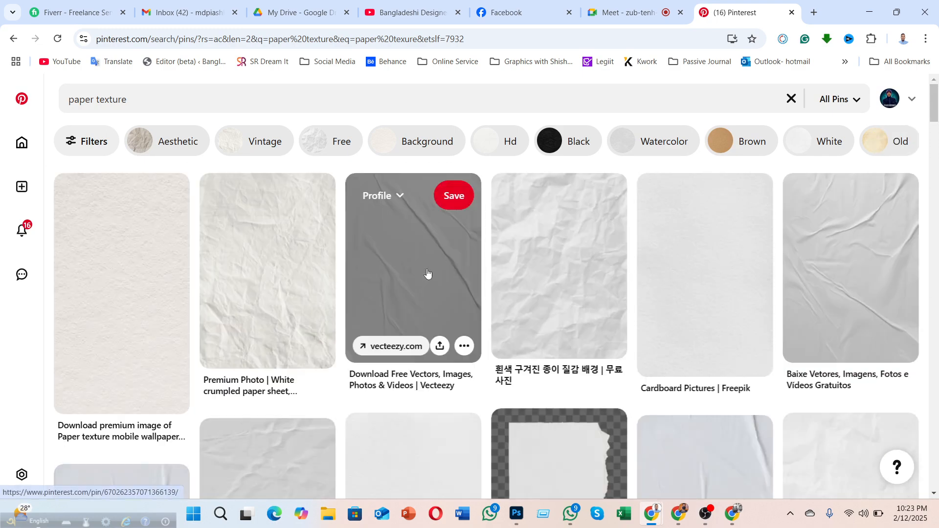
- Open the Vecteezy creased-paper pin and its related "White paint background" pin, and copy that pin's image
left_click(427, 273)
scroll(514, 302, "down", 6)
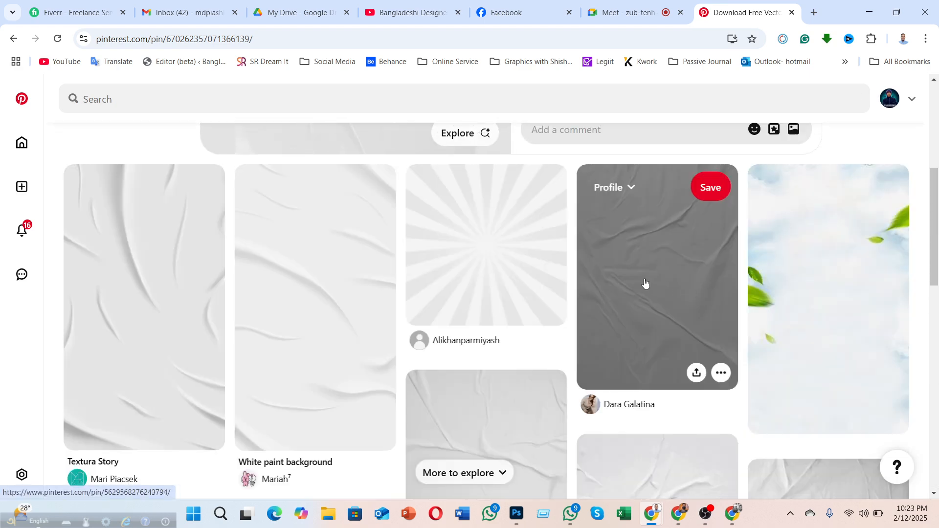
scroll(646, 284, "down", 1)
left_click(340, 264)
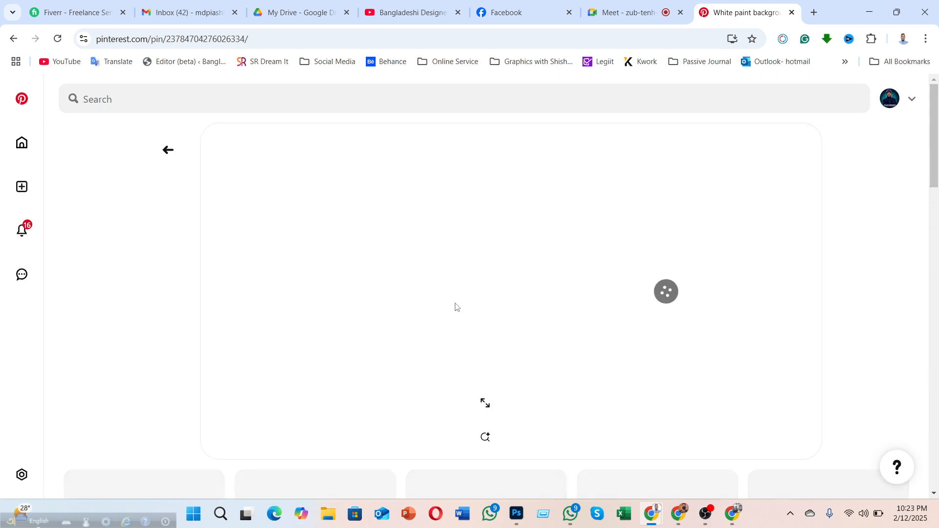
right_click(358, 259)
left_click(419, 304)
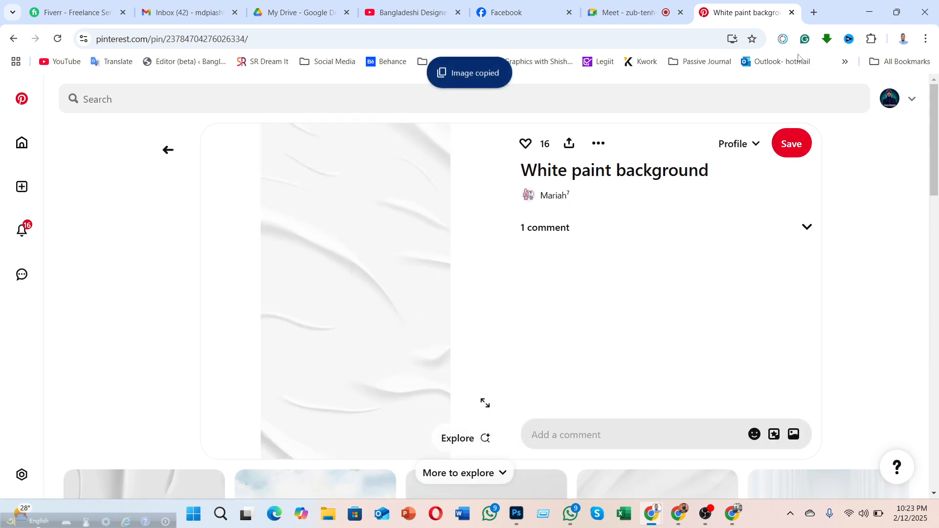
- Switch to Photoshop, paste the copied texture into Artboard 3 above the white fill, and convert its layer to a smart object
left_click(869, 11)
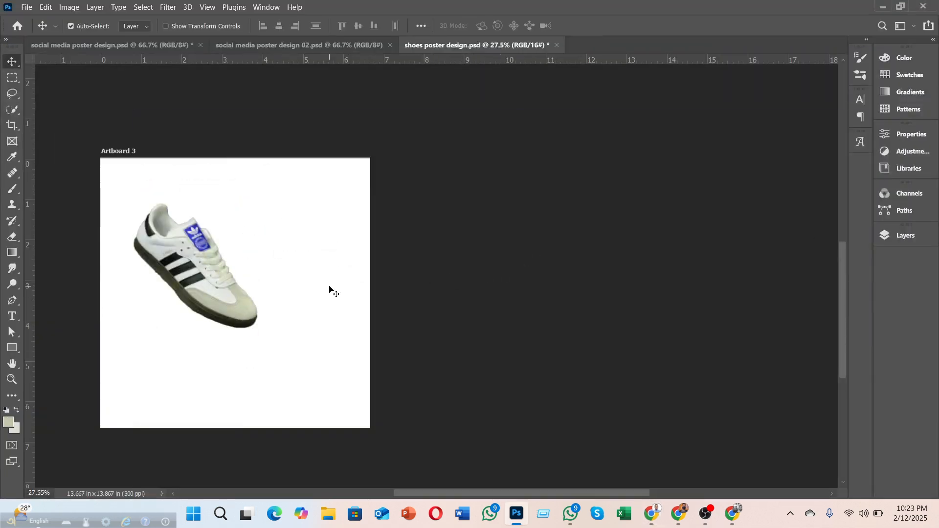
key("ctrl+v")
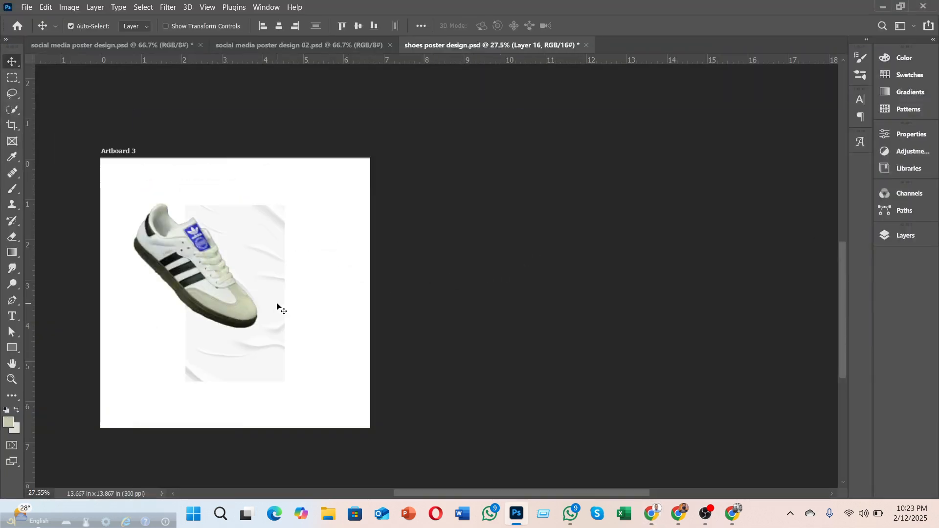
left_click(889, 240)
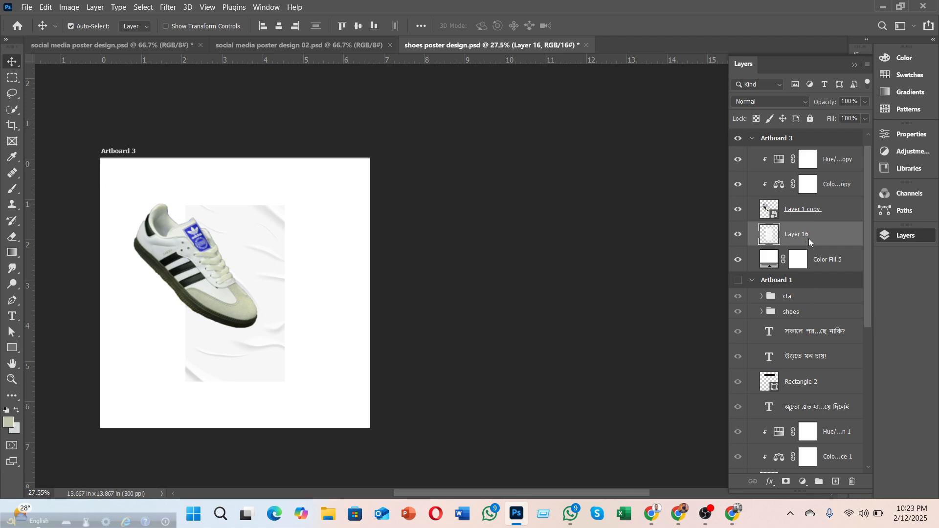
right_click(808, 238)
left_click(680, 157)
- Rotate the texture layer 90° clockwise and scale it to about 297% so it covers all of Artboard 3
key("ctrl+t")
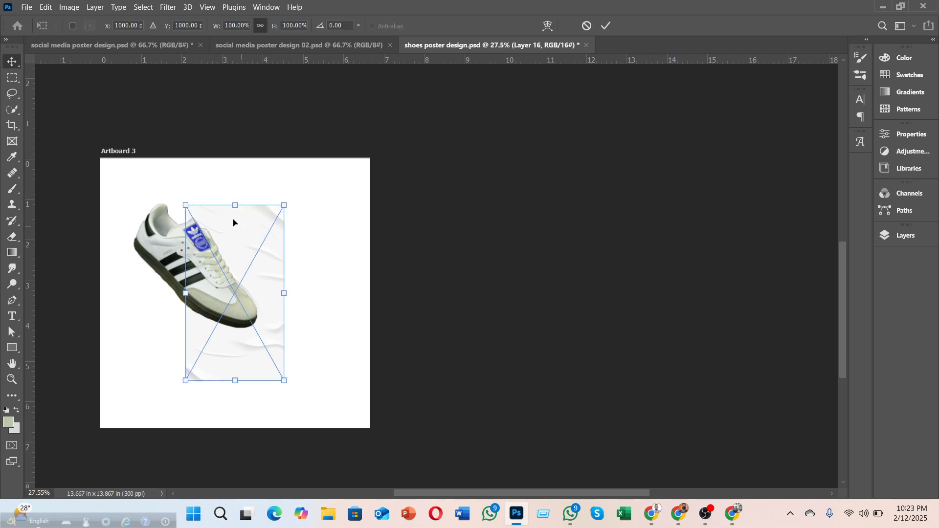
left_click(608, 24)
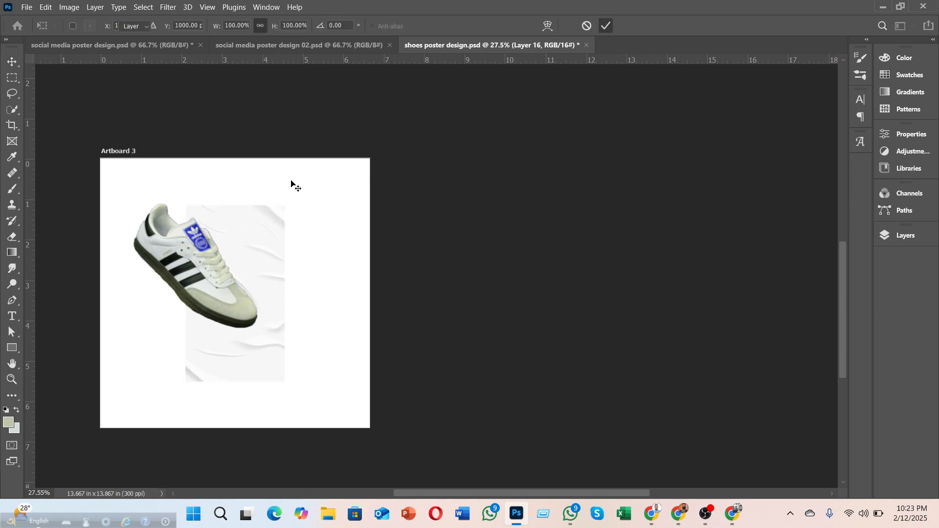
right_click(240, 240)
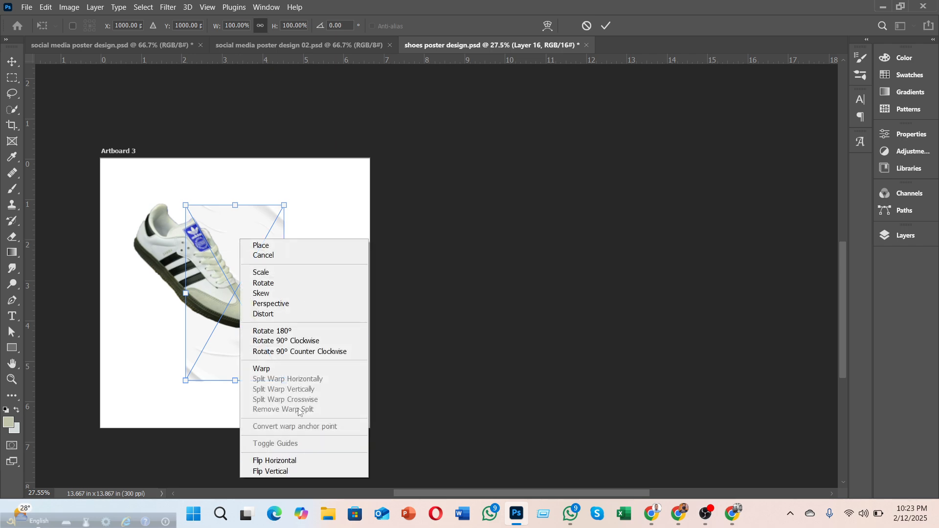
left_click(305, 341)
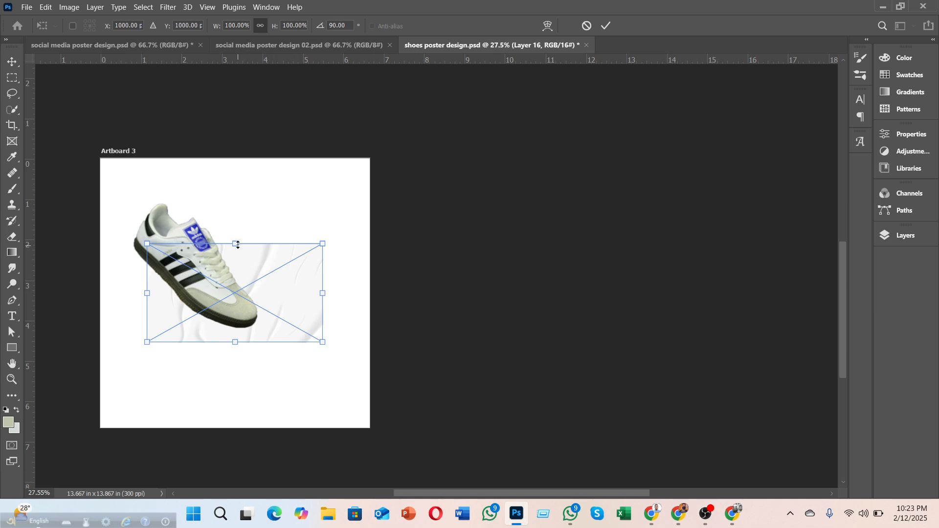
left_click_drag(238, 244, 235, 121)
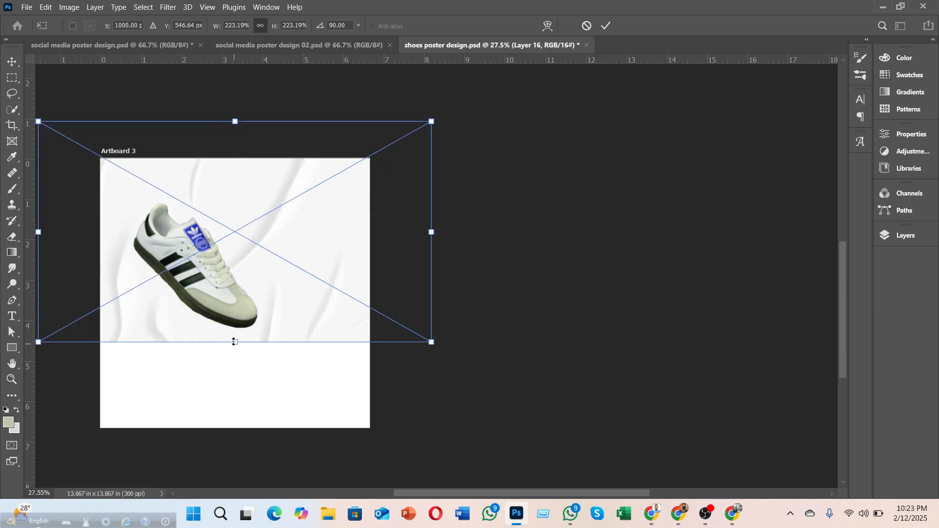
left_click_drag(235, 342, 243, 444)
left_click_drag(234, 119, 247, 151)
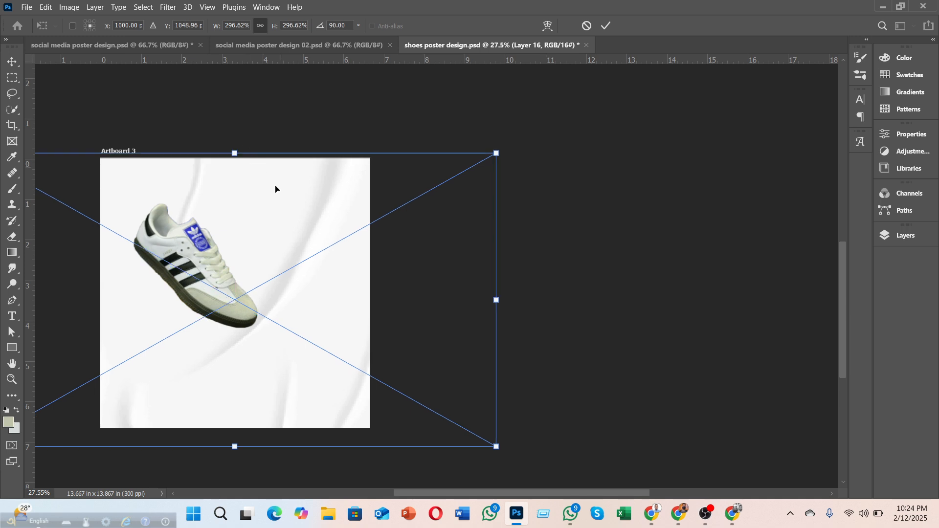
left_click(606, 26)
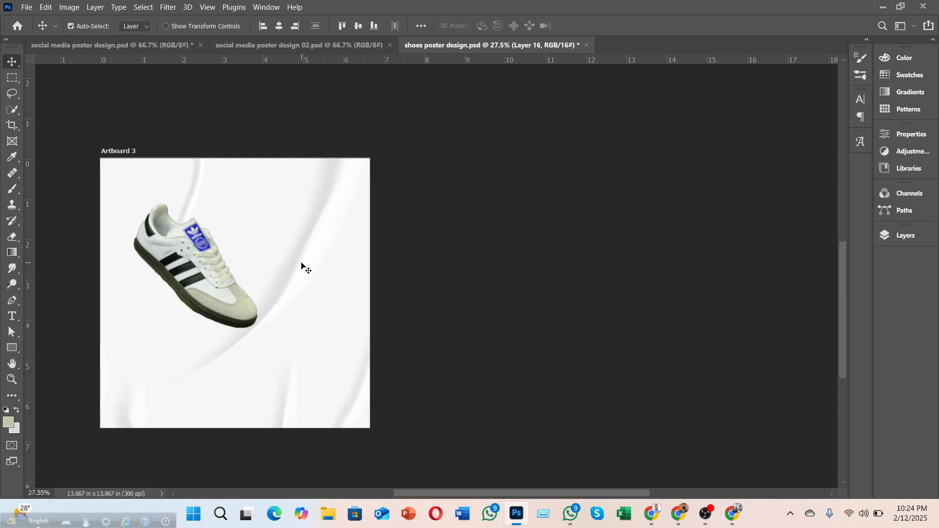
- Try to move the shoe on Artboard 3 using its Layer 1 copy layer
left_click_drag(213, 275, 192, 272)
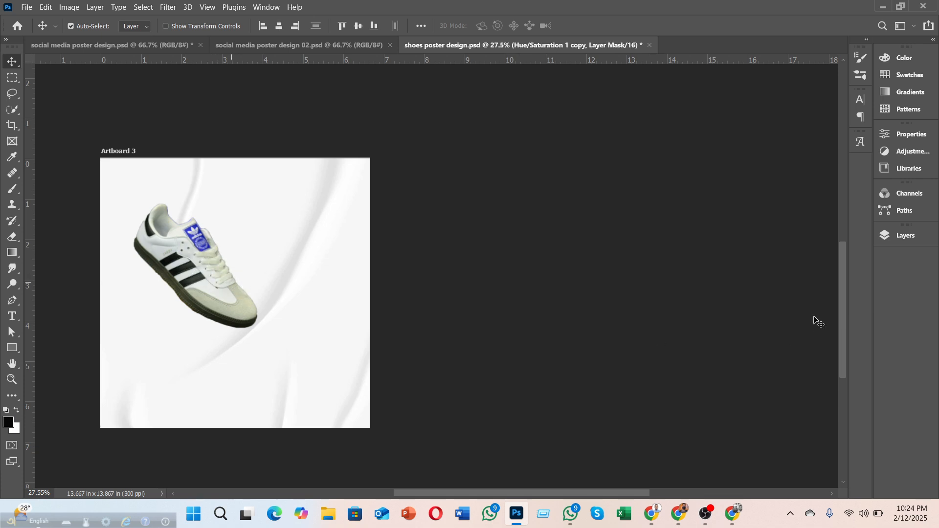
left_click(900, 240)
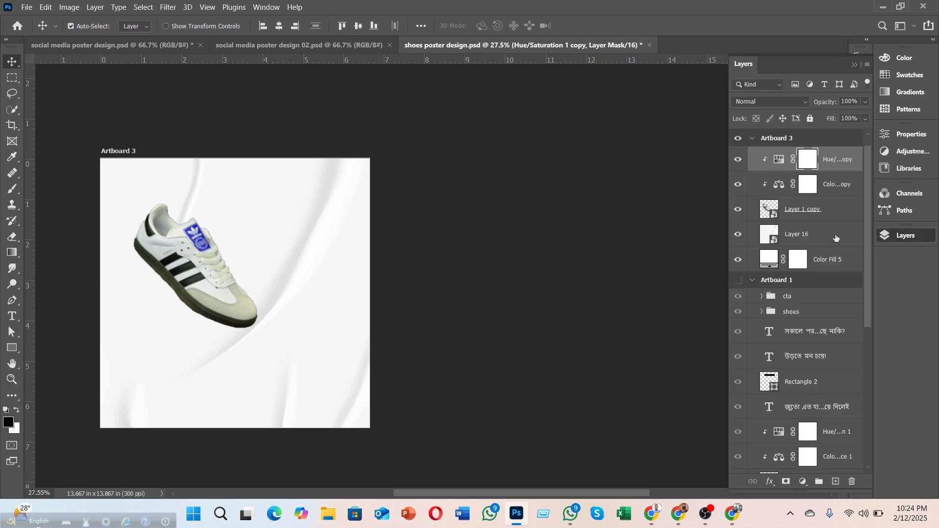
left_click(815, 210)
left_click_drag(178, 251, 176, 262)
- Group Layer 1 copy with its Hue/Saturation and Color Balance adjustment copies in Artboard 3, and name the group "shoe"
left_click(899, 238)
left_click(815, 219)
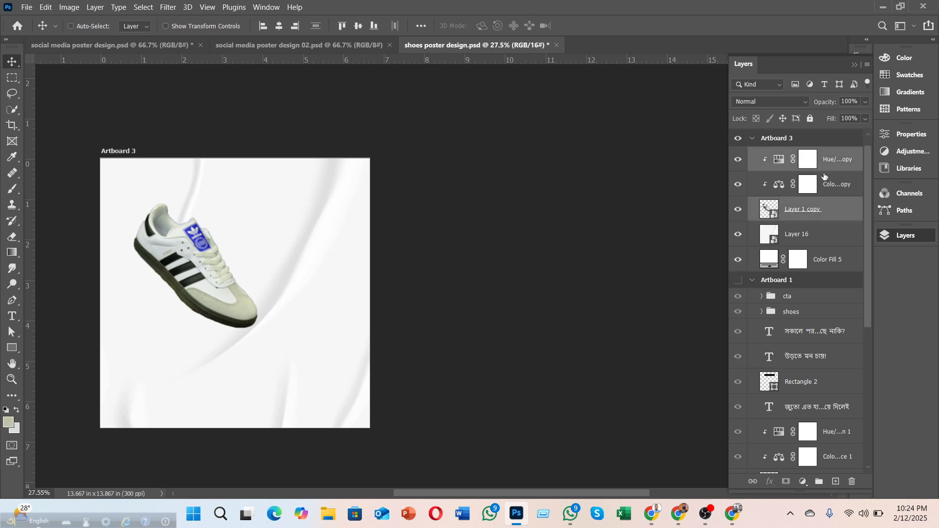
left_click(832, 191, "ctrl")
key("ctrl+g")
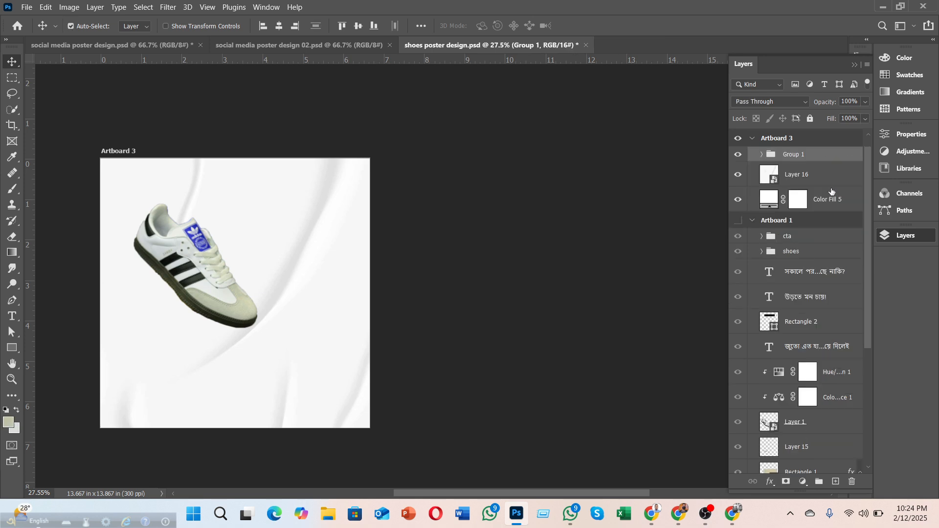
double_click(796, 155)
type("sh")
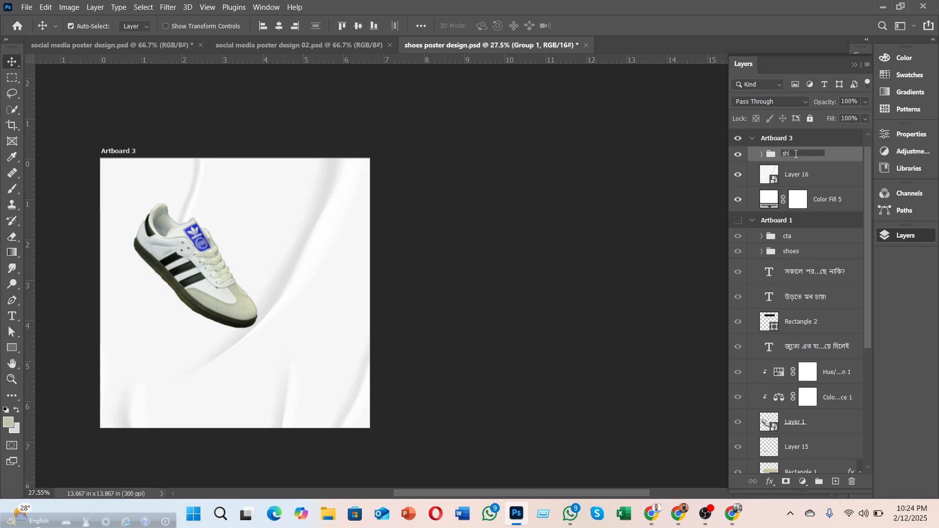
type("oe")
key("Return")
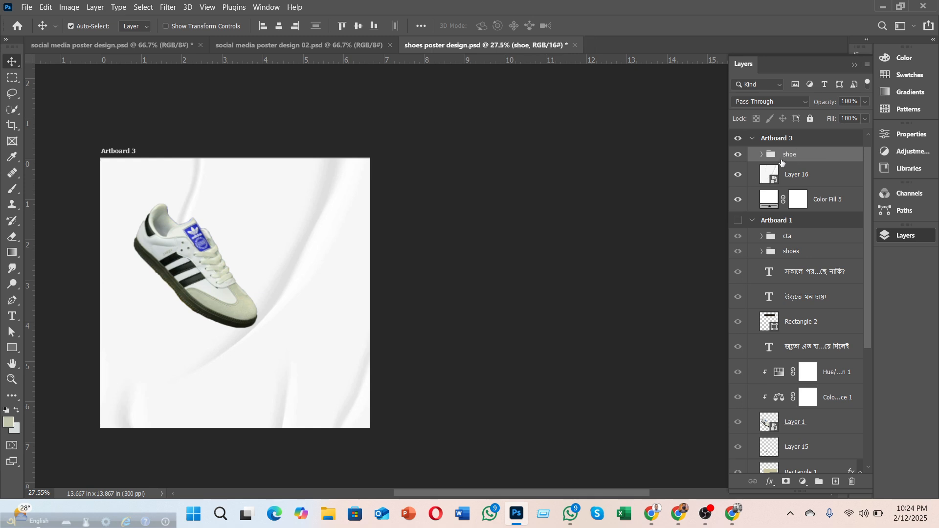
- Move the shoe group straight down to a Y position of 1000 px on Artboard 3
key("ctrl+t")
left_click_drag(195, 253, 194, 281)
left_click(606, 26)
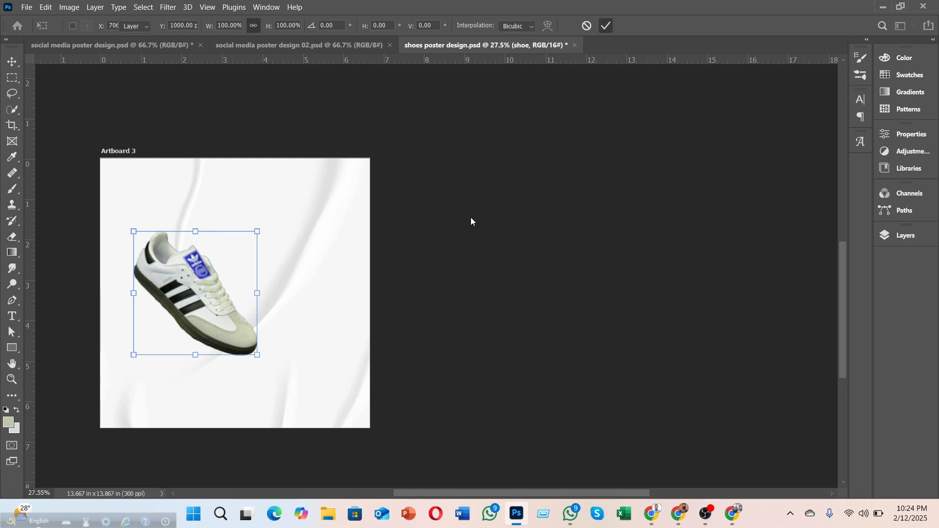
- Draw a rectangle of about 1637 × 707 px behind the shoe's lower part, directly above the Layer 16 texture
left_click(12, 348)
left_click(894, 239)
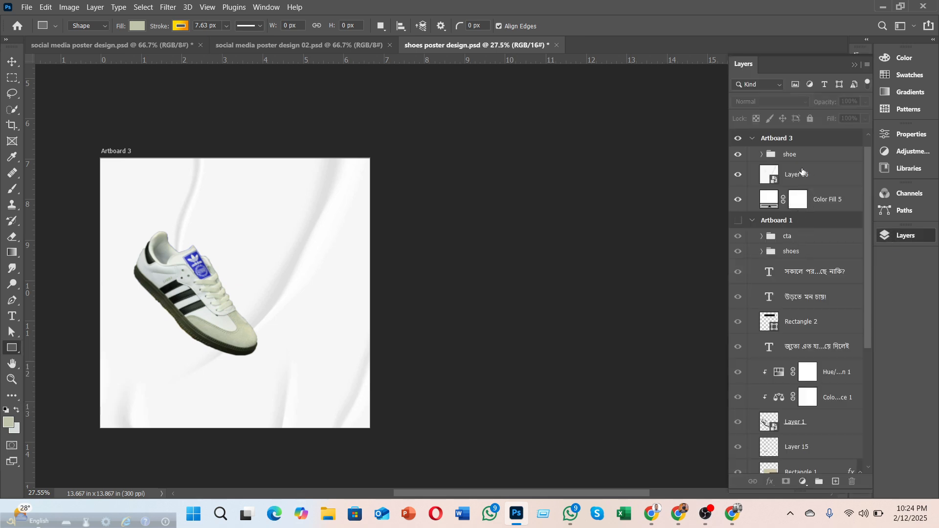
left_click(801, 172)
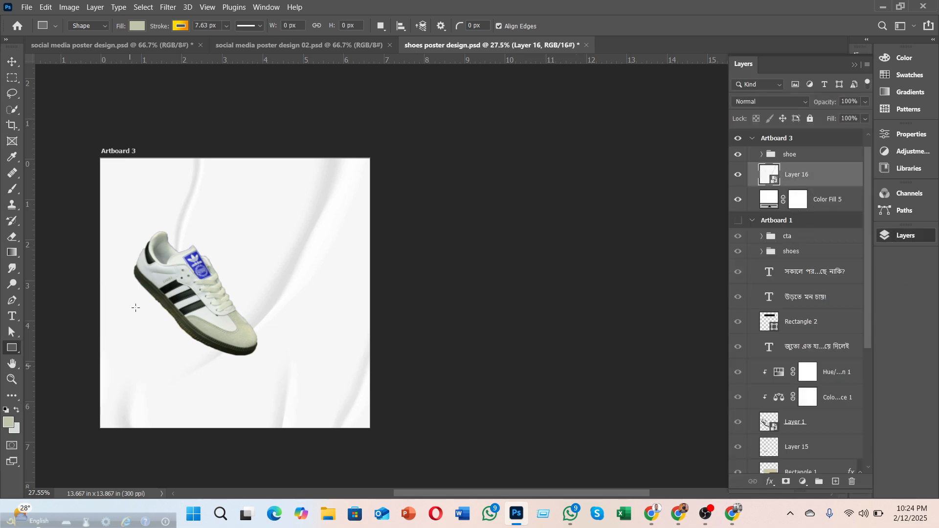
left_click_drag(130, 285, 349, 380)
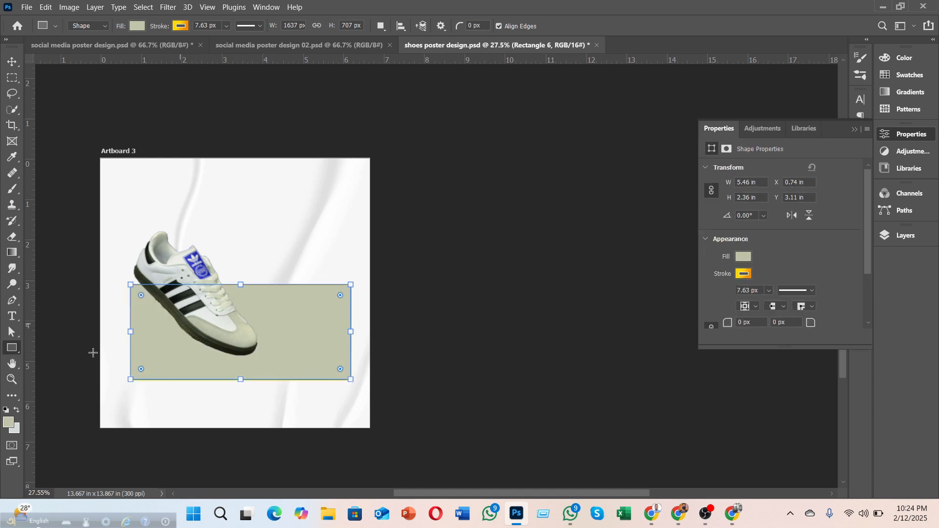
- Remove the stroke from the rectangle behind the shoe and fill it with dark olive
left_click(180, 25)
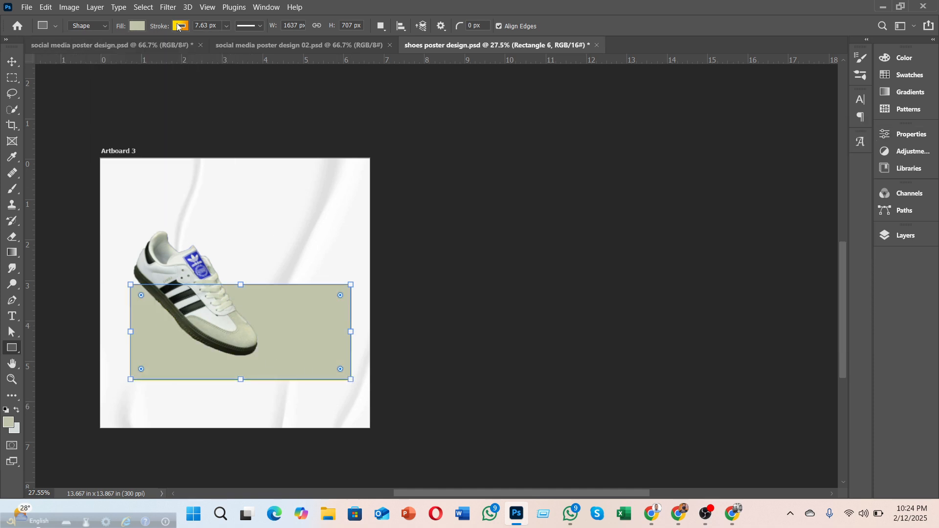
left_click(180, 26)
left_click(110, 49)
left_click(137, 25)
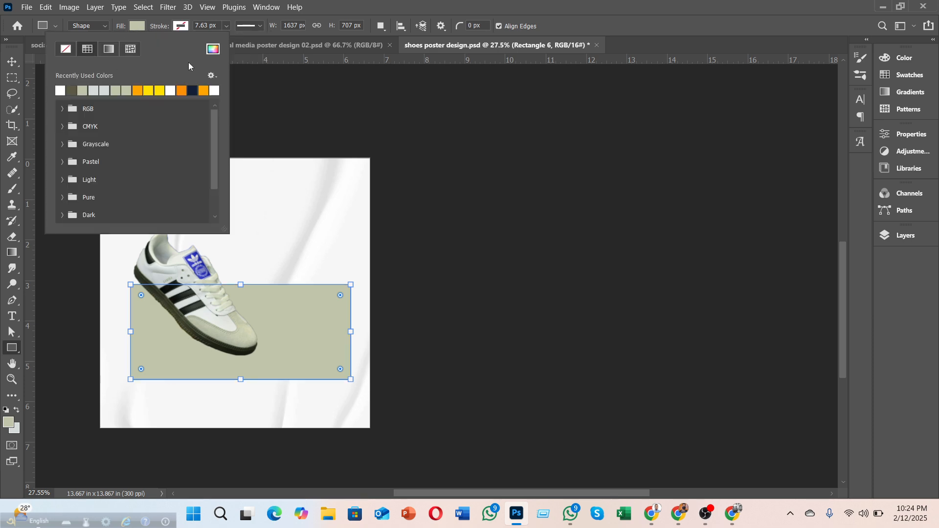
left_click(75, 88)
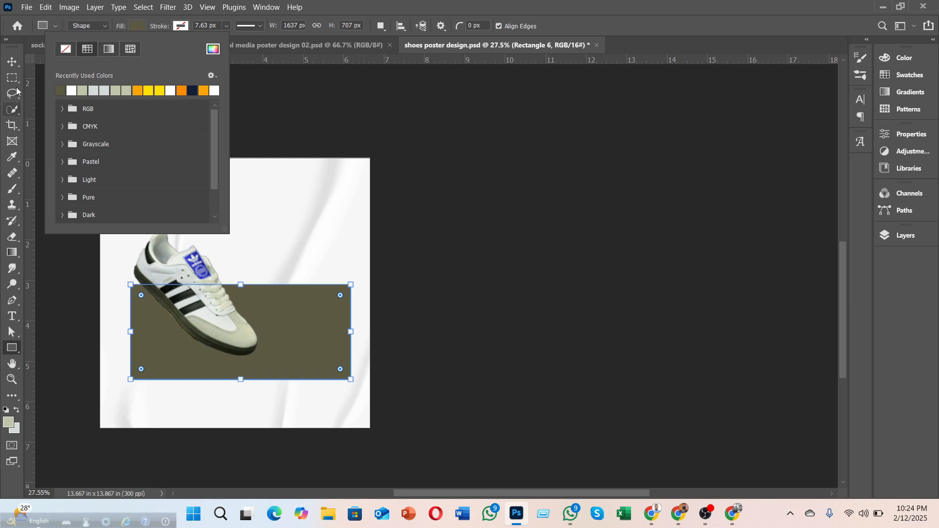
- Raise the olive rectangle behind the shoe's middle, and shift the shoe so its heel overhangs the rectangle's left edge
left_click(12, 61)
left_click_drag(294, 322, 298, 289)
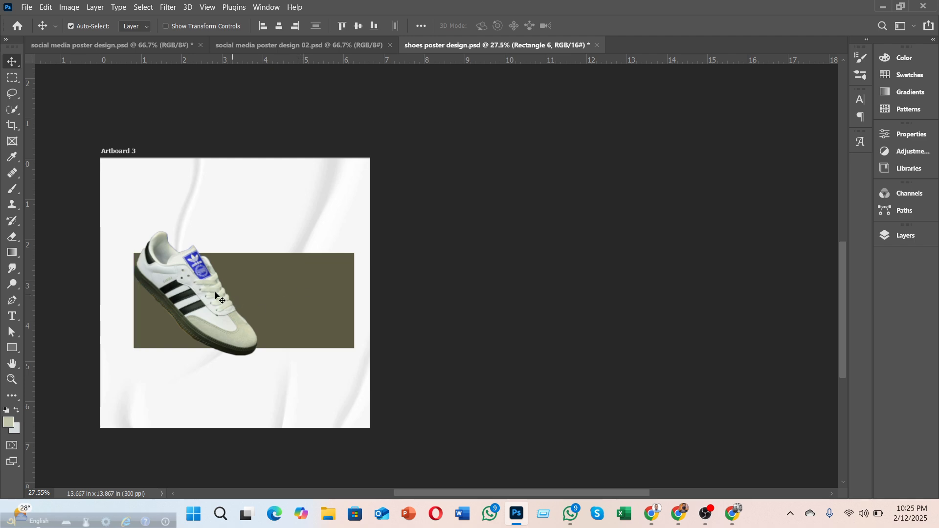
left_click_drag(214, 291, 188, 283)
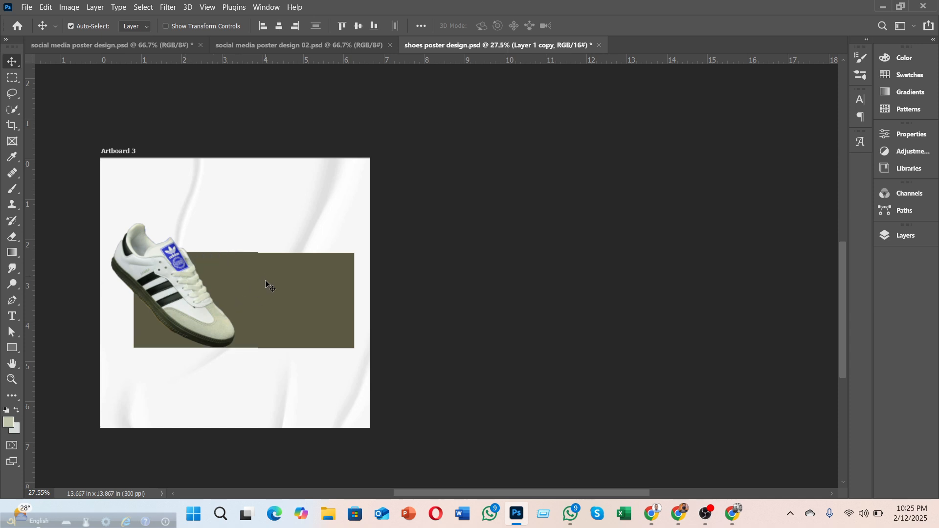
key("shift+Down")
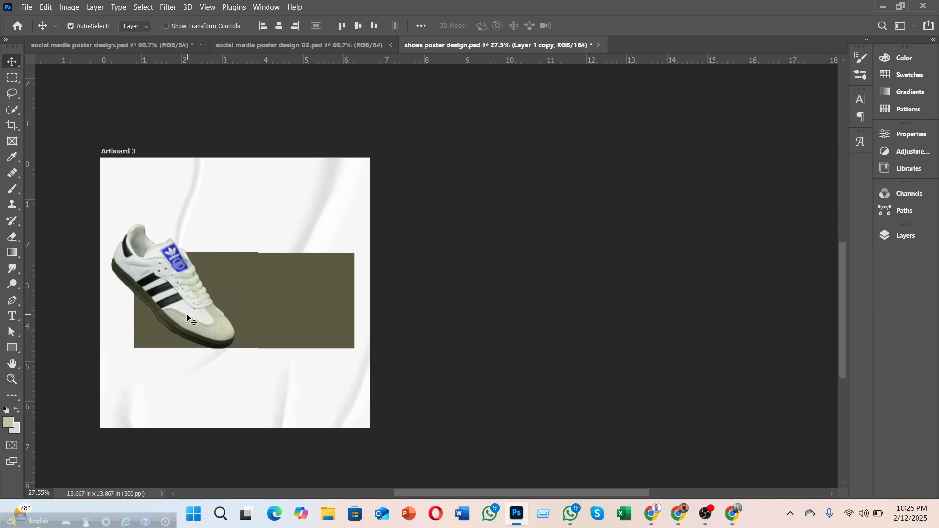
left_click(279, 292)
left_click(454, 284)
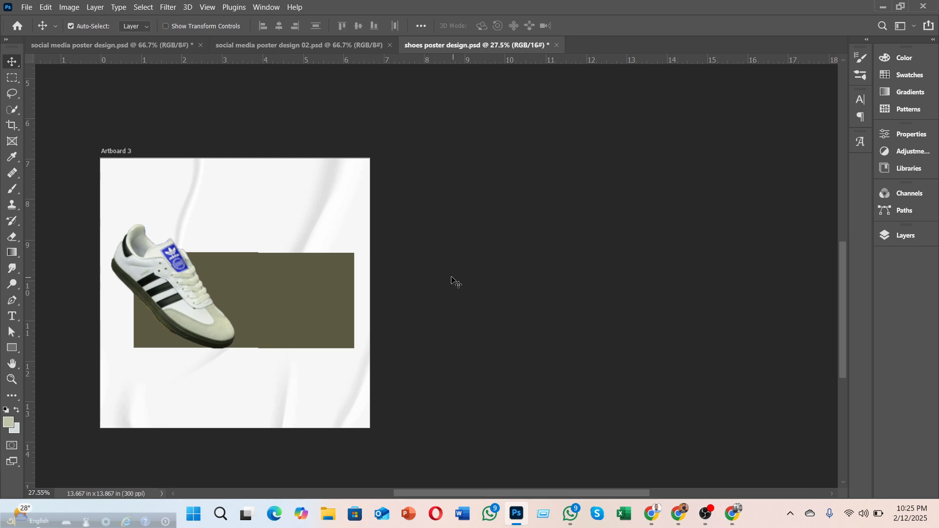
- Draw a small rectangle of about 308 × 279 px inside the olive rectangle, just right of the shoe
scroll(432, 283, "down", 2)
scroll(433, 283, "up", 4)
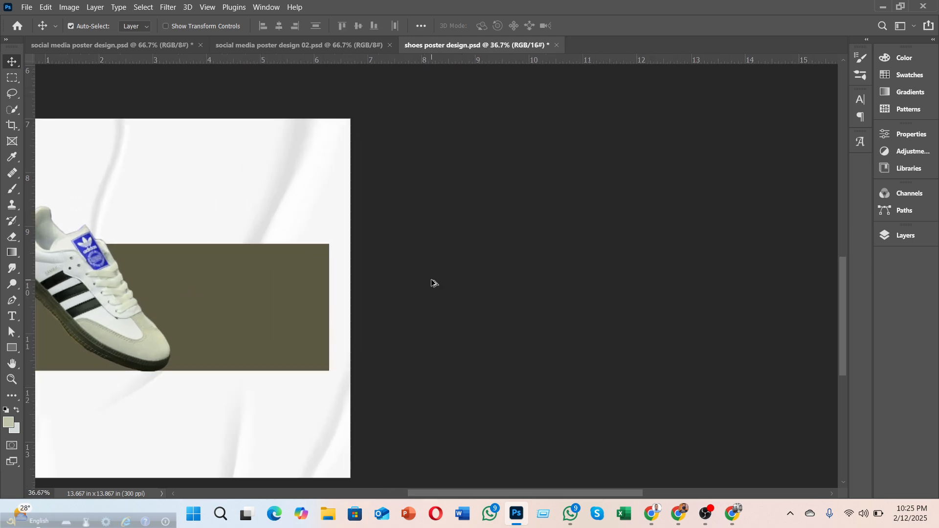
scroll(433, 282, "down", 1)
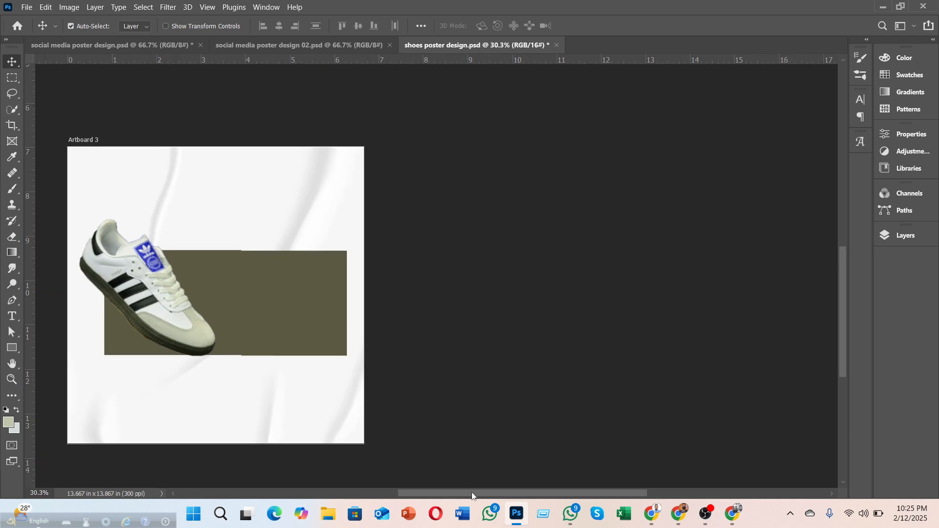
left_click_drag(472, 494, 408, 494)
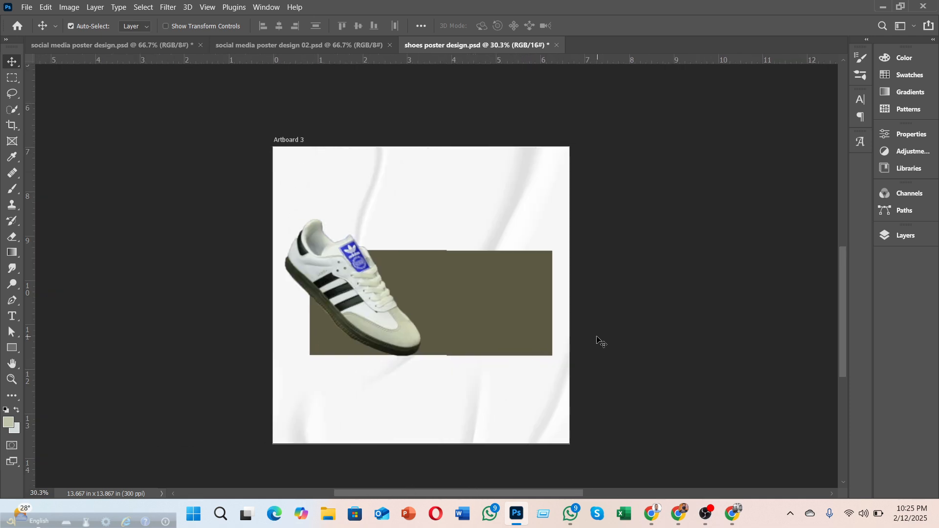
scroll(598, 339, "up", 1)
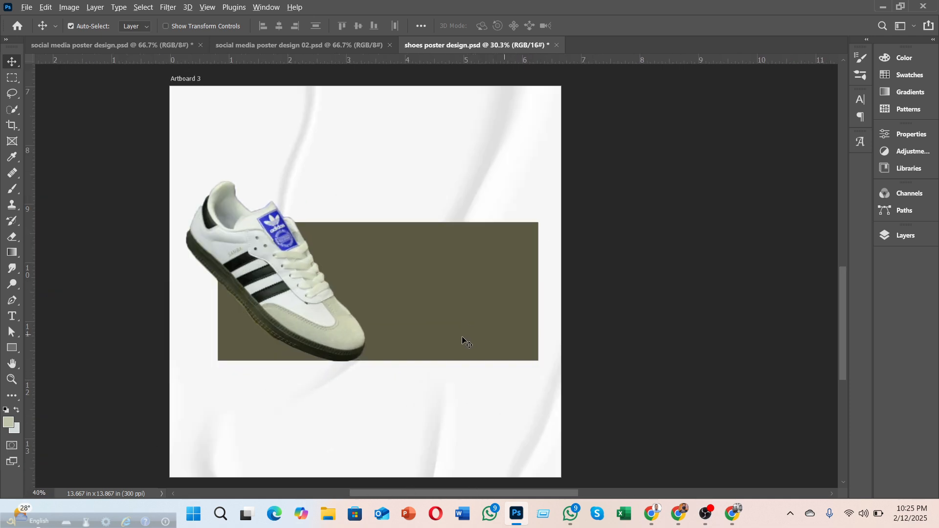
left_click(538, 318)
scroll(533, 317, "down", 1)
scroll(533, 318, "up", 1)
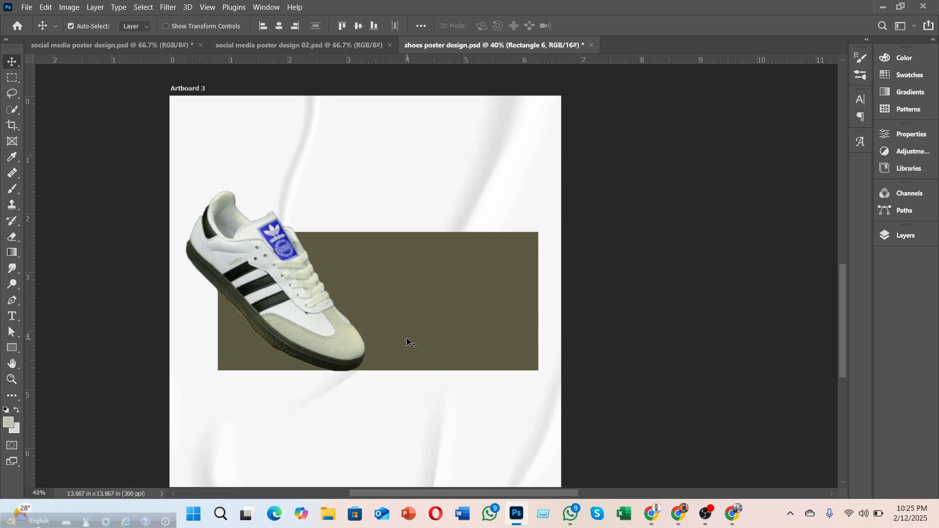
scroll(409, 342, "down", 1)
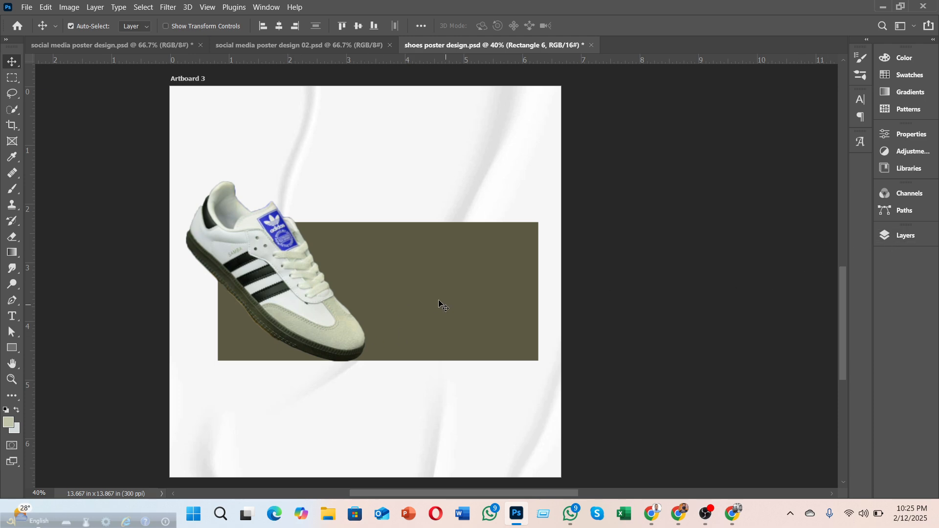
left_click(12, 347)
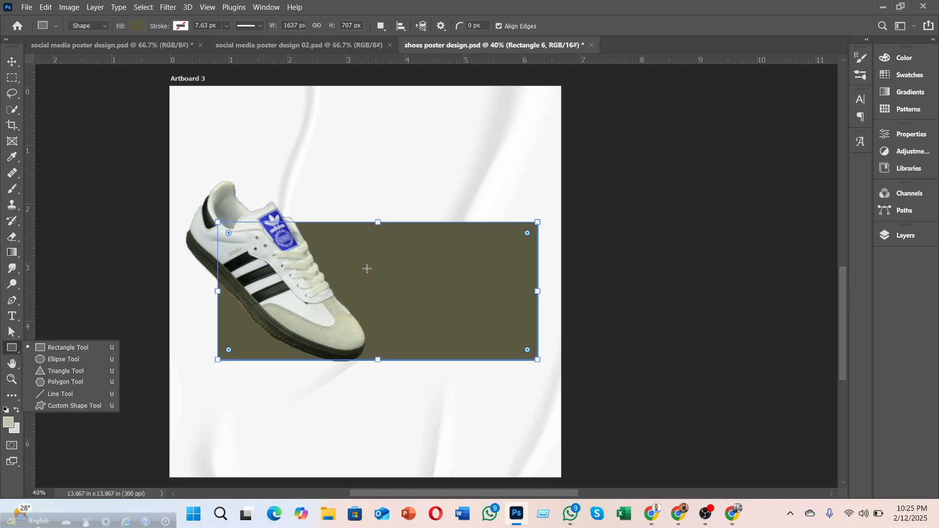
left_click(18, 62)
left_click(82, 144)
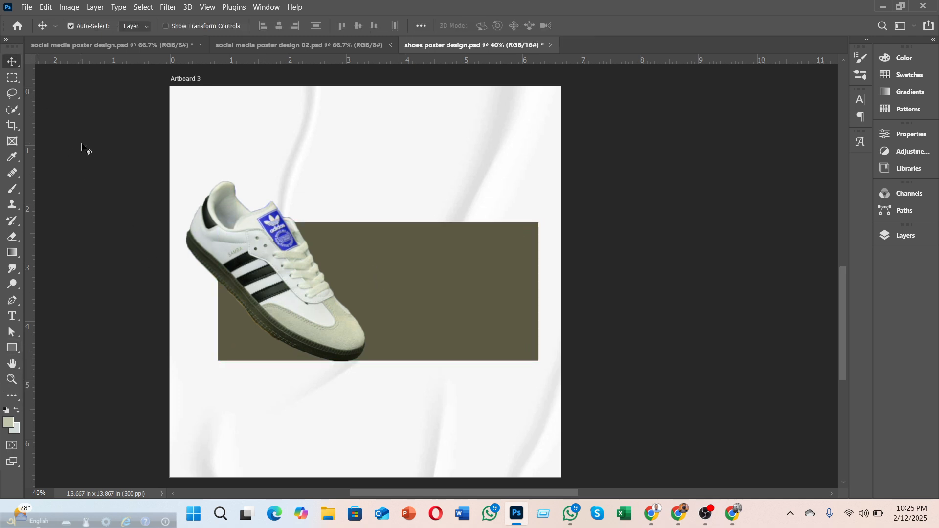
left_click(6, 348)
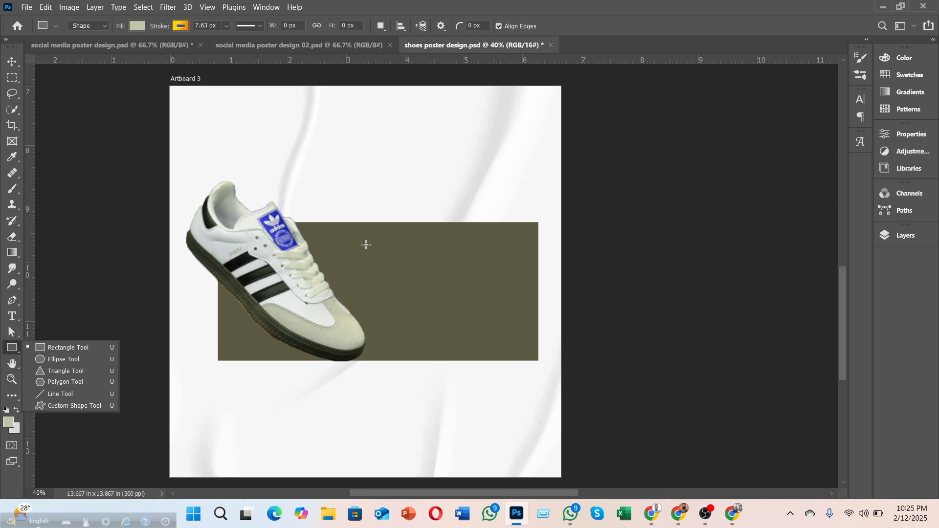
left_click_drag(380, 240, 440, 293)
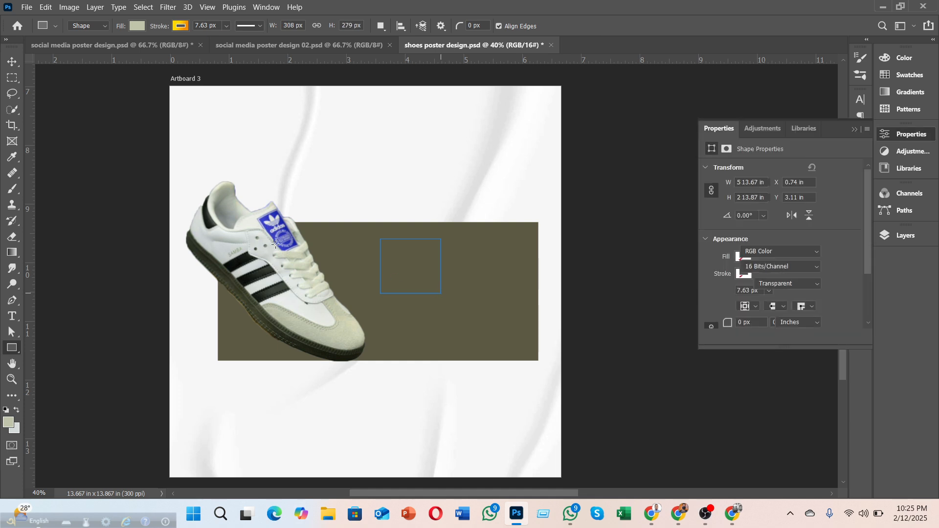
- Give the small rectangle a white stroke and an orange fill
left_click(177, 27)
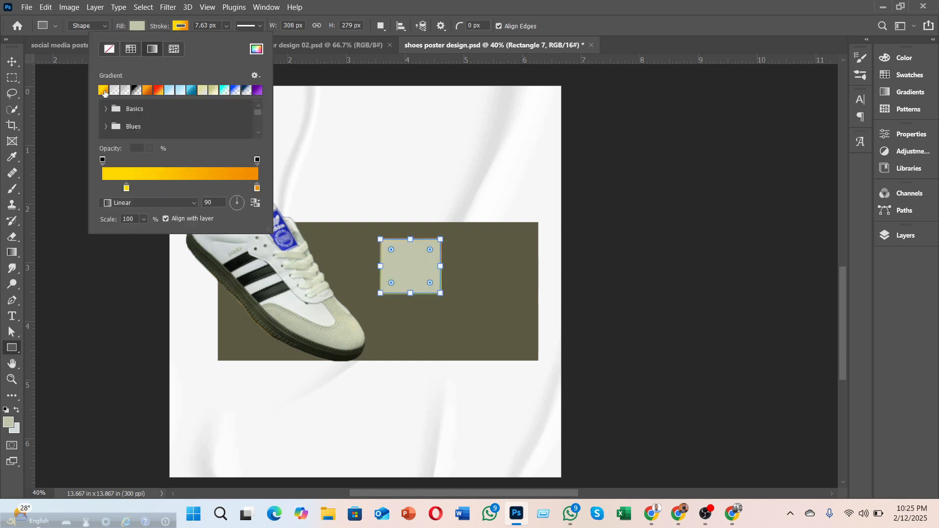
left_click(110, 50)
left_click(115, 91)
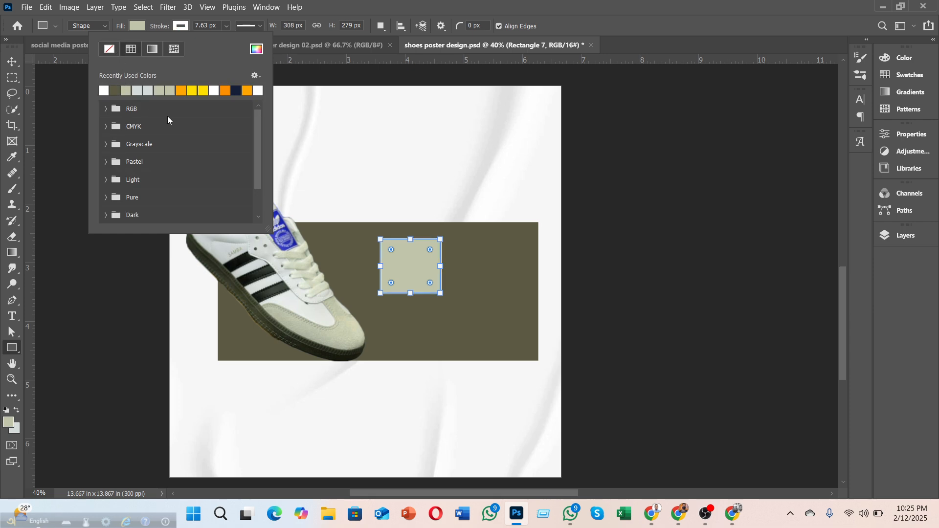
left_click(132, 25)
left_click(137, 90)
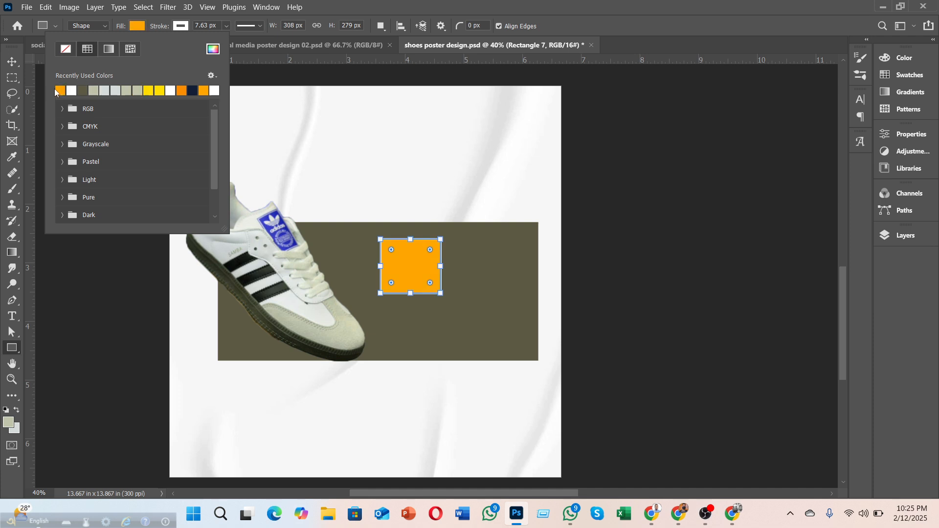
- Duplicate the orange box into a grid of two rows and two columns on the olive rectangle's right half
key("v")
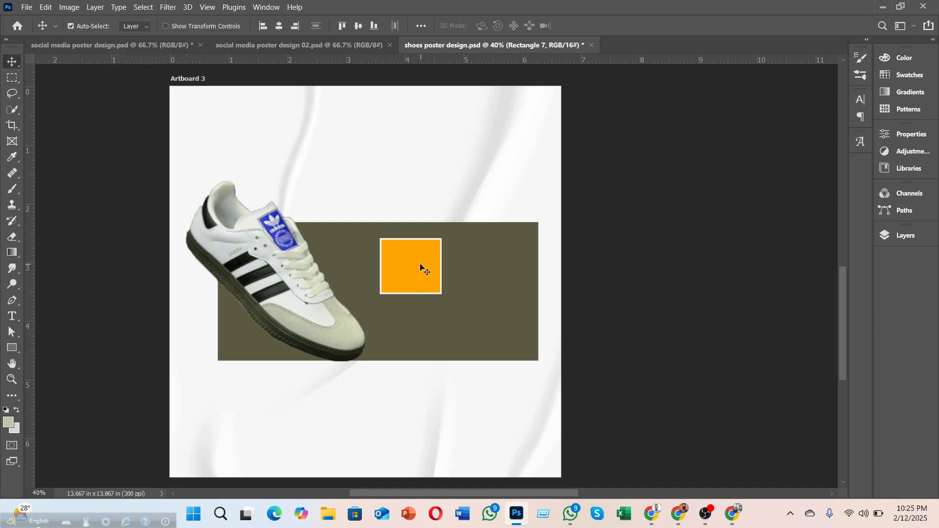
left_click_drag(421, 268, 486, 332)
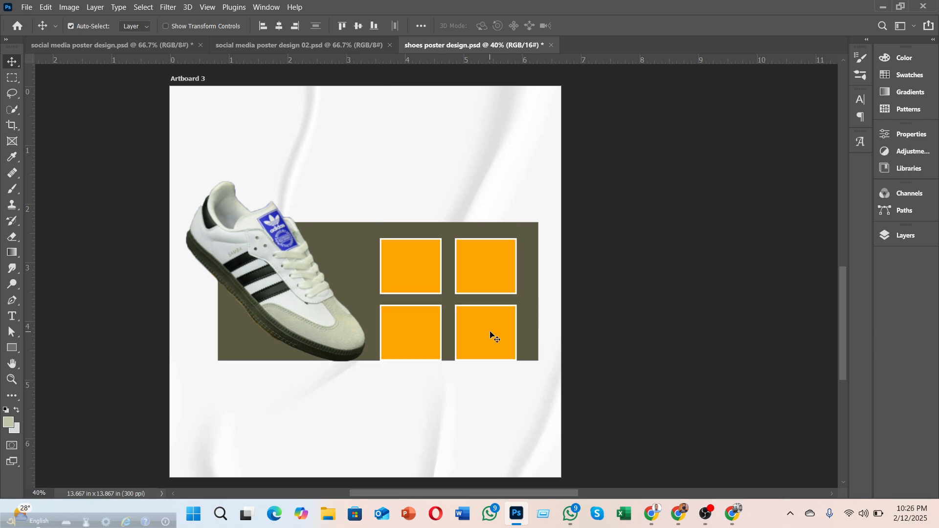
- Nudge the lower row of orange boxes and the olive rectangle slightly upward to narrow the gap between the rows
left_click(408, 333)
left_click(405, 272, "shift")
left_click(488, 262, "shift")
key("Up")
key("Up")
key("Up")
key("Up")
key("Up")
key("Up")
key("Up")
key("Up")
key("Up")
key("Up")
key("Up")
key("Up")
key("Up")
key("Up")
key("Up")
key("Up")
key("Up")
key("Up")
key("Up")
key("Up")
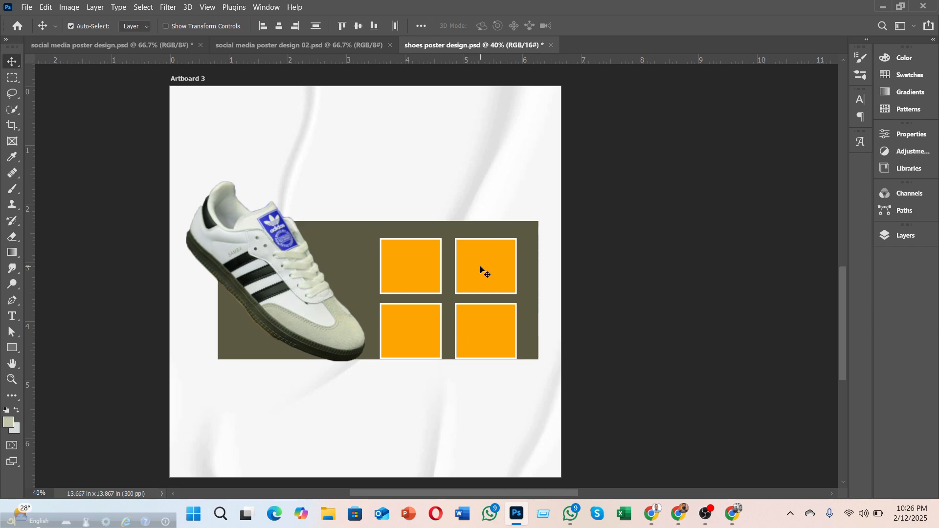
key("ctrl")
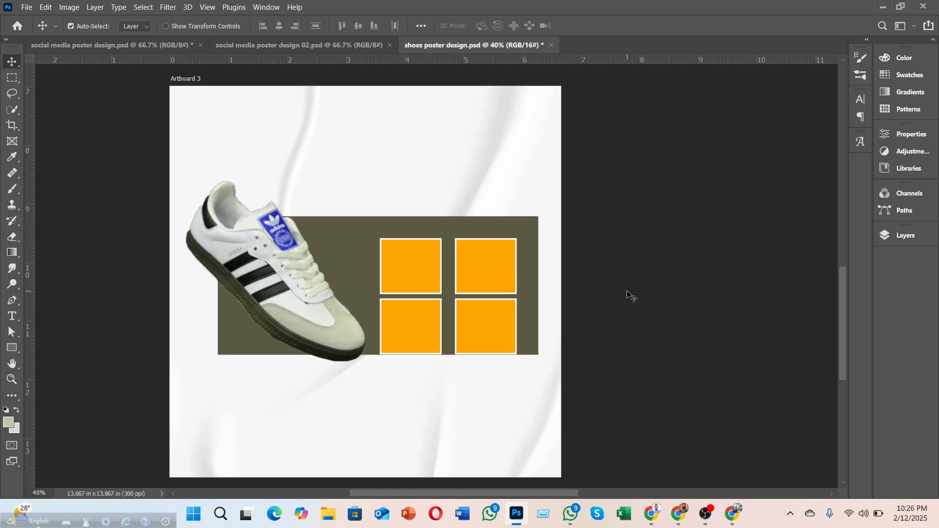
- Nudge all four orange boxes upward until they are vertically centred within the olive rectangle
left_click(412, 272)
left_click(483, 268, "shift")
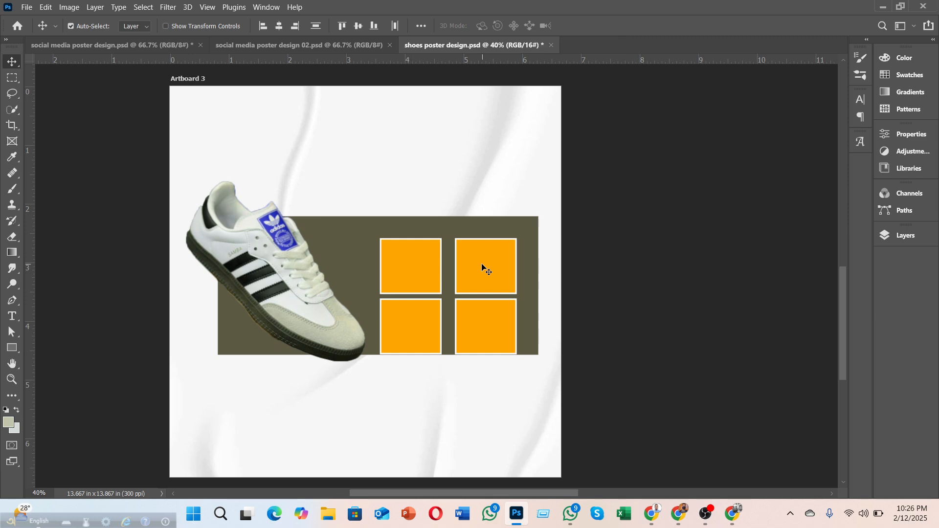
key("shift+Up")
key("shift+Up")
key("shift+Up")
key("shift+Up")
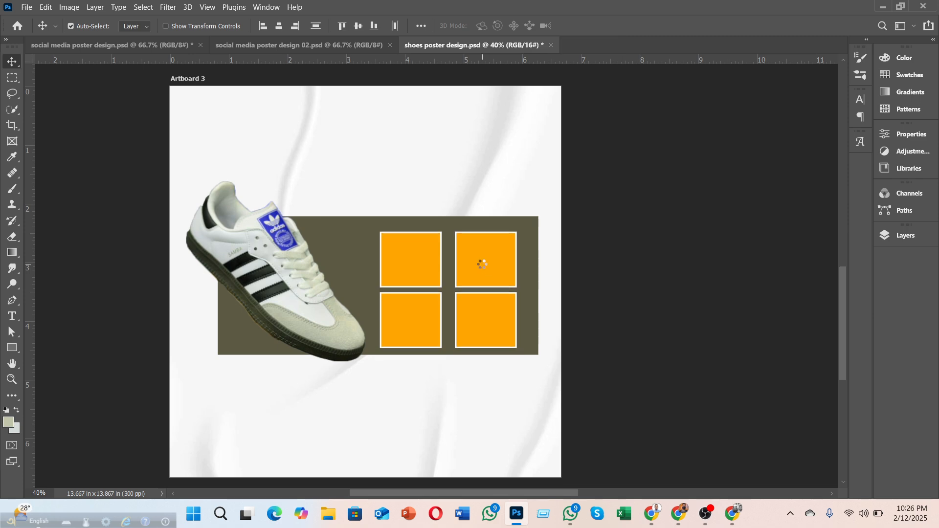
key("Up")
key("Up")
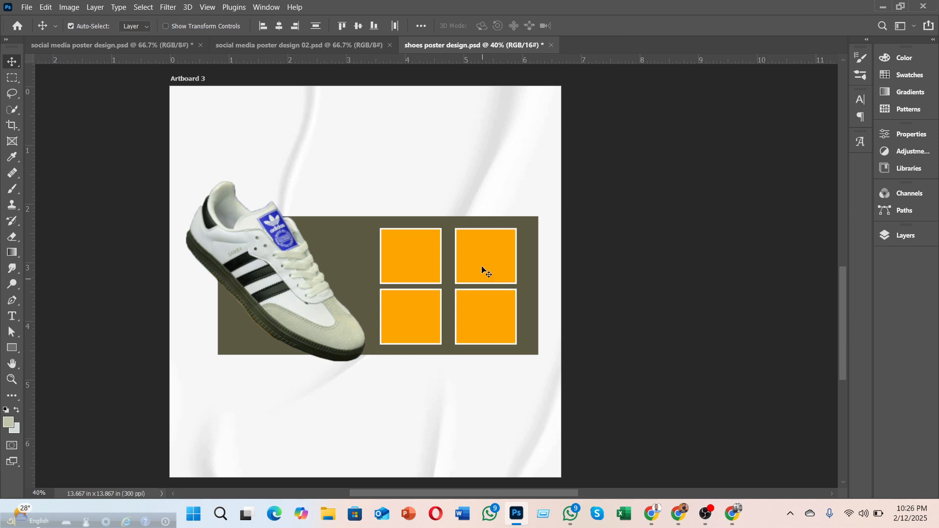
left_click(697, 269)
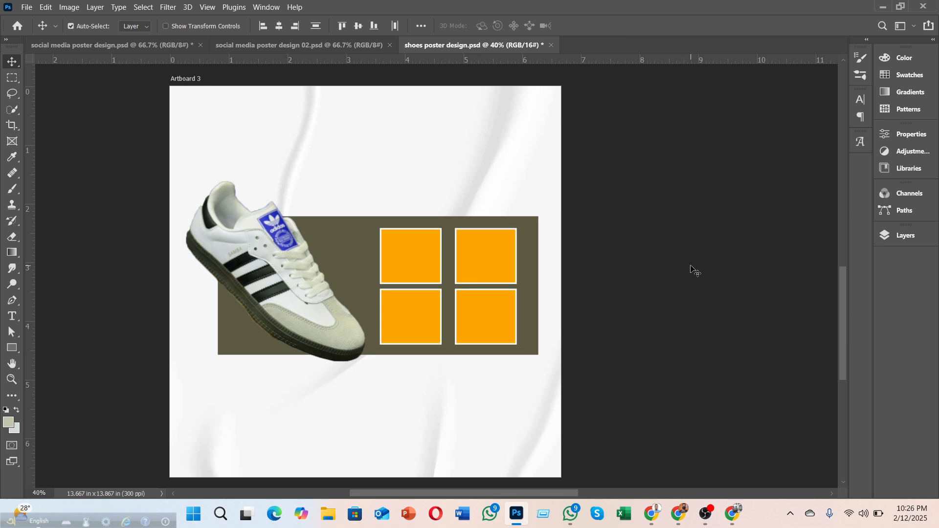
- Nudge the right column of orange boxes left so the column gap roughly matches the row gap
left_click(483, 256)
key("Left")
key("Left")
key("Left")
key("Left")
key("Left")
key("Left")
key("Left")
key("Left")
key("Left")
key("Left")
key("Left")
key("Left")
key("Left")
key("Left")
key("Left")
key("Left")
key("Left")
key("Left")
key("Left")
key("Left")
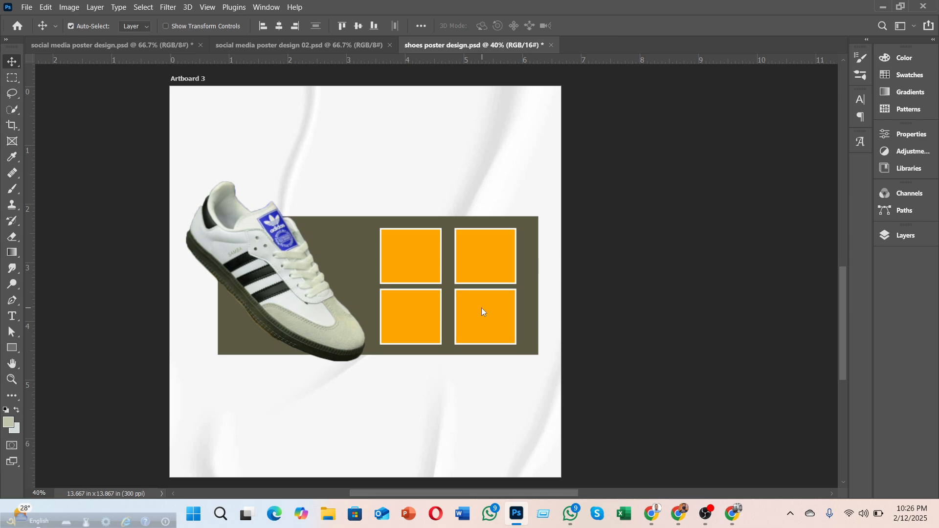
key("Left")
key("Left")
key("Left")
key("Left")
key("Left")
key("Left")
key("Left")
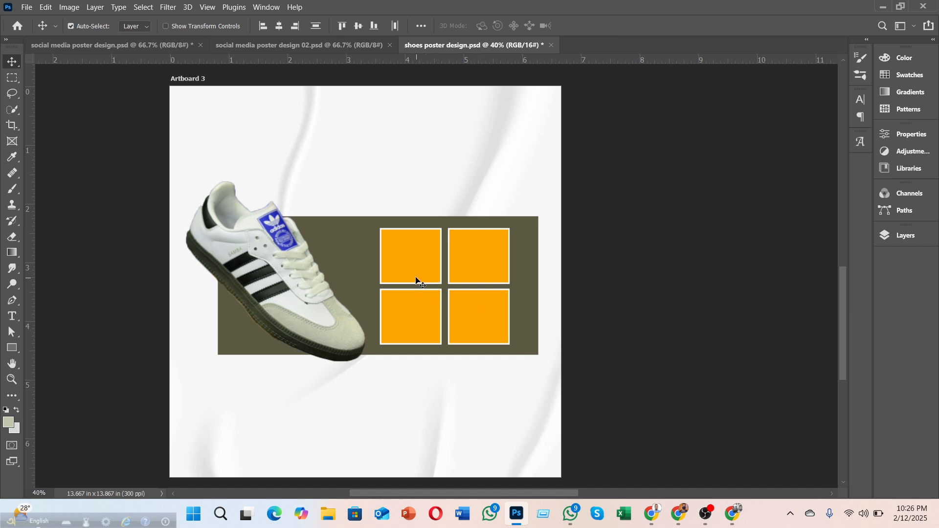
- Nudge all four orange boxes right so the grid sits nearer the olive rectangle's right edge
key("Right")
key("Right")
key("Right")
key("Right")
key("Right")
key("Right")
key("Right")
key("Right")
key("Right")
key("Right")
key("Right")
key("Right")
key("Right")
key("Right")
key("Right")
key("Right")
key("Right")
key("Right")
key("Right")
key("Right")
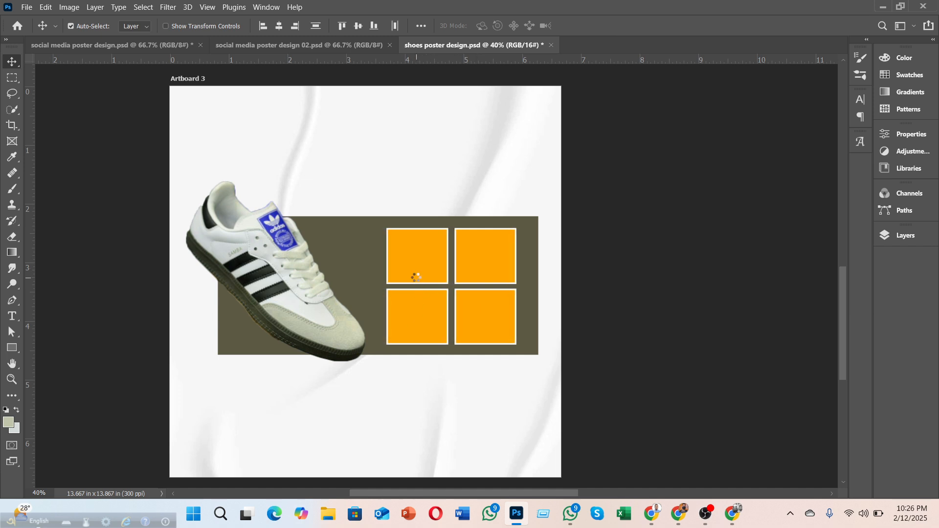
key("Right")
key("Right")
key("Right")
key("Right")
key("Right")
key("Right")
key("Right")
key("Right")
key("Right")
key("Right")
key("Right")
key("Right")
key("Right")
key("Right")
key("Right")
key("Right")
key("Right")
key("Right")
key("Right")
key("Right")
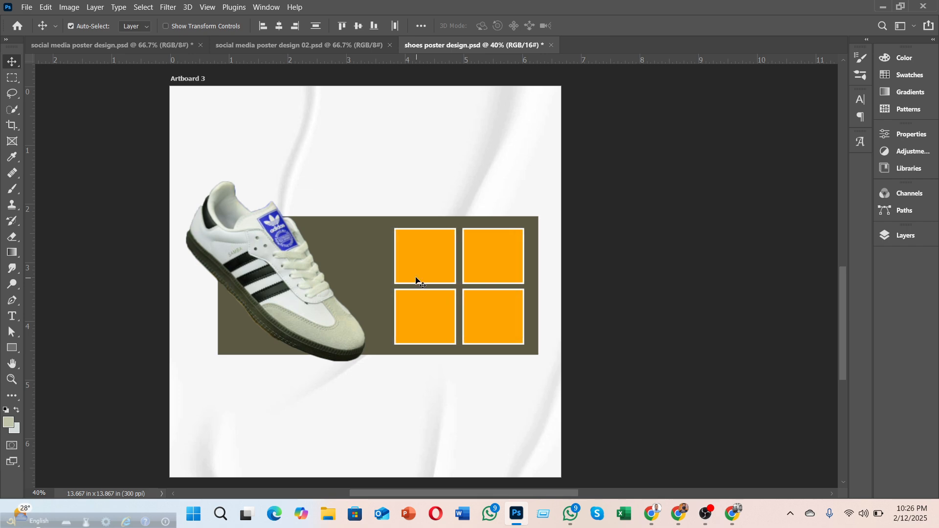
key("Left")
key("Left")
key("Left")
key("Left")
key("Left")
key("Left")
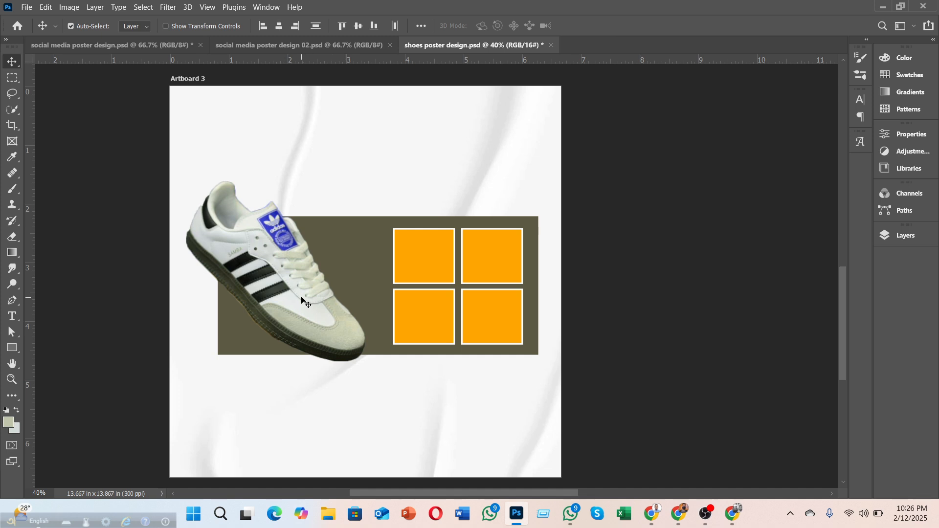
- Shift the shoe slightly right toward the orange boxes and deselect it
left_click_drag(301, 297, 309, 298)
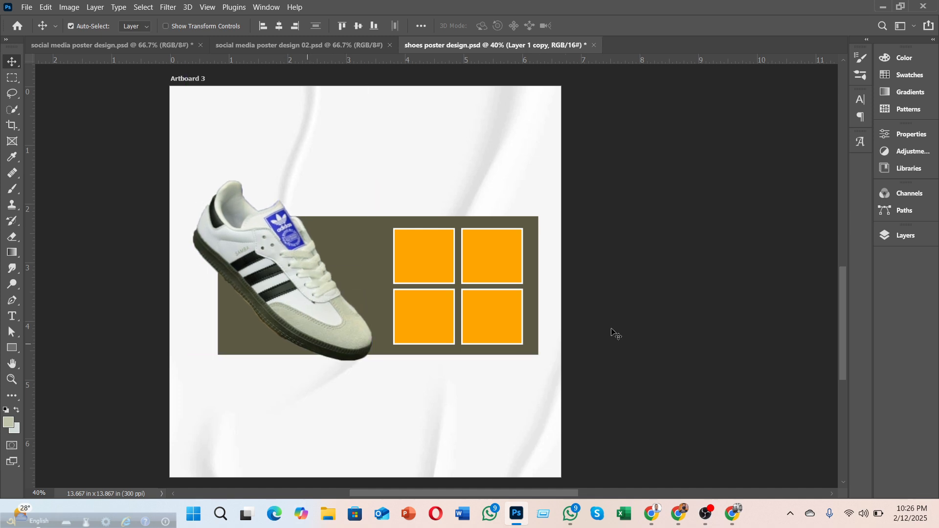
left_click_drag(613, 328, 666, 297)
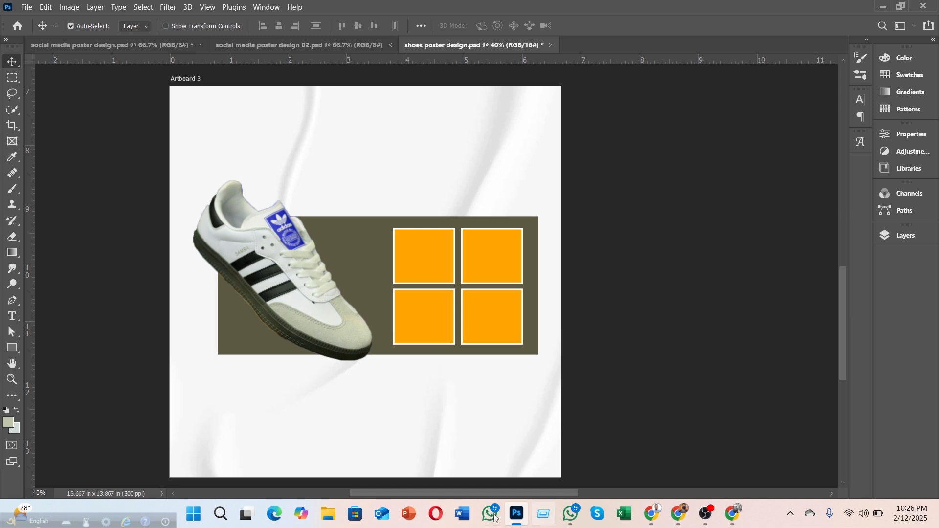
- Switch to File Explorer and look through the Downloads folder for the two photos of a hand-held Adidas shoe
left_click(318, 512)
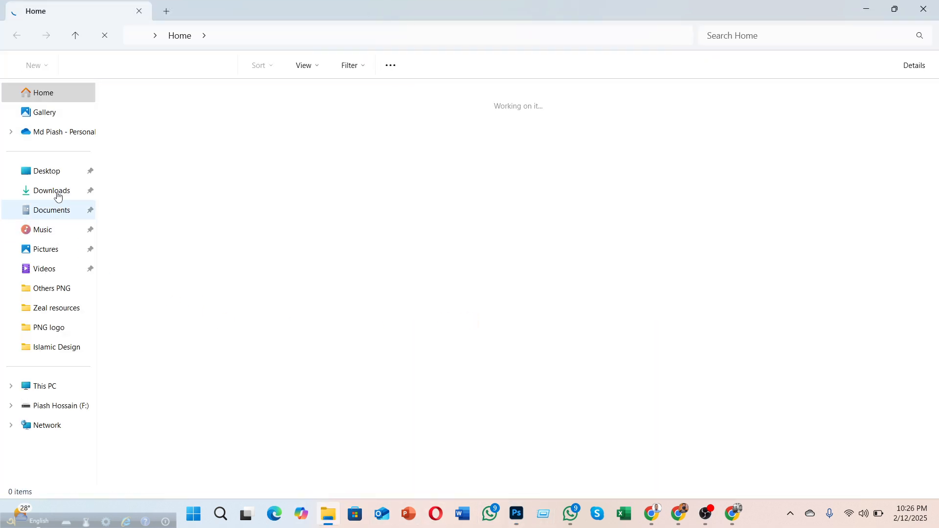
left_click(58, 197)
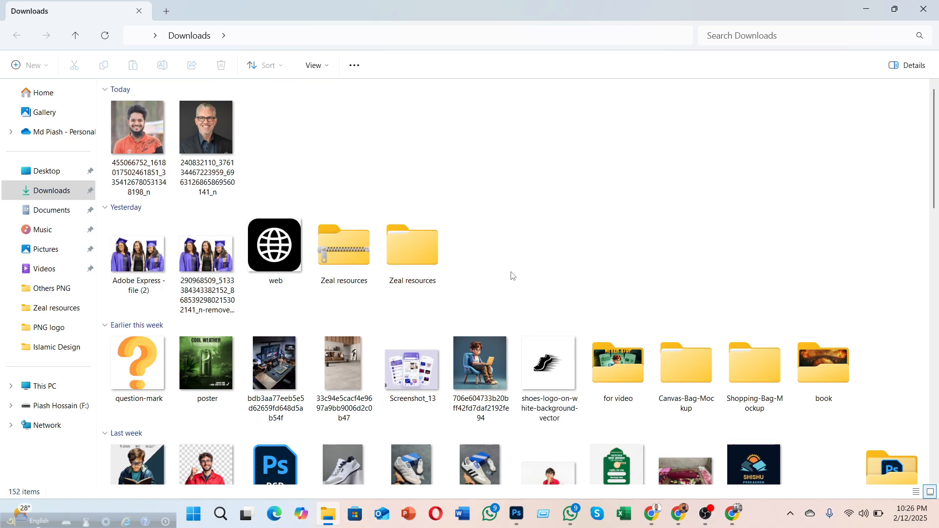
scroll(512, 275, "down", 10)
scroll(477, 279, "up", 5)
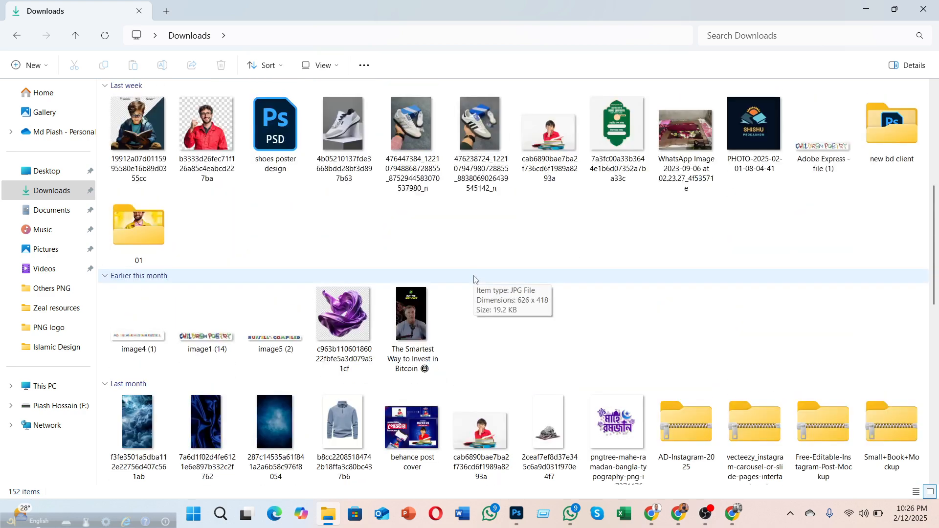
scroll(475, 280, "up", 6)
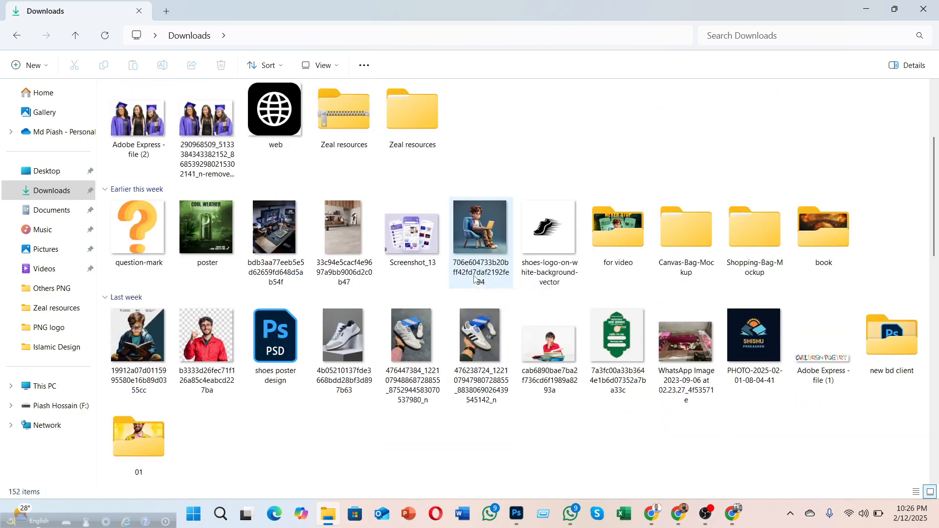
scroll(474, 280, "down", 10)
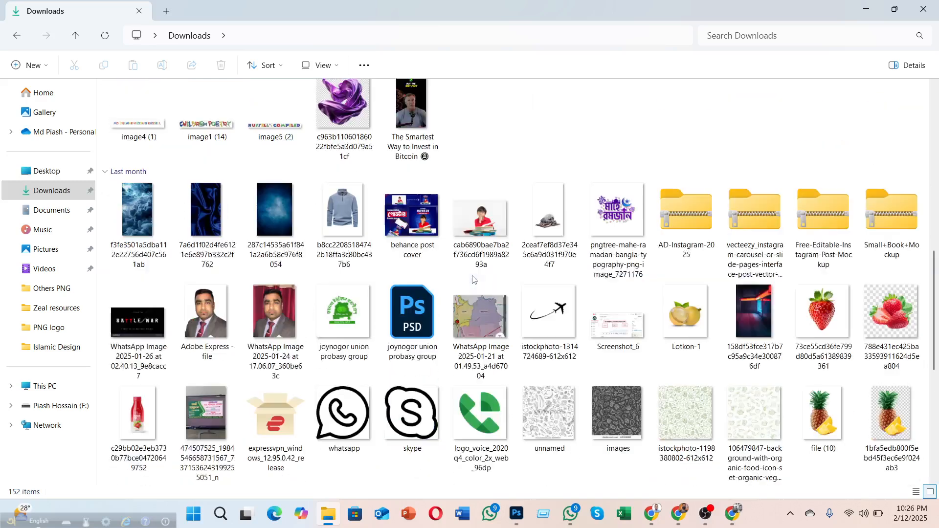
scroll(474, 280, "down", 5)
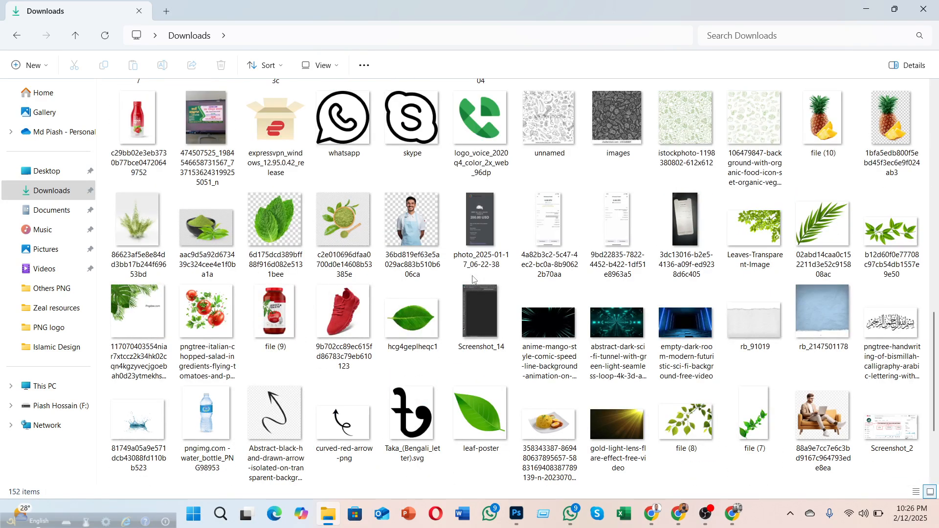
scroll(474, 280, "up", 4)
scroll(689, 307, "up", 3)
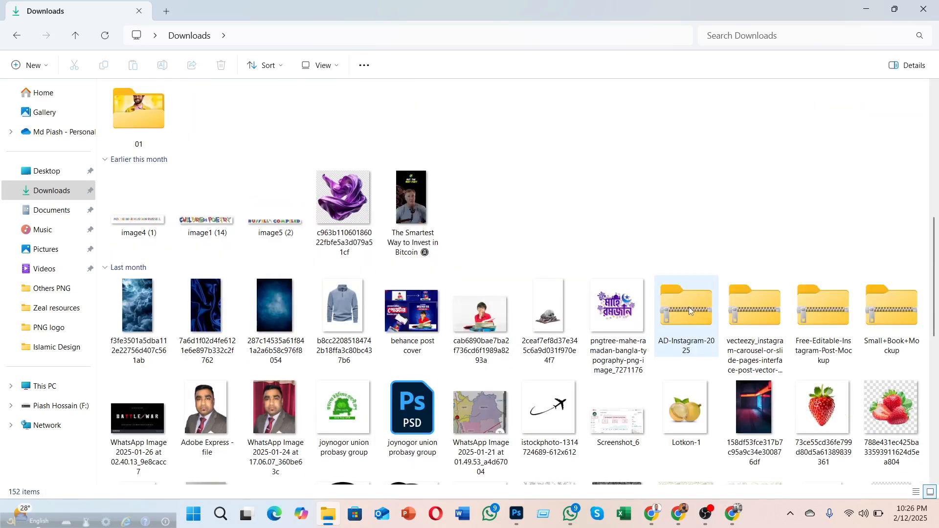
scroll(519, 301, "up", 4)
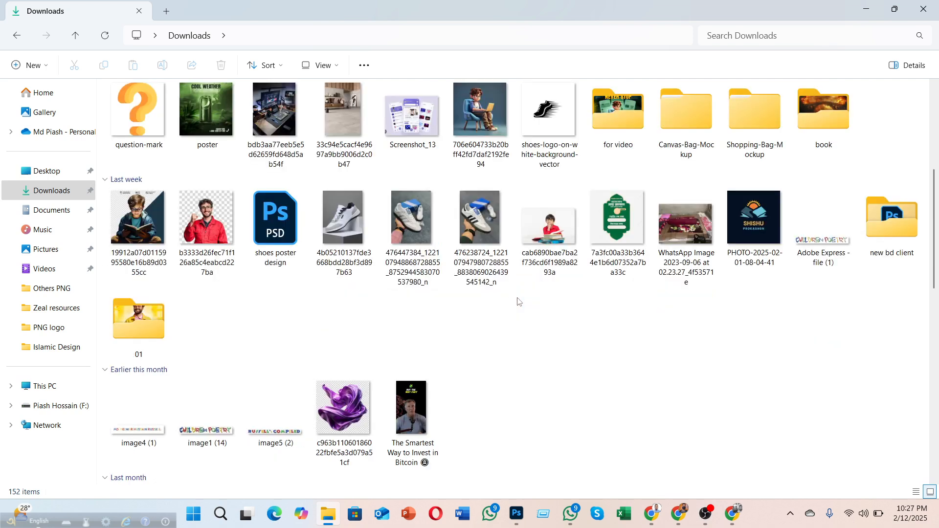
scroll(935, 201, "up", 1)
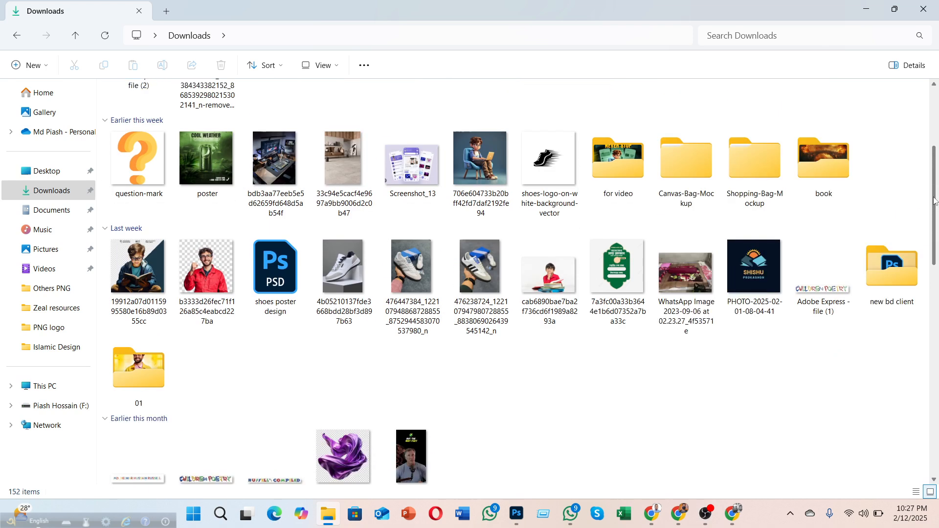
scroll(934, 200, "up", 1)
scroll(929, 216, "down", 2)
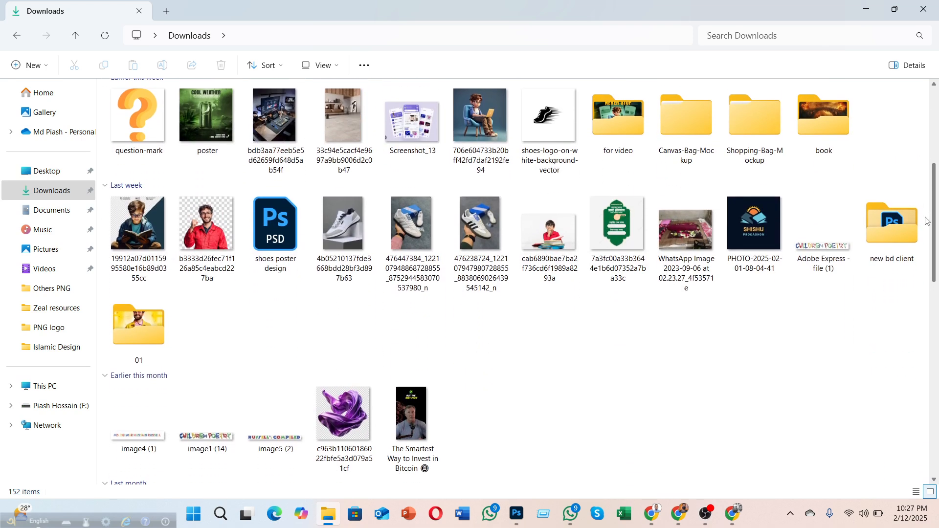
- Select both hand-held shoe photos in Downloads and place them into the shoes poster design document in Photoshop
left_click(479, 274)
left_click(419, 235)
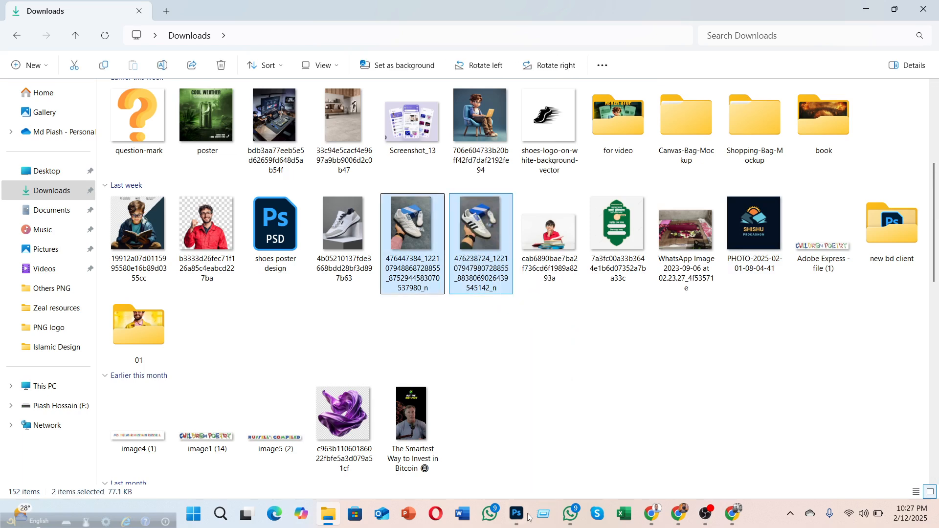
left_click_drag(529, 517, 456, 286)
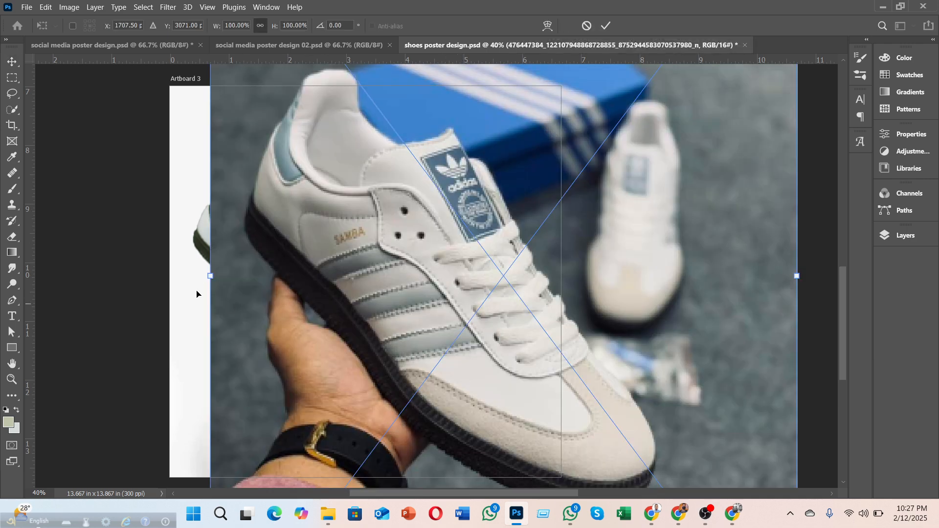
- Scale both placed shoe photos to about 11%, position them over the upper left and upper right orange boxes, and commit them
left_click_drag(207, 278, 733, 316)
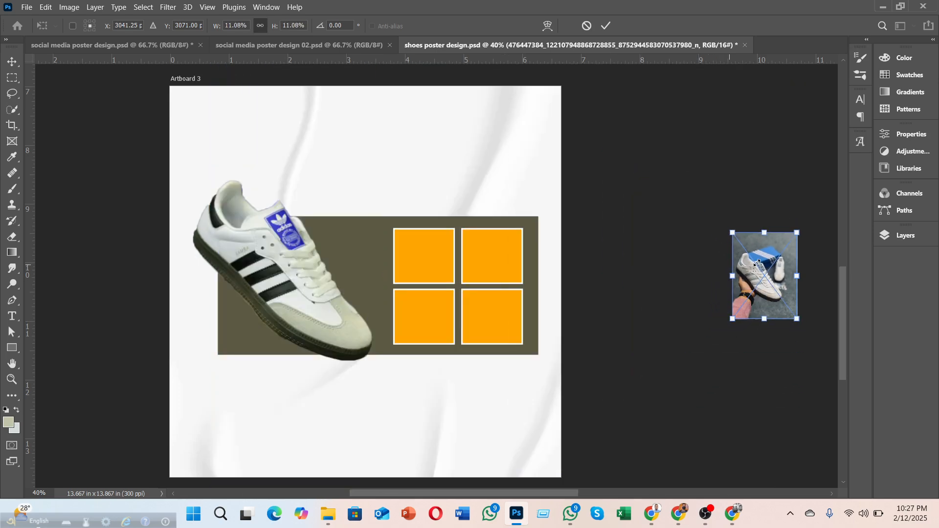
left_click_drag(768, 259, 430, 247)
left_click(607, 25)
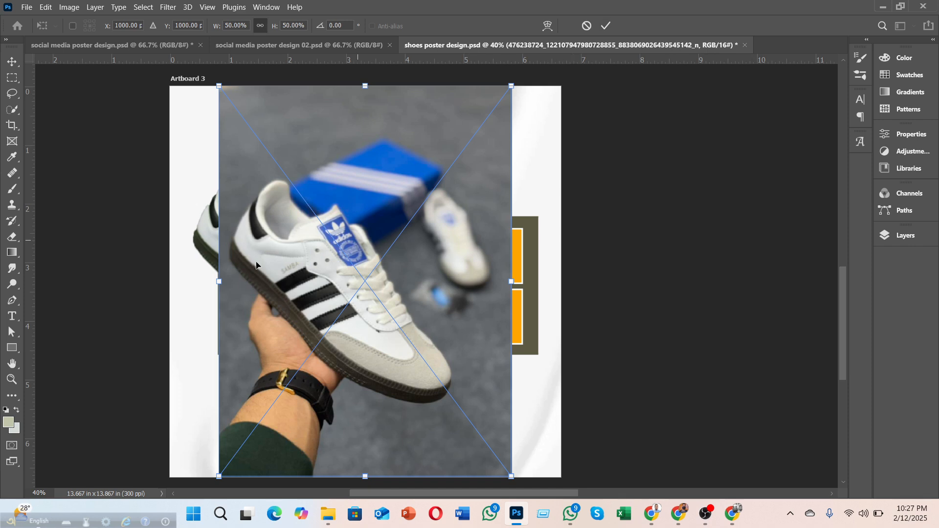
left_click_drag(219, 281, 459, 256)
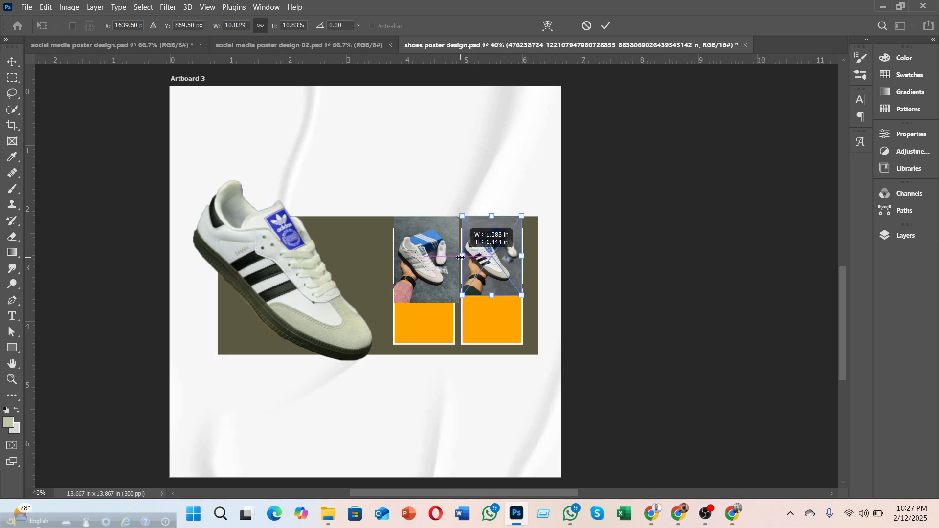
left_click(603, 27)
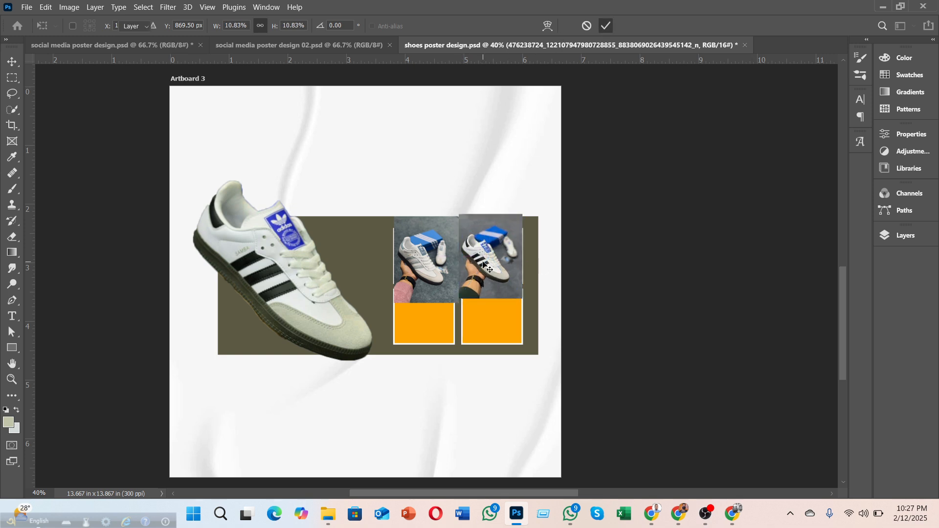
- Move the first photo layer directly above Rectangle 7 and the second above Rectangle 7 copy, clipping each to its box
left_click(904, 239)
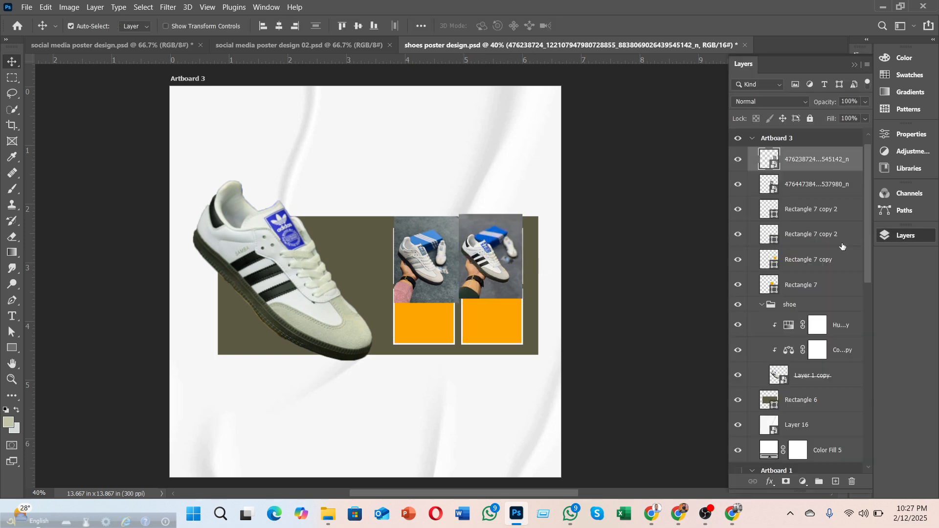
left_click(810, 189)
left_click(739, 185)
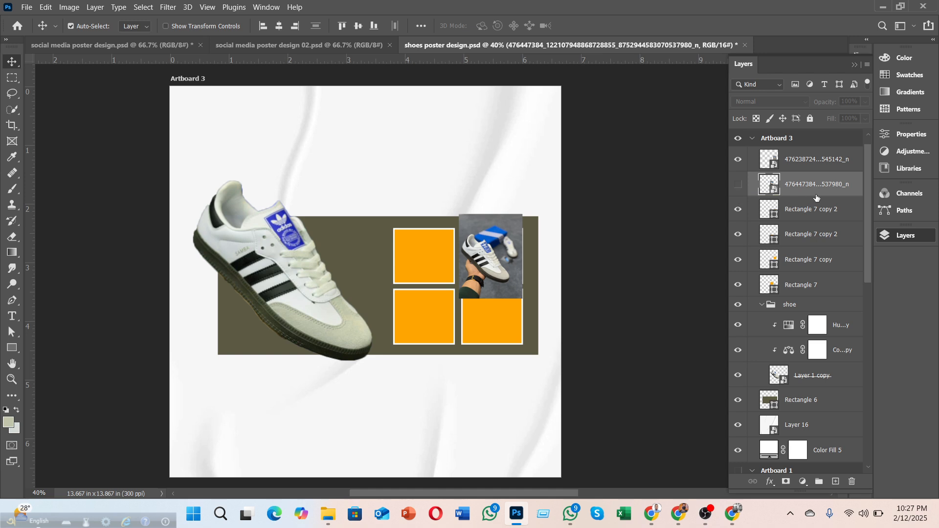
left_click_drag(815, 195, 812, 274)
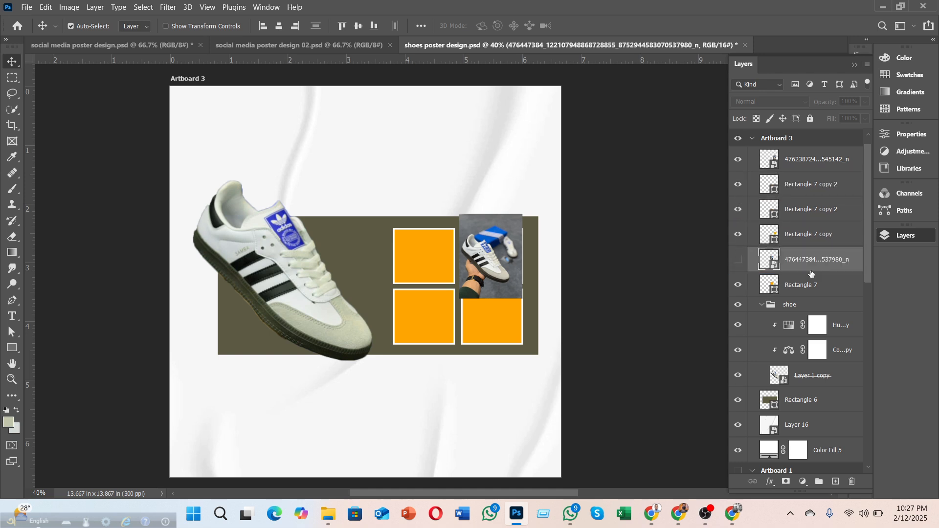
left_click(740, 260)
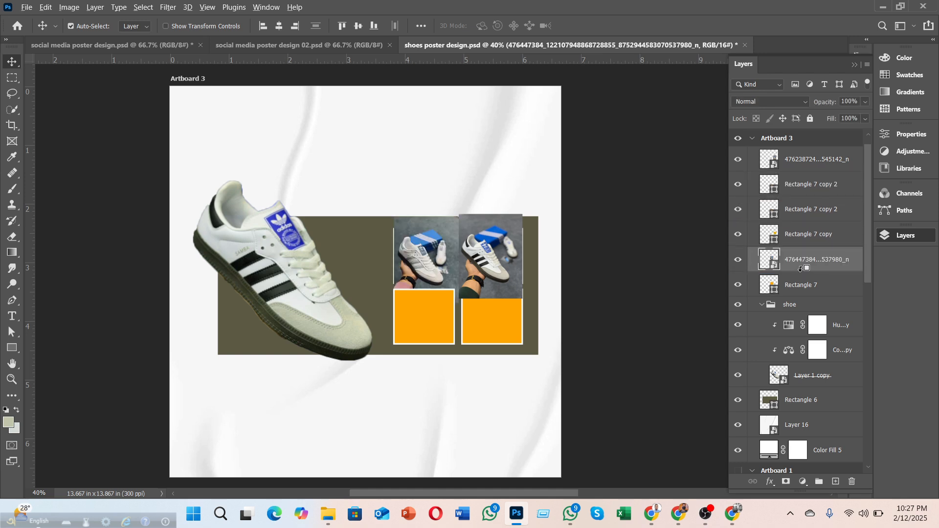
left_click(800, 270, "alt")
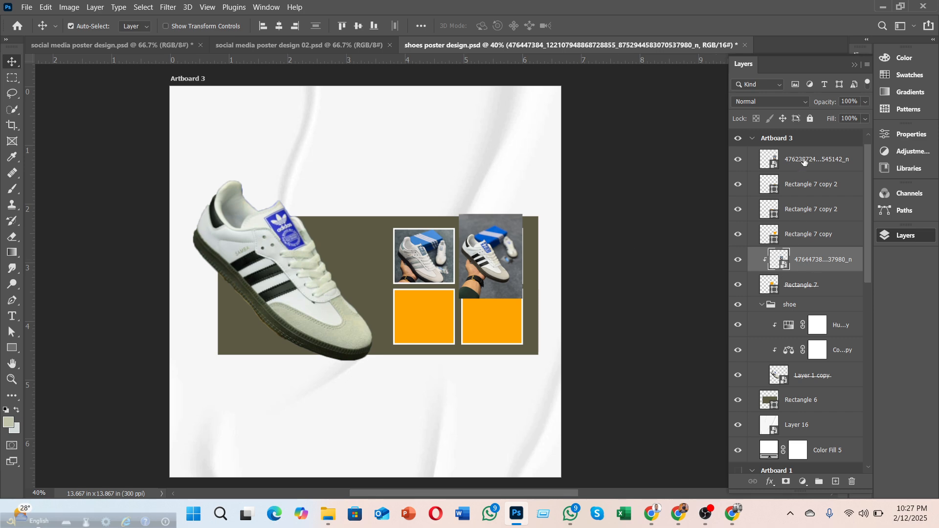
left_click_drag(805, 162, 805, 230)
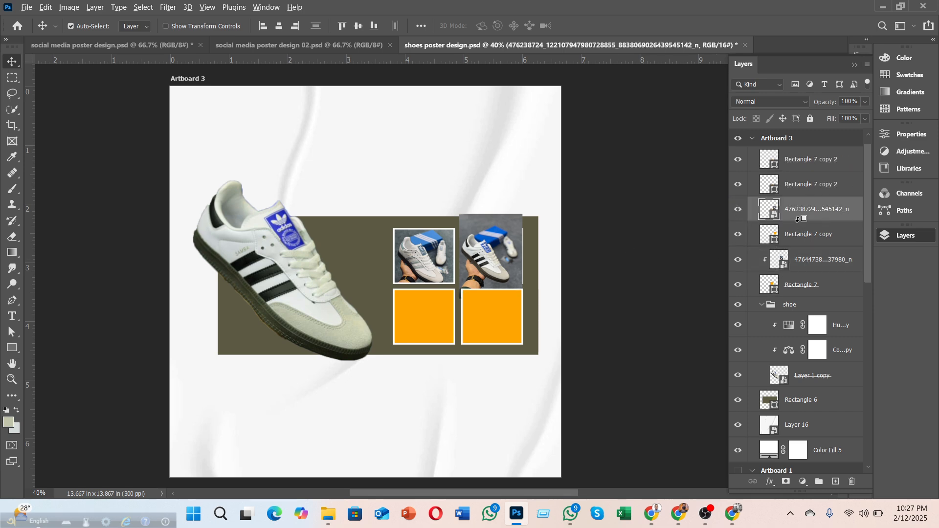
left_click(798, 219, "alt")
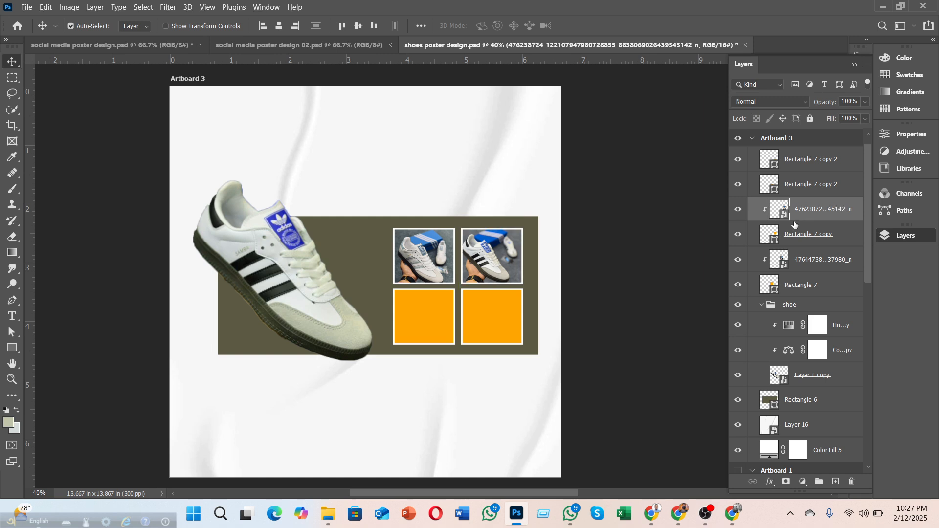
- Delete the two lower orange boxes, both named Rectangle 7 copy 2
left_click(804, 186)
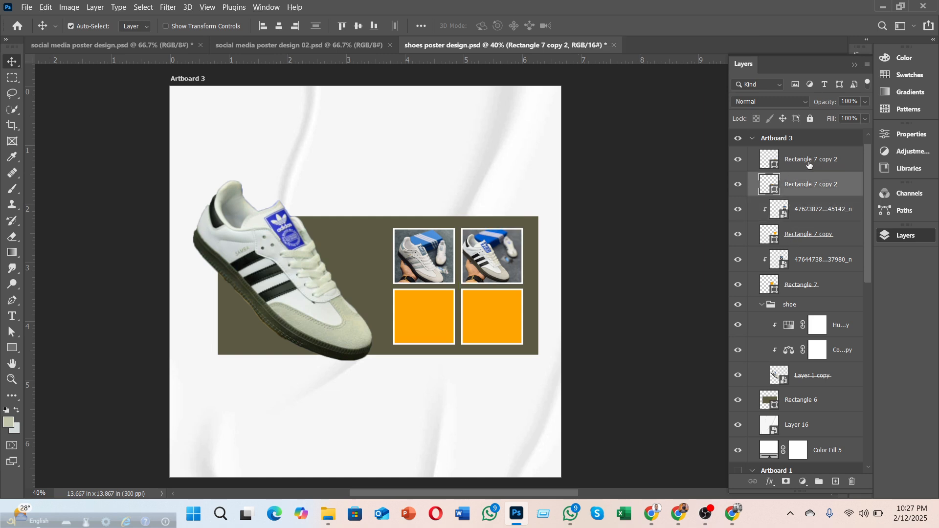
left_click(807, 166, "shift")
key("Delete")
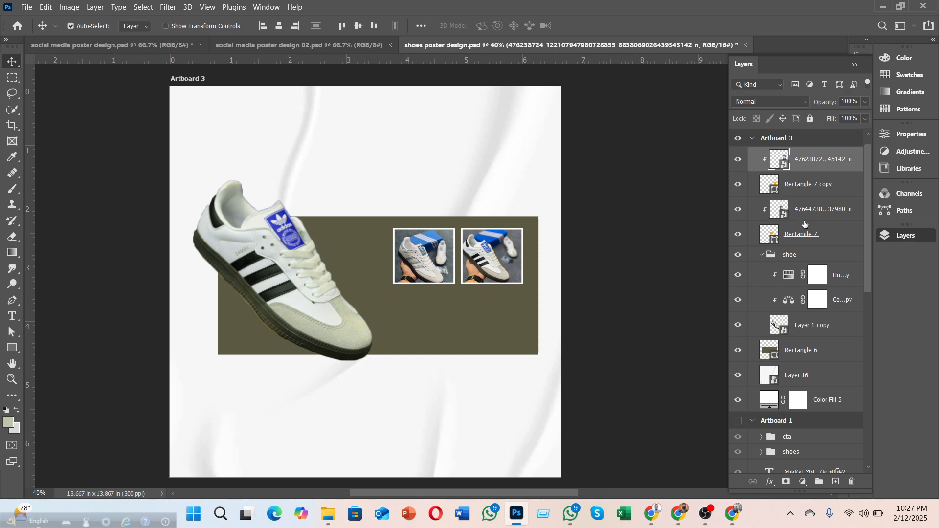
- Duplicate the two clipped photo boxes as a lower row and nudge it up until the row gap roughly matches the column gap
left_click(801, 235, "shift")
left_click_drag(471, 268, 471, 338)
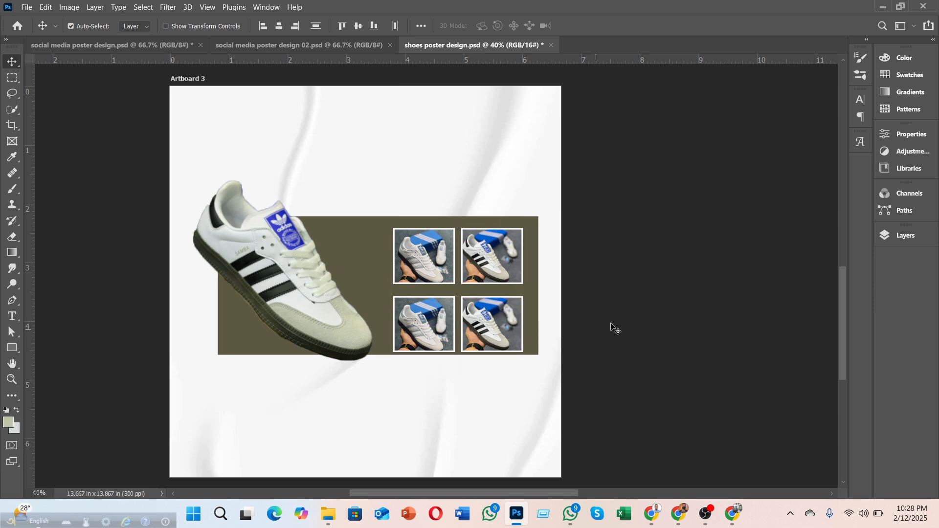
key("shift+Up")
key("shift+Up")
key("shift+Up")
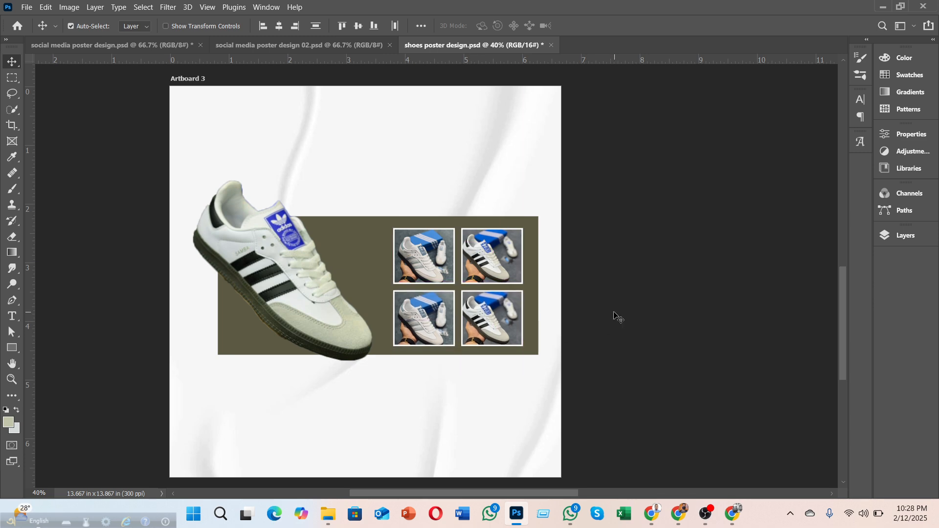
key("shift+Up")
key("Up")
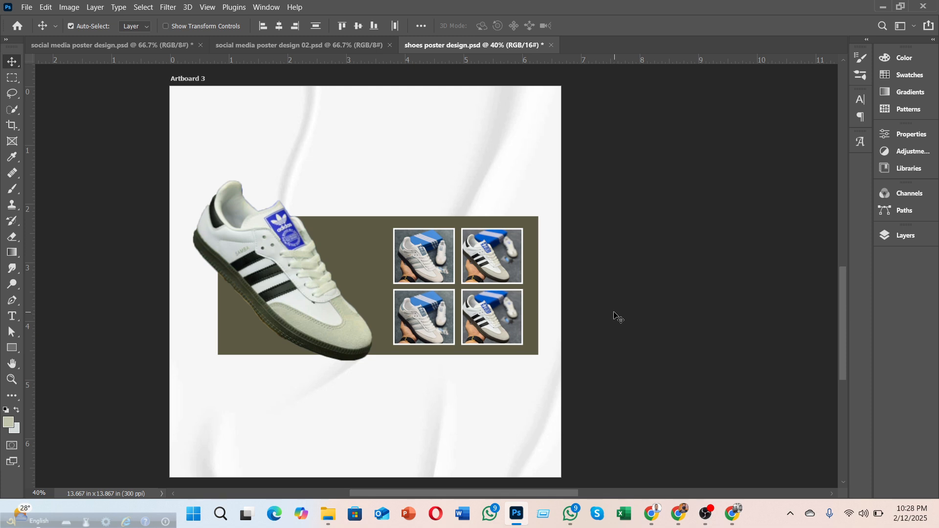
left_click(620, 292)
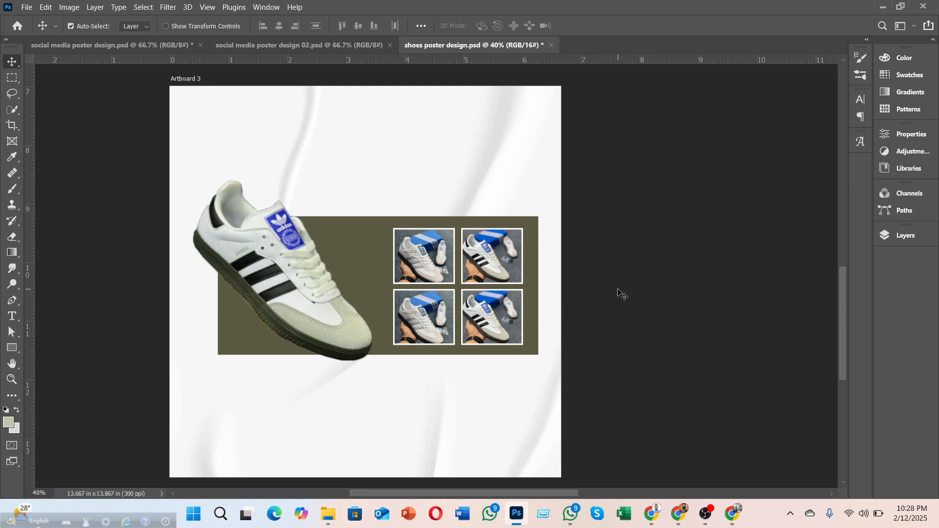
- Group all four picture boxes with their clipped photos and name the group "shoes"
left_click(904, 236)
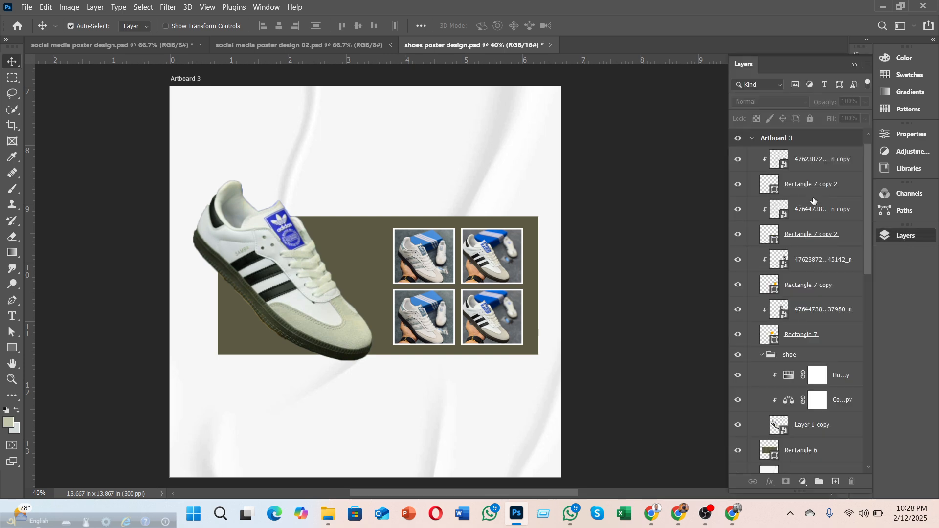
left_click(808, 334, "shift")
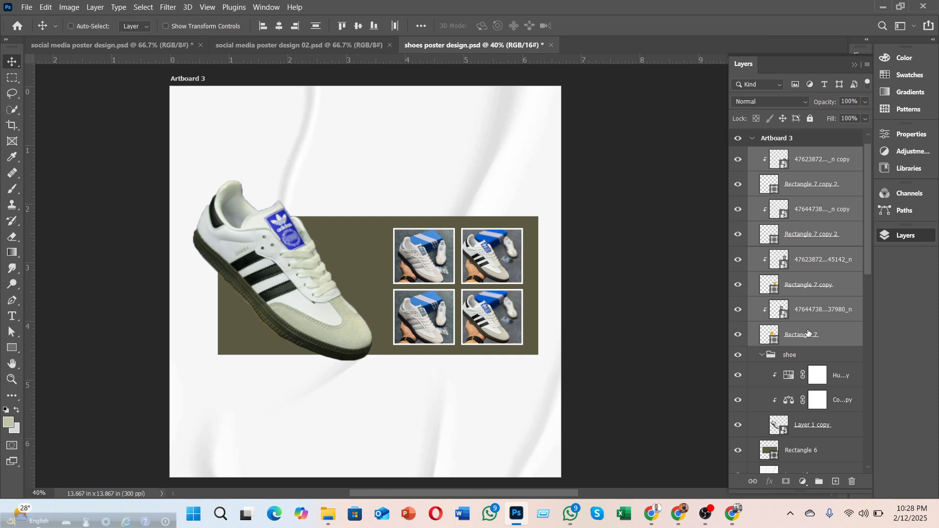
key("ctrl+g")
double_click(795, 153)
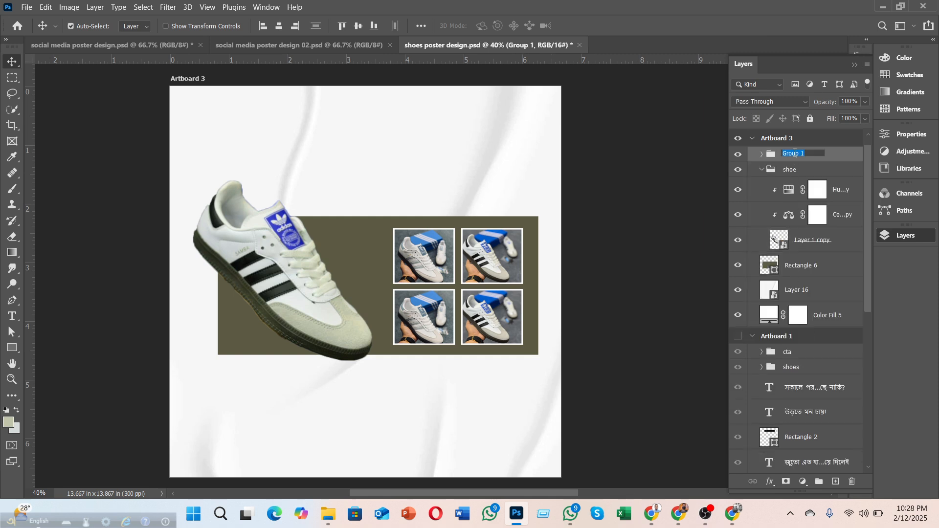
type("she")
key("BackSpace")
type("oes")
key("Return")
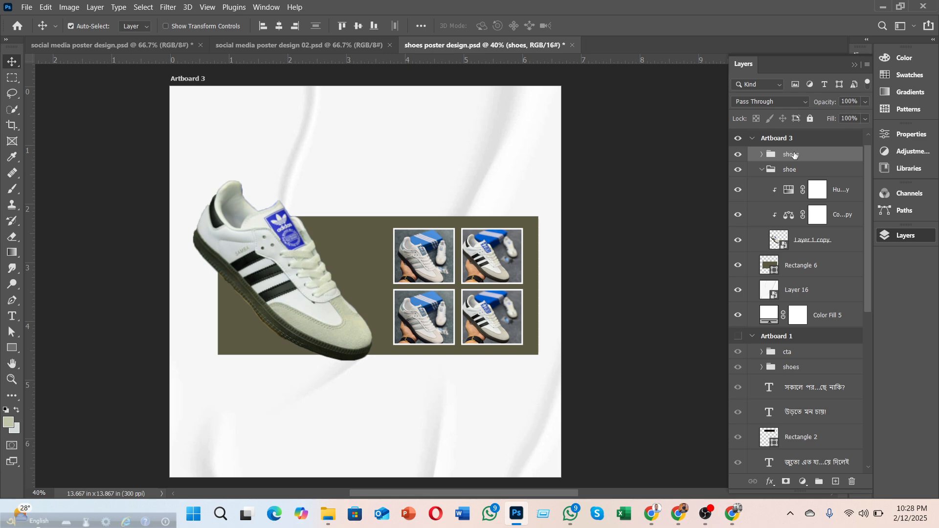
- Toggle the shoes group's visibility off and on to check its contents, and nudge the group slightly upward
left_click(743, 154)
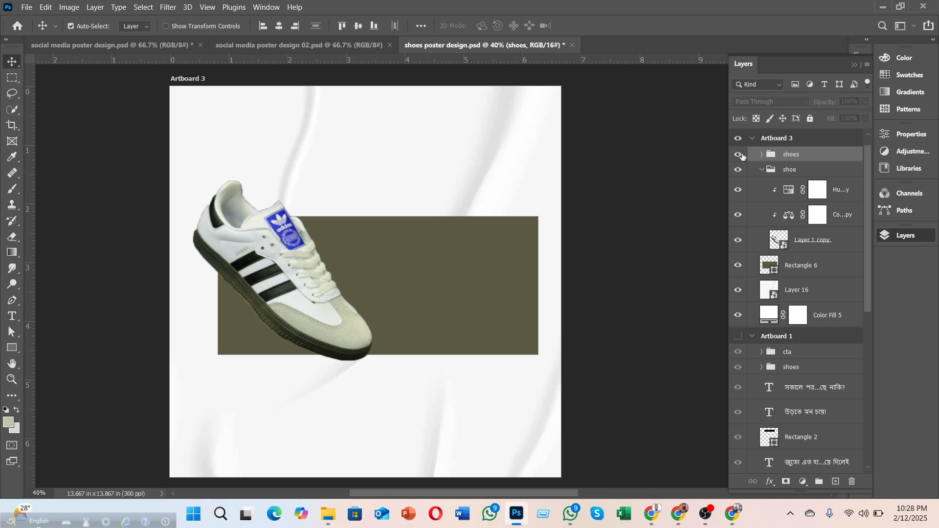
left_click(742, 154)
key("Right")
key("Right")
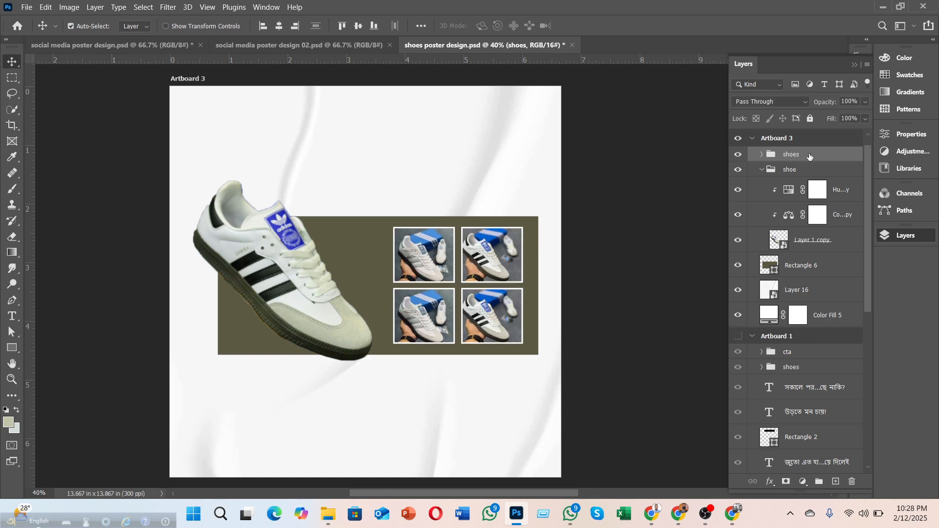
- Nudge the shoes group slightly up and to the right within the olive rectangle
key("Up")
key("Up")
key("Right")
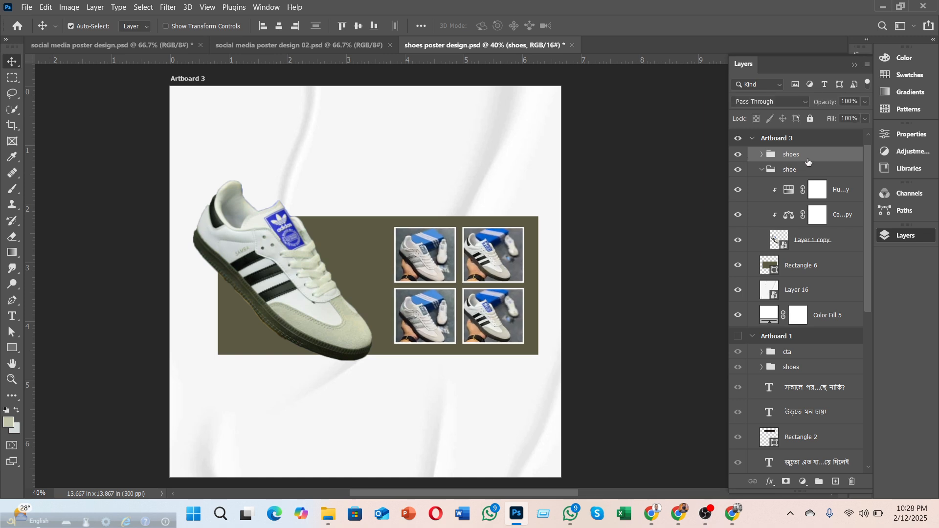
key("Right")
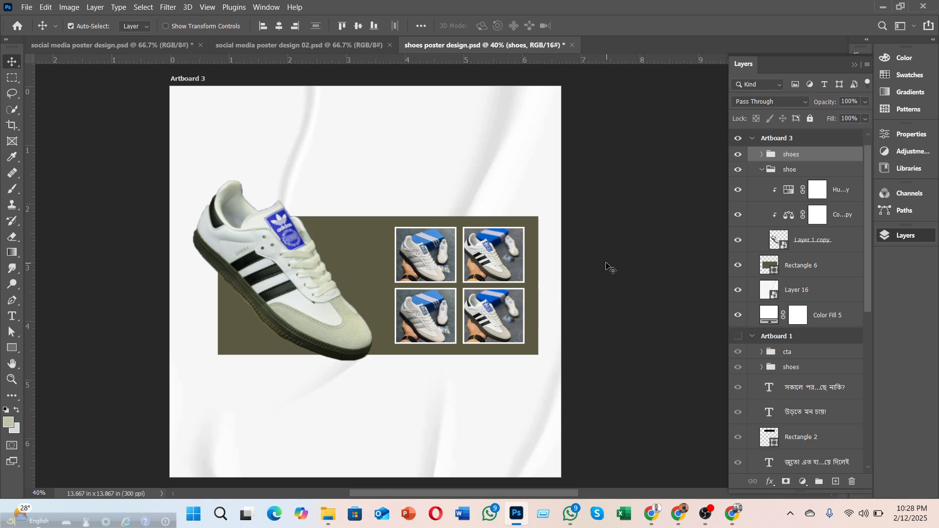
scroll(607, 267, "down", 2)
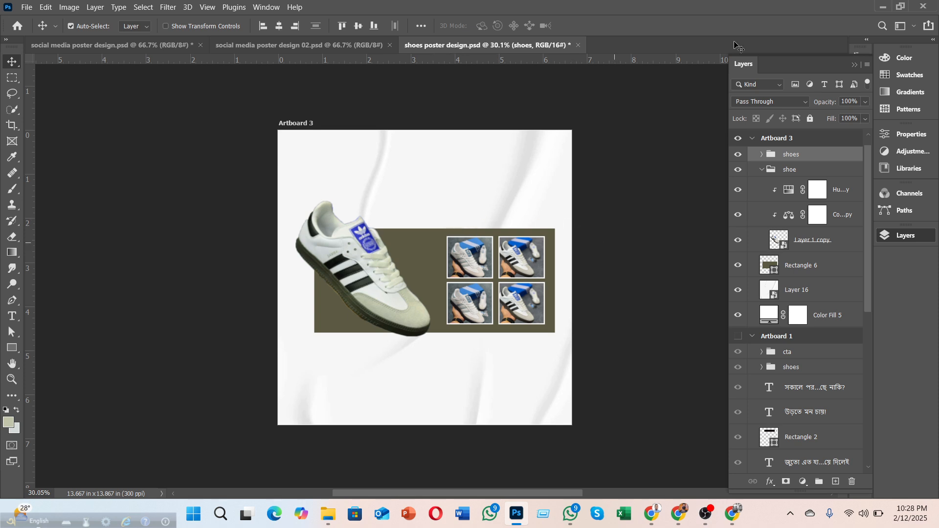
- Switch to ChatGPT in Chrome and open the earlier conversation "জুতো পোস্ট শিরোনাম"
left_click(882, 6)
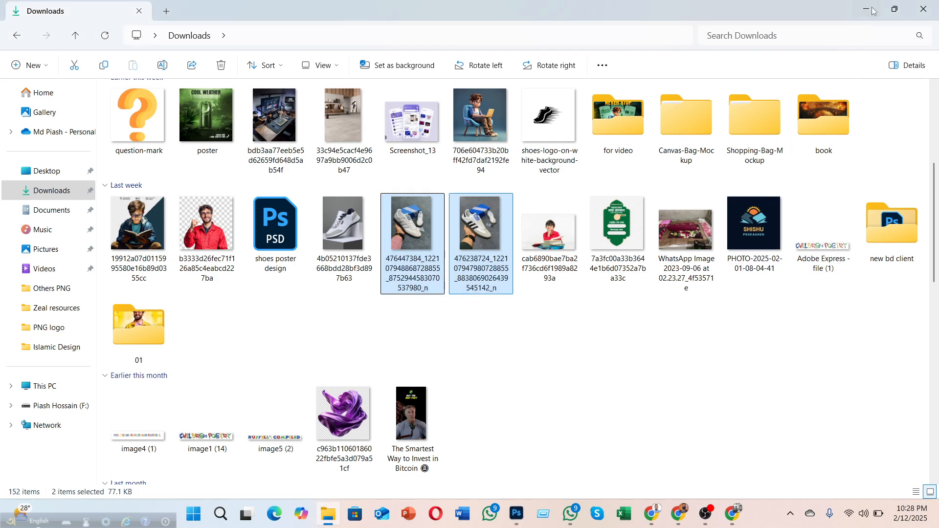
left_click(873, 7)
left_click(669, 512)
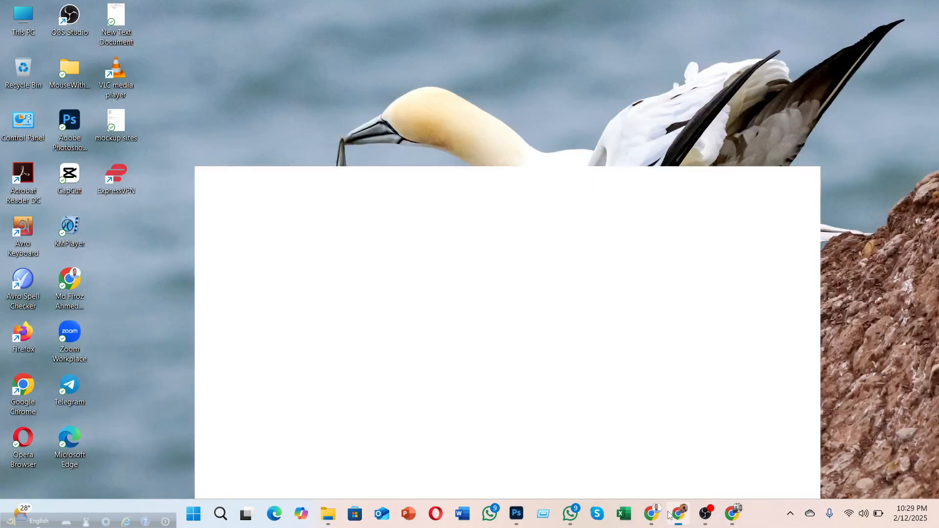
left_click(240, 5)
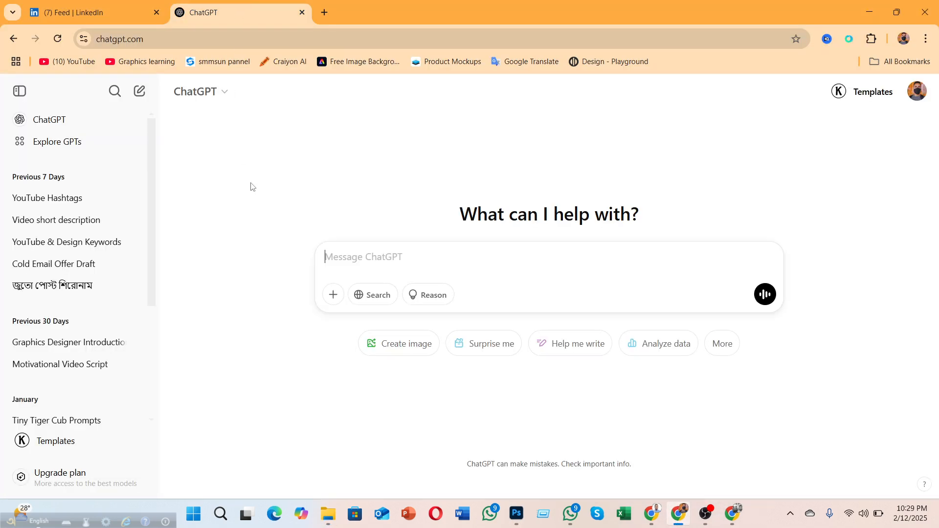
left_click(58, 288)
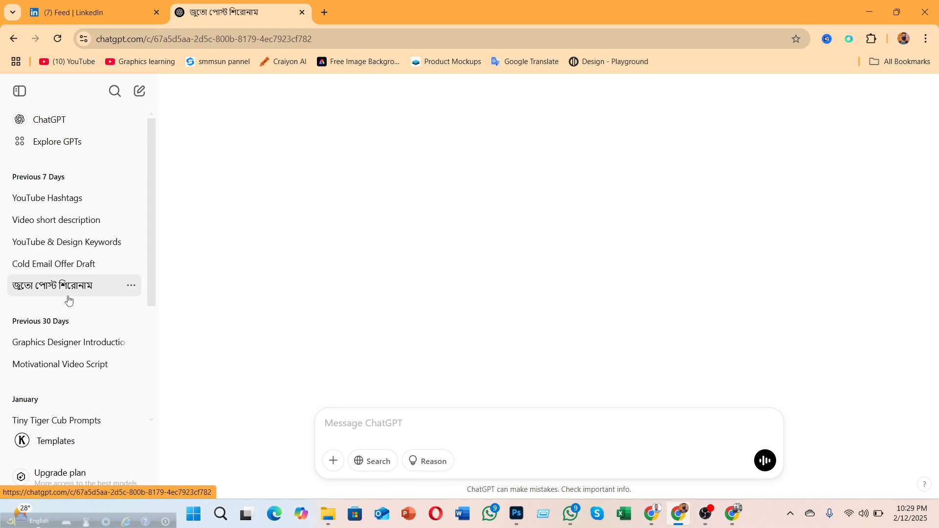
- Read through the conversation from its first prompt, examining the suggested Bengali titles and subtitles for the shoe poster
scroll(523, 289, "up", 5)
scroll(523, 289, "up", 15)
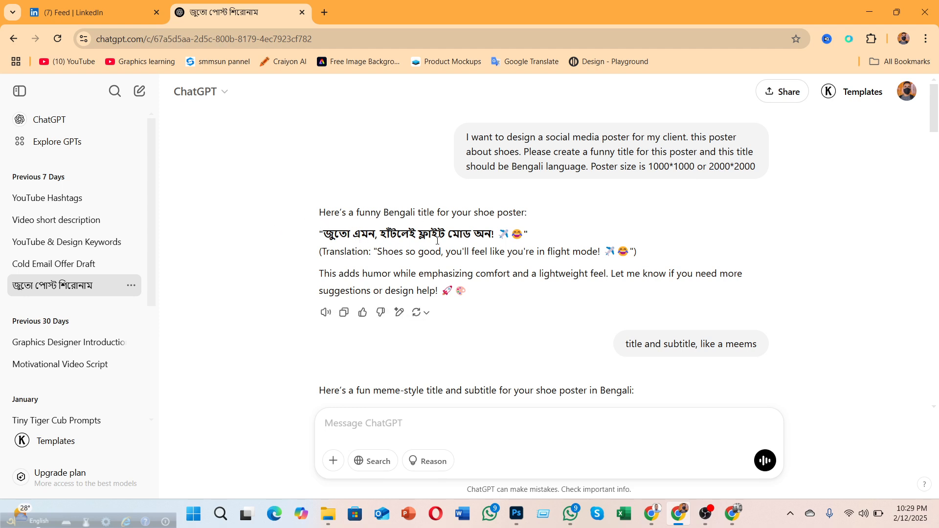
scroll(494, 241, "down", 5)
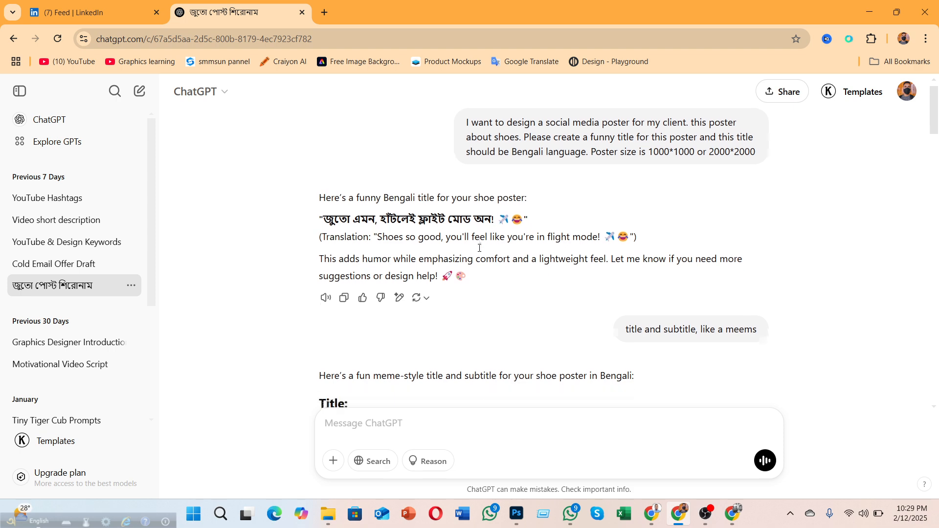
scroll(648, 289, "up", 4)
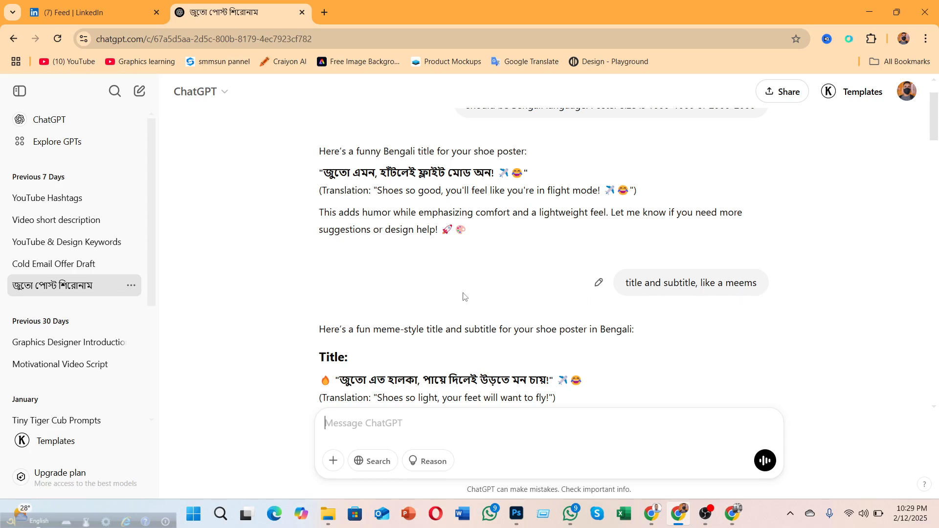
scroll(464, 297, "down", 3)
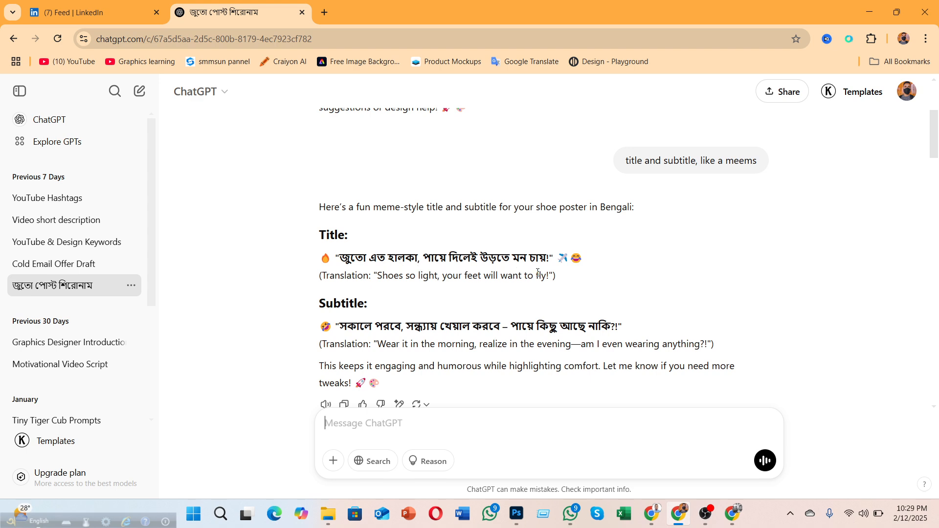
scroll(366, 301, "down", 1)
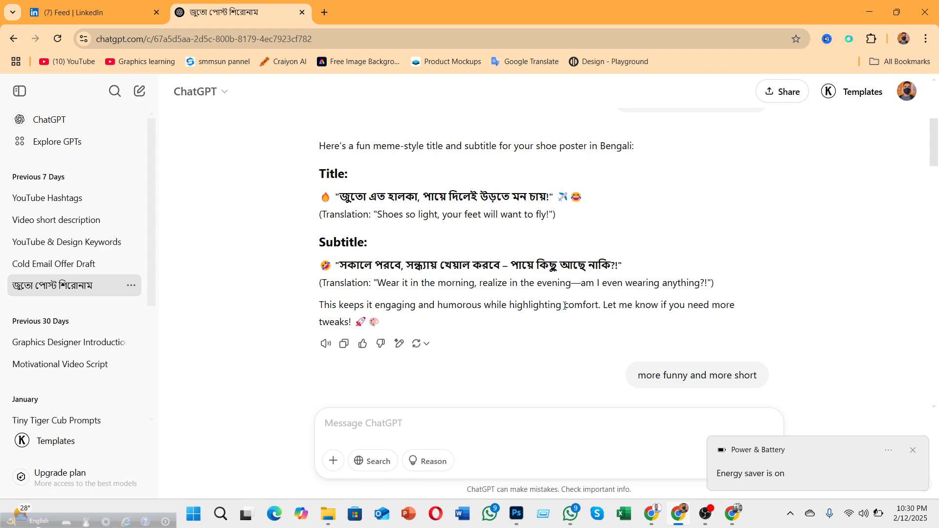
scroll(532, 255, "down", 5)
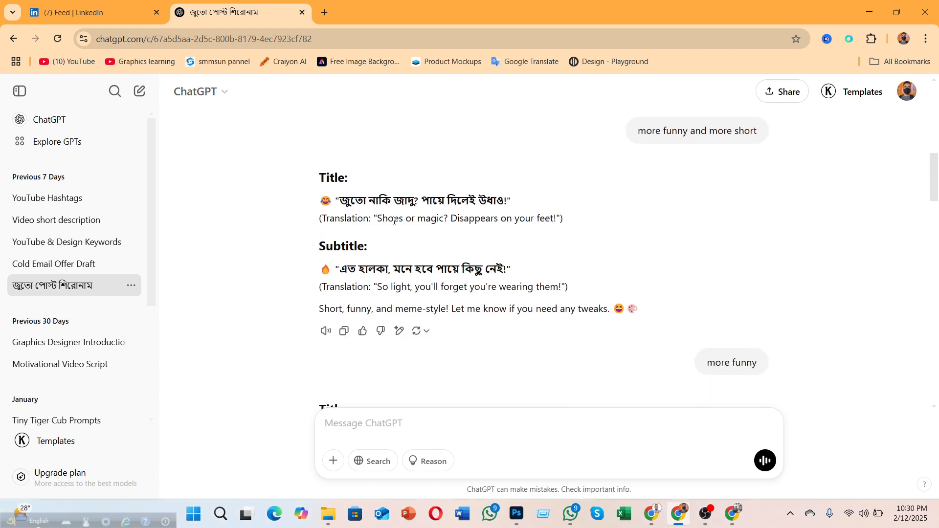
scroll(504, 215, "down", 5)
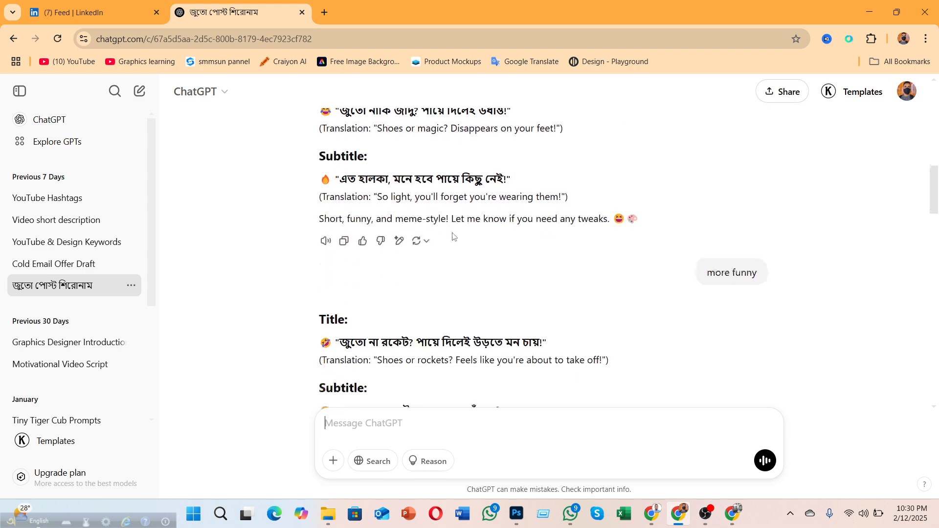
scroll(610, 234, "down", 1)
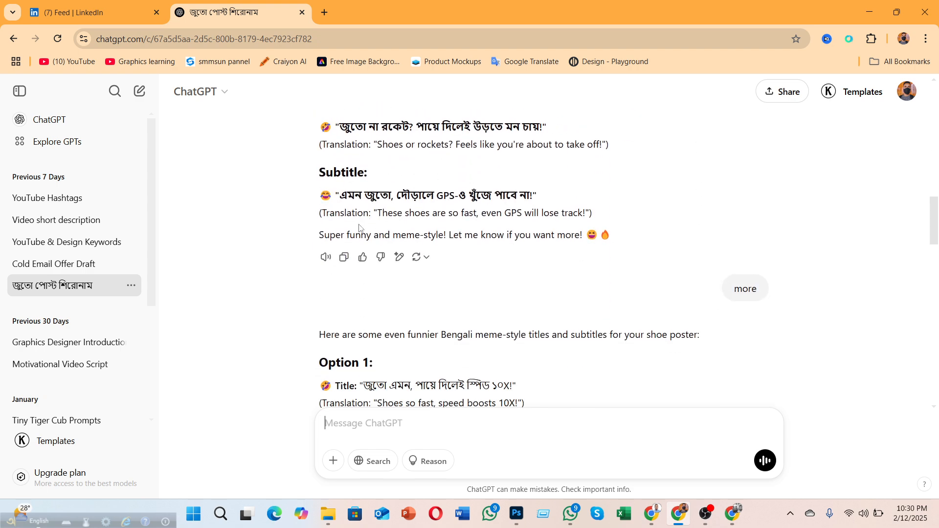
scroll(360, 227, "down", 2)
scroll(363, 265, "up", 3)
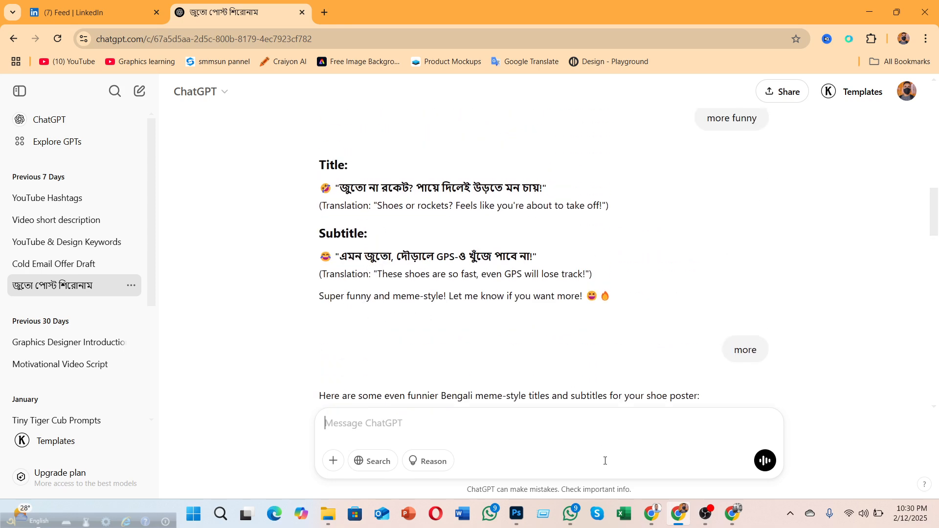
- Switch back to Photoshop and make Artboard 1 visible to view its headline text above Artboard 3
mouse_move(571, 523)
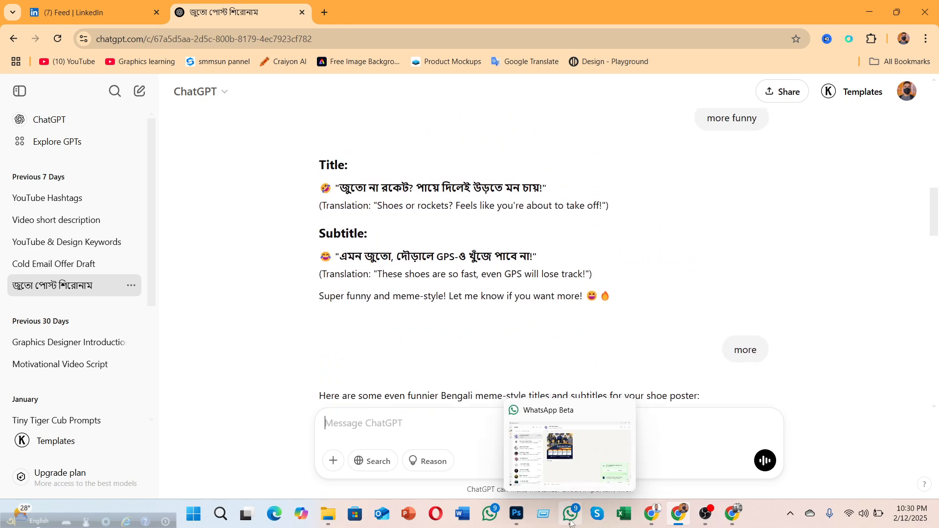
left_click(517, 513)
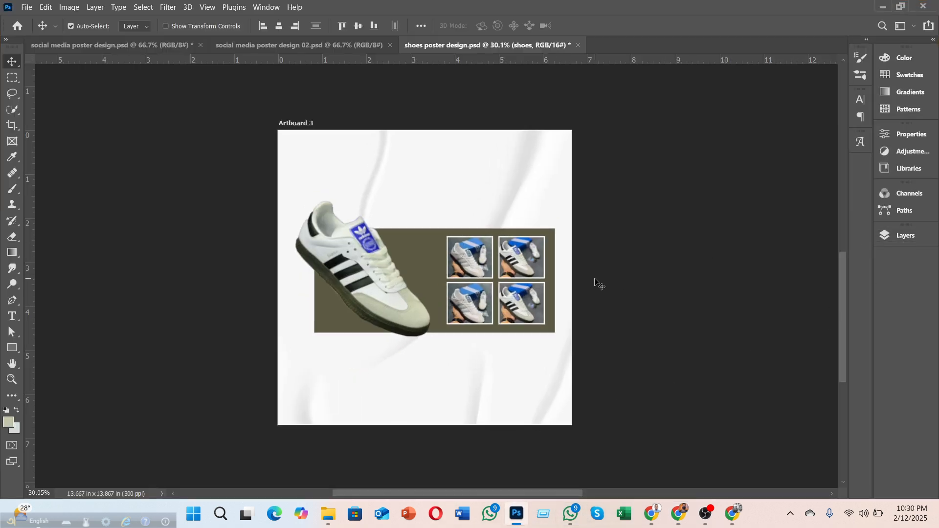
scroll(595, 280, "down", 1)
left_click(905, 238)
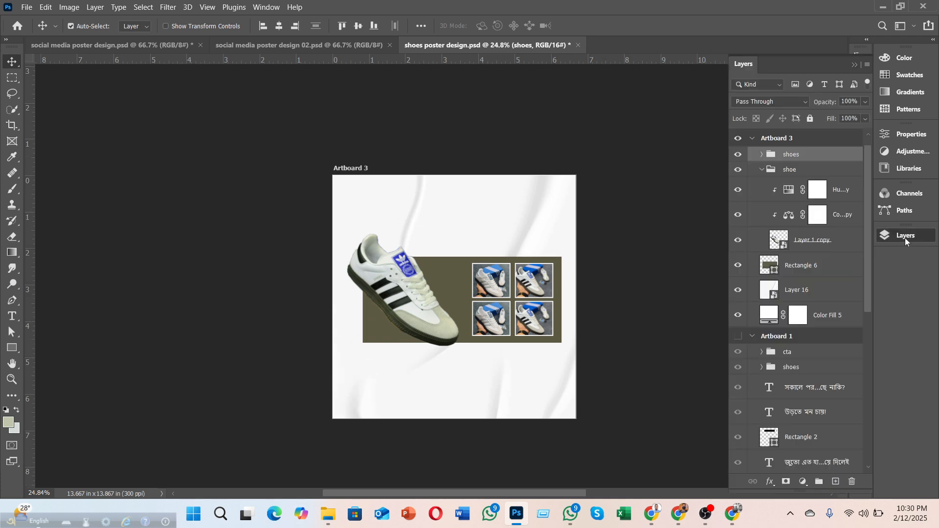
left_click(738, 336)
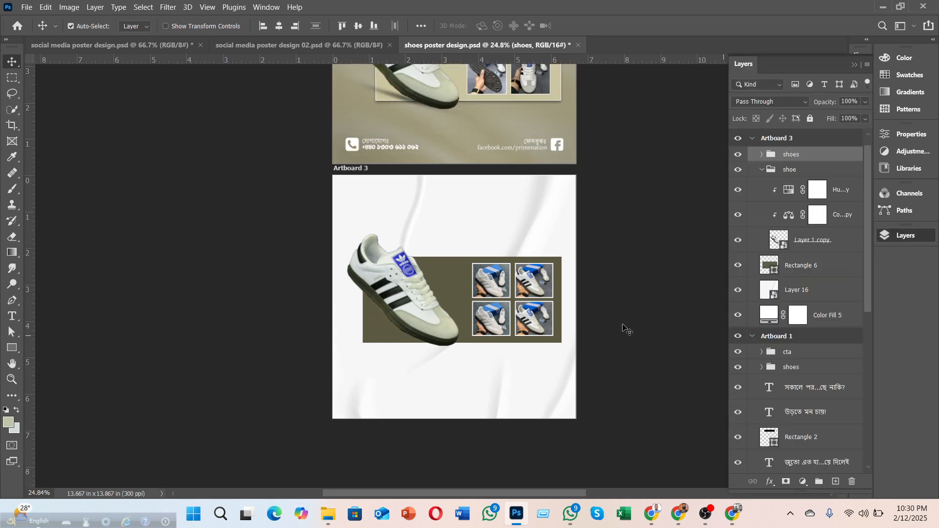
scroll(620, 322, "down", 2)
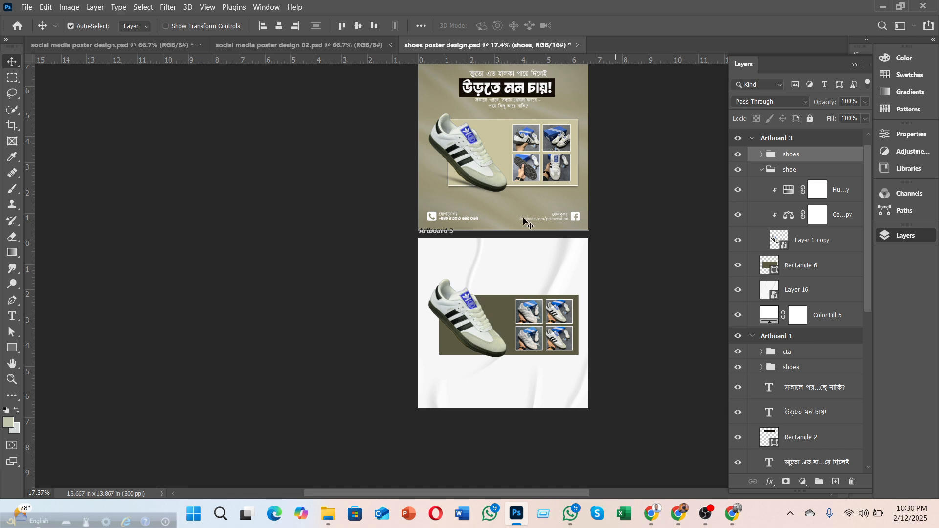
scroll(523, 193, "up", 1)
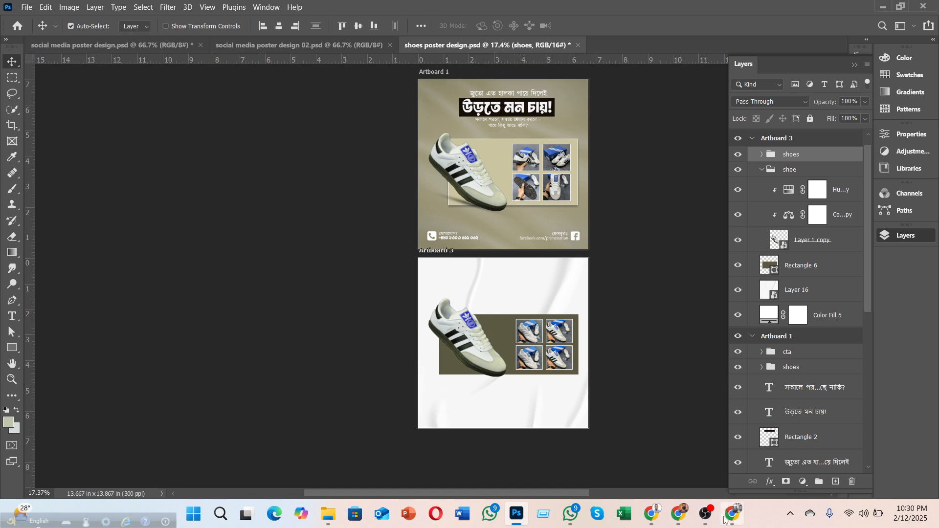
- Return to the ChatGPT conversation and find the title and subtitle suggestion used on the Artboard 1 poster
left_click(678, 516)
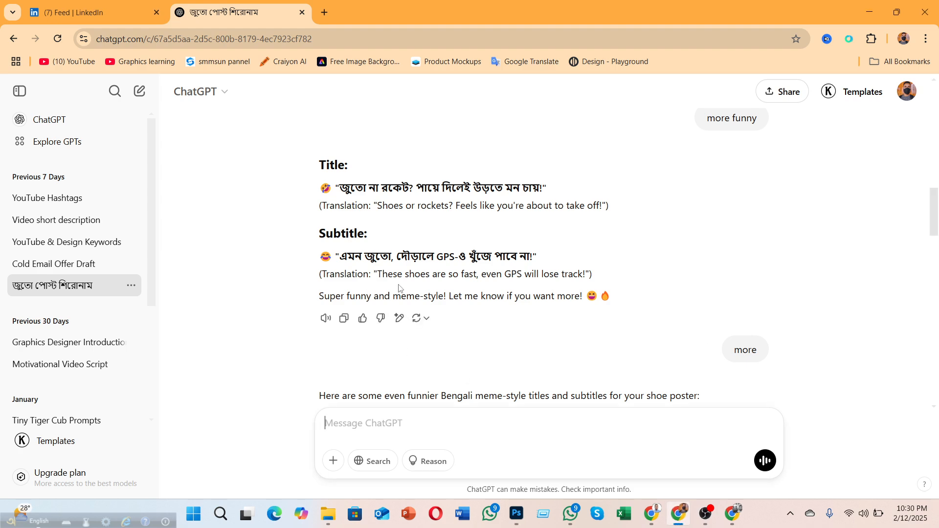
scroll(399, 289, "up", 3)
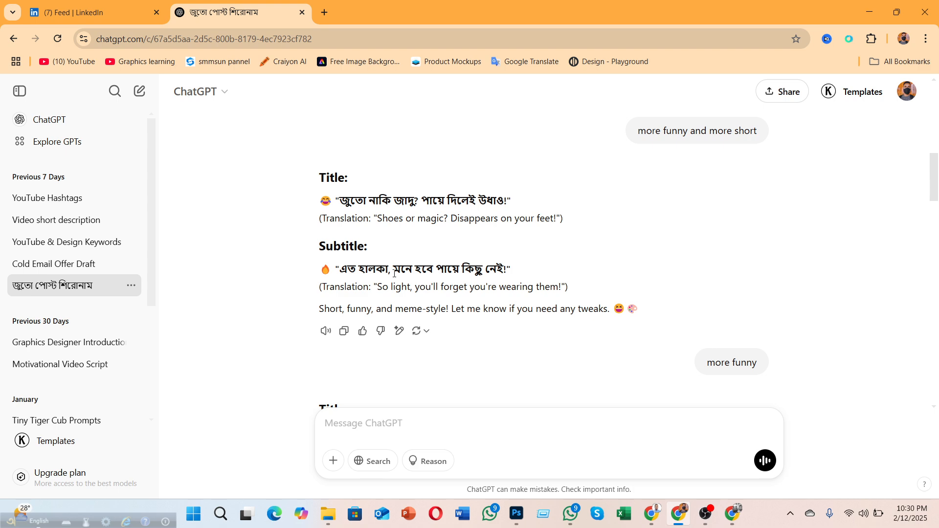
scroll(489, 282, "up", 6)
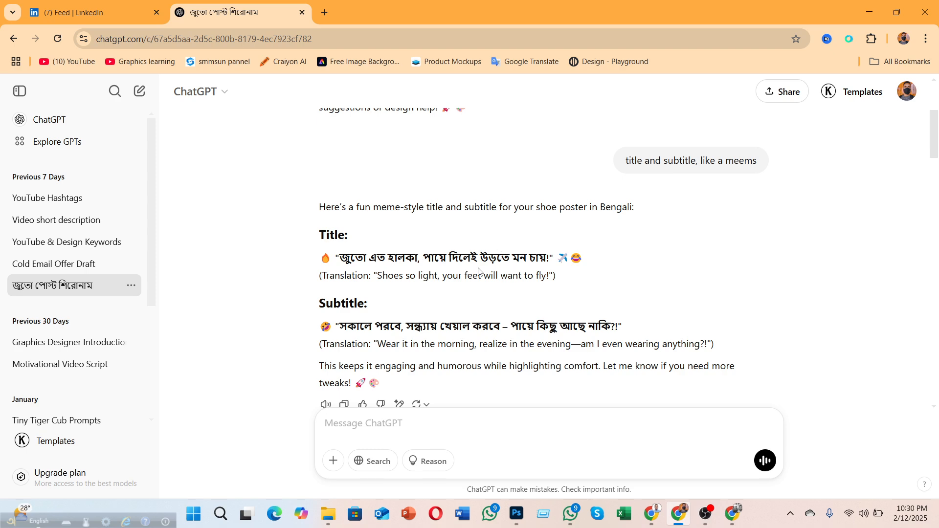
- Switch to Photoshop, collapse Artboard 1's layers and make Artboard 2 visible to view its poster text beside Artboard 1
left_click(870, 12)
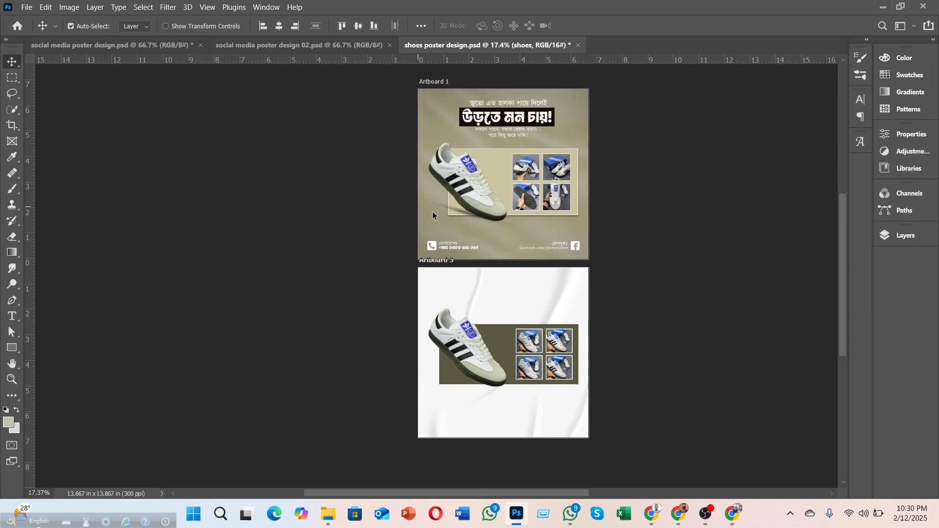
left_click(902, 236)
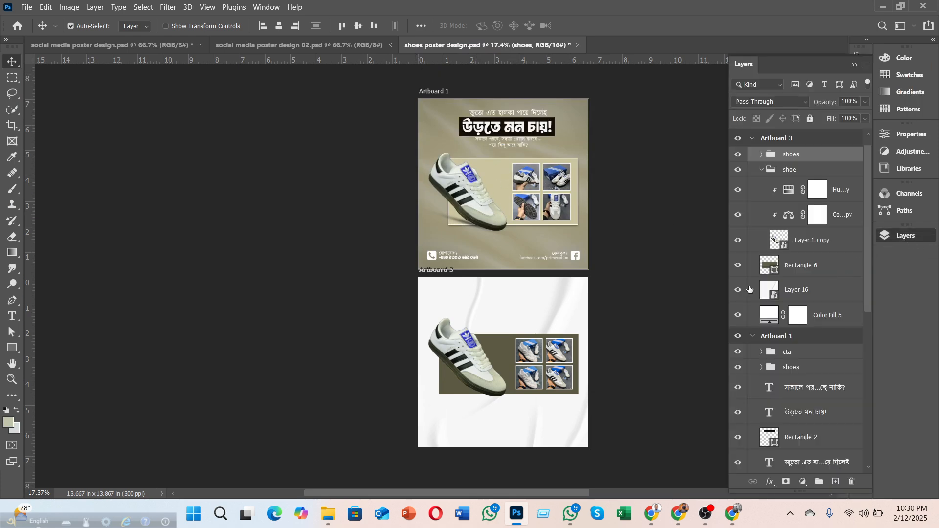
left_click(753, 338)
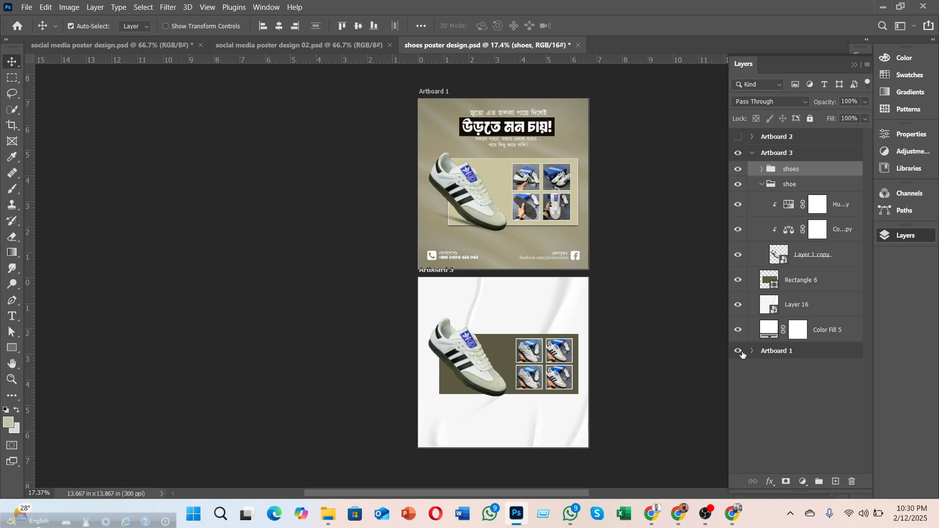
left_click(737, 137)
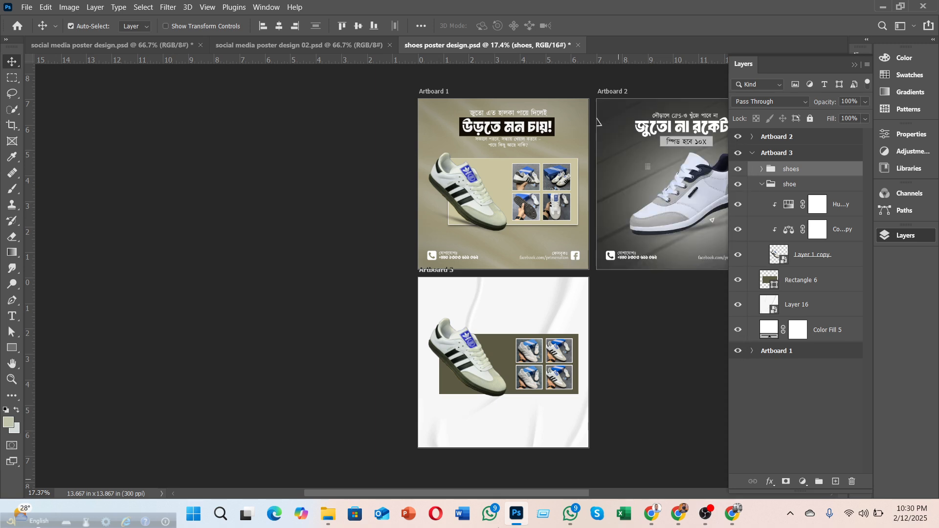
left_click_drag(500, 493, 536, 493)
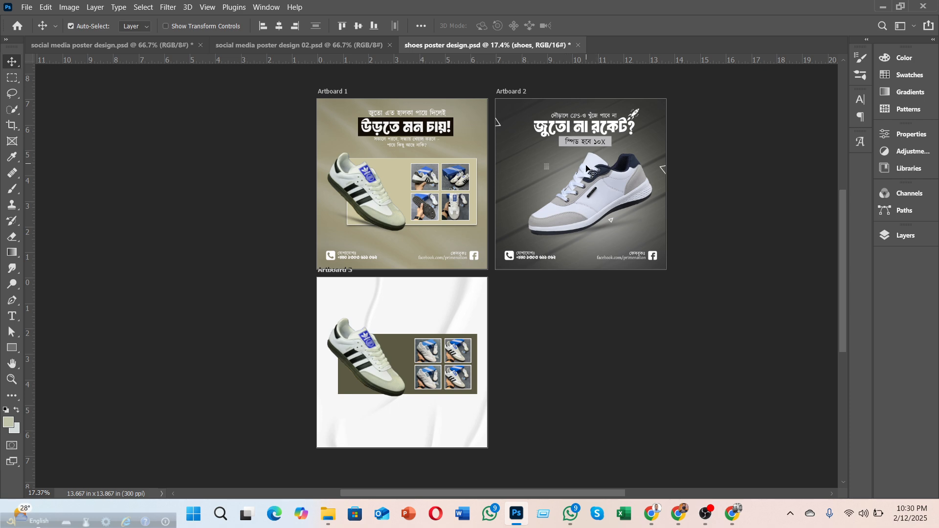
scroll(591, 257, "up", 3)
scroll(582, 269, "up", 1)
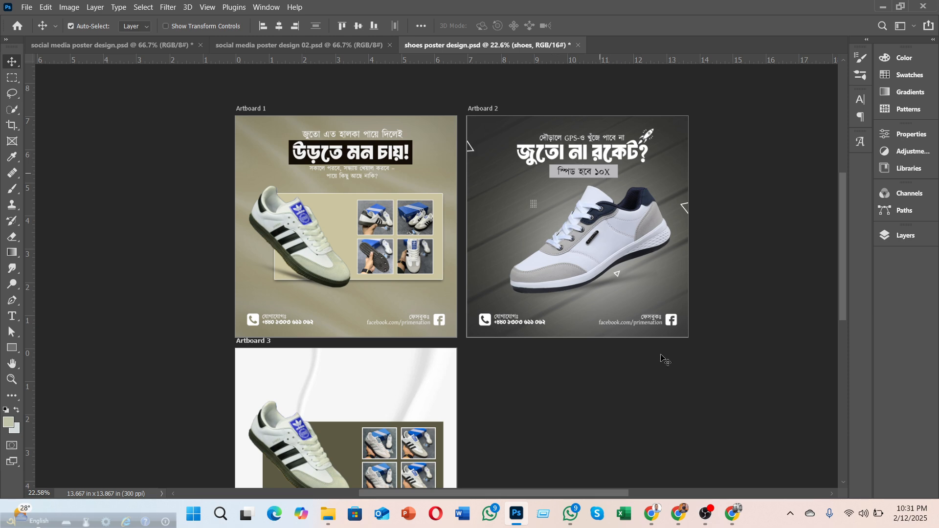
- Switch to the ChatGPT conversation and find the title and subtitle suggestion used on the Artboard 2 poster
left_click(679, 515)
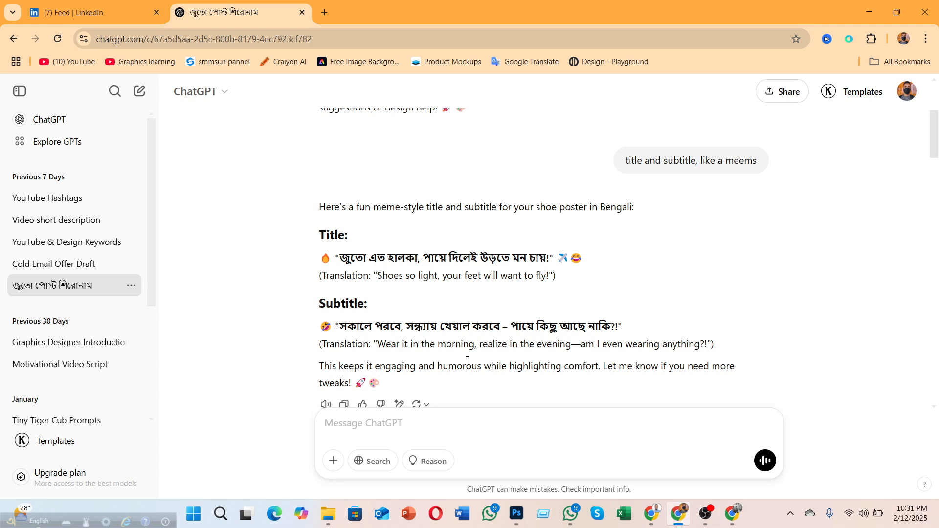
scroll(413, 313, "down", 4)
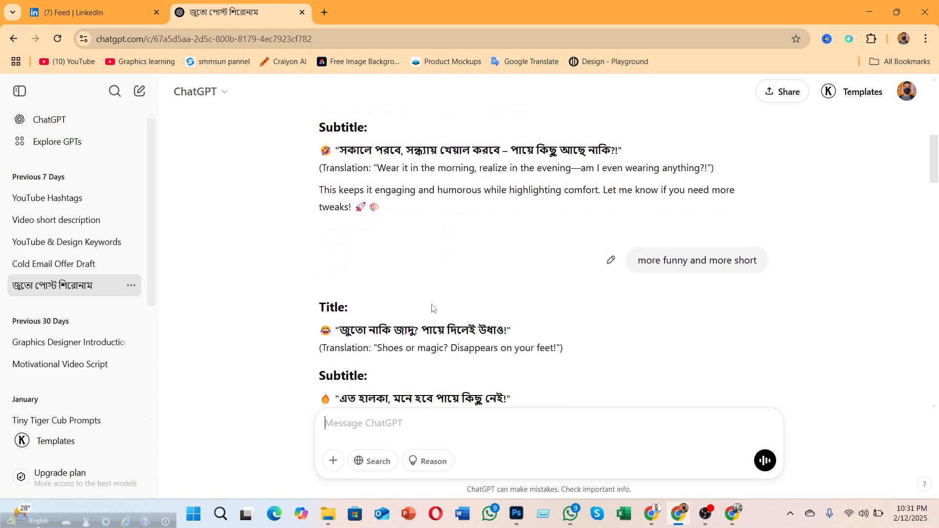
scroll(411, 323, "down", 3)
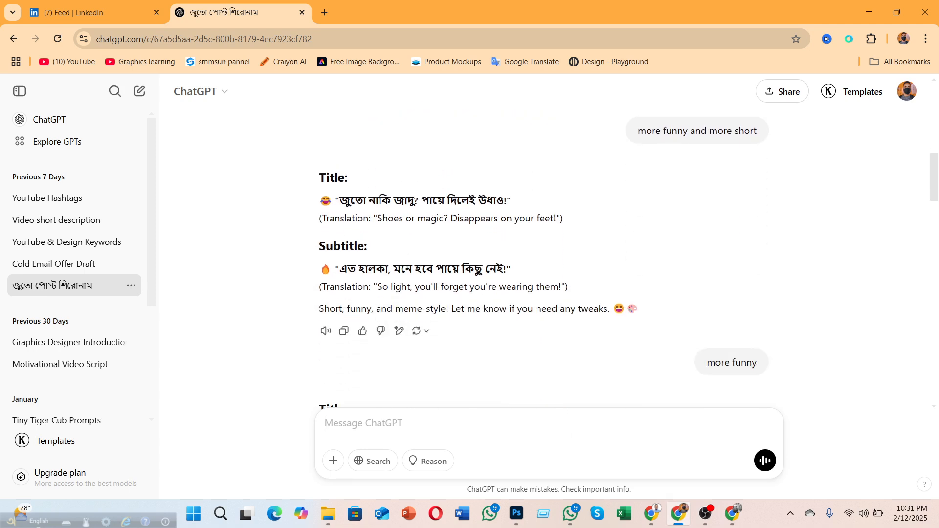
scroll(449, 270, "up", 5)
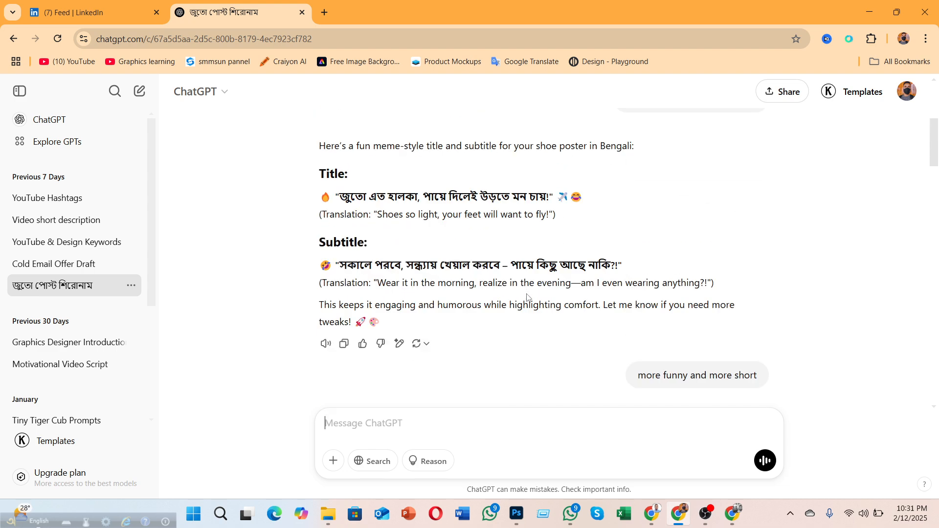
scroll(528, 297, "up", 5)
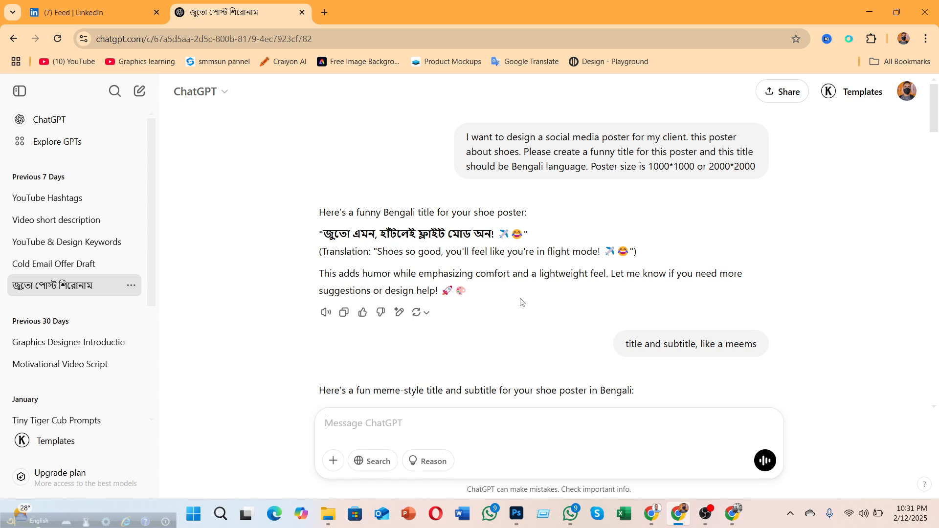
scroll(446, 309, "down", 5)
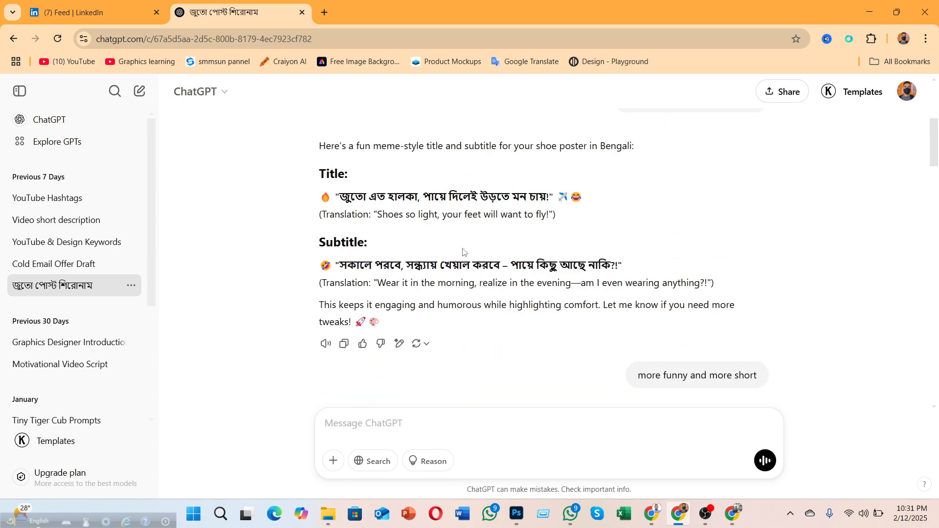
scroll(415, 219, "down", 4)
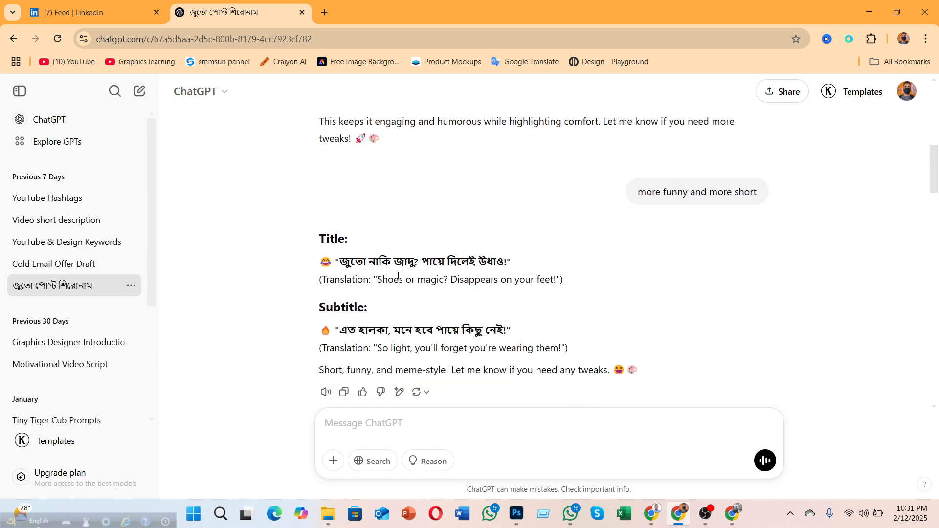
scroll(419, 303, "down", 5)
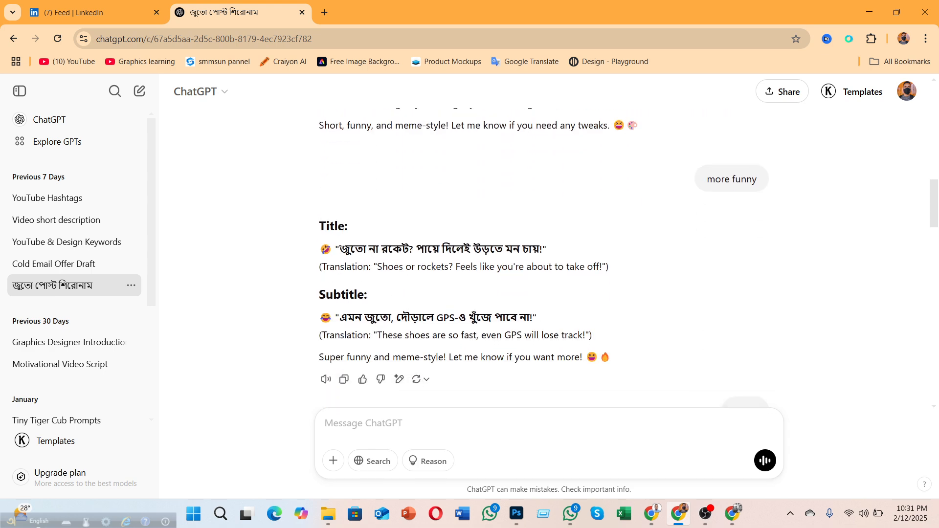
left_click_drag(341, 249, 414, 249)
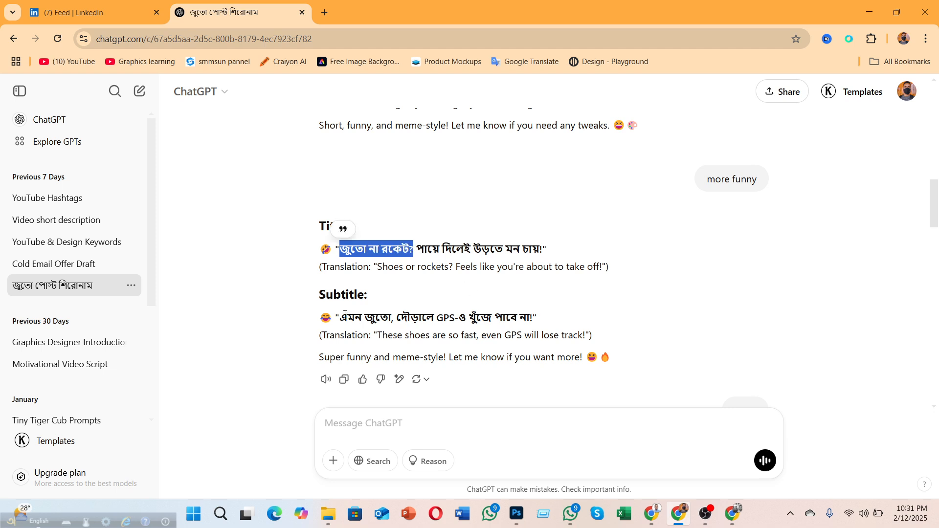
left_click_drag(345, 317, 533, 319)
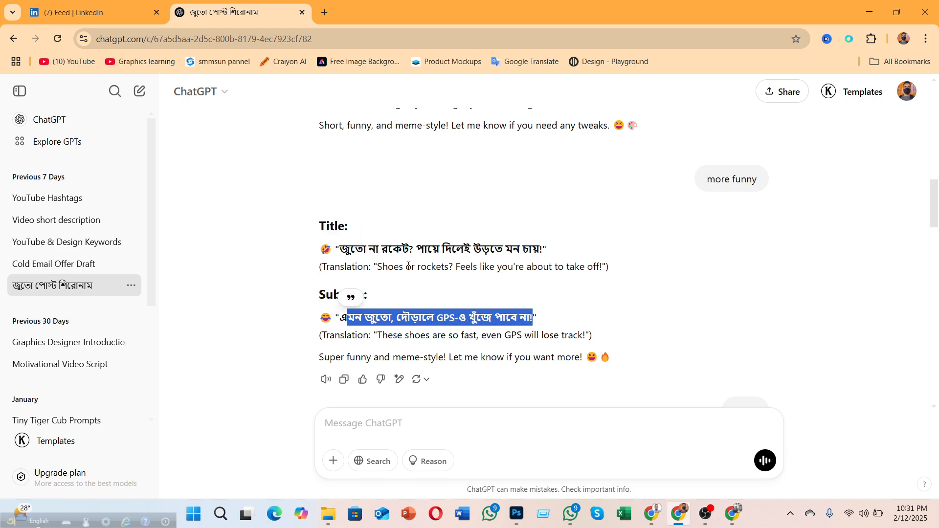
- Find the Option 1 title containing the speed phrase "স্পিড ১০X" used on the Artboard 2 poster
scroll(409, 267, "down", 4)
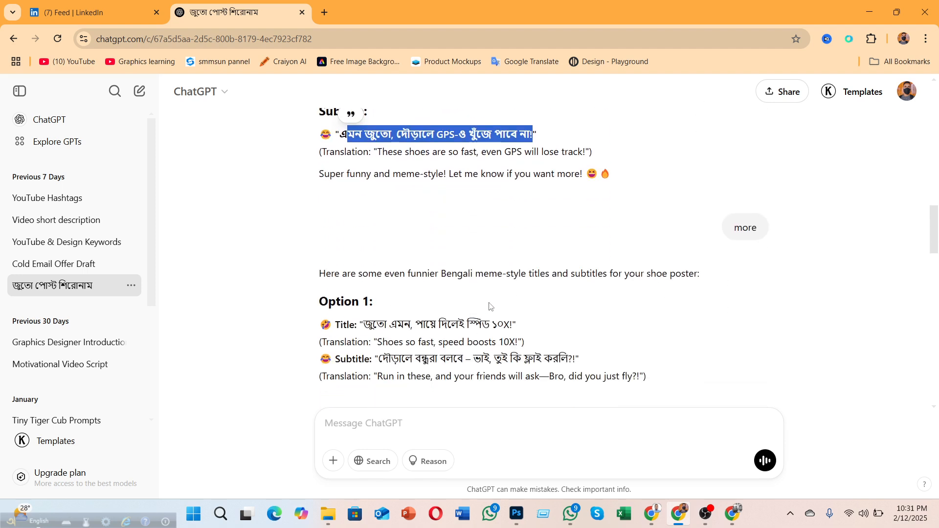
scroll(383, 327, "down", 1)
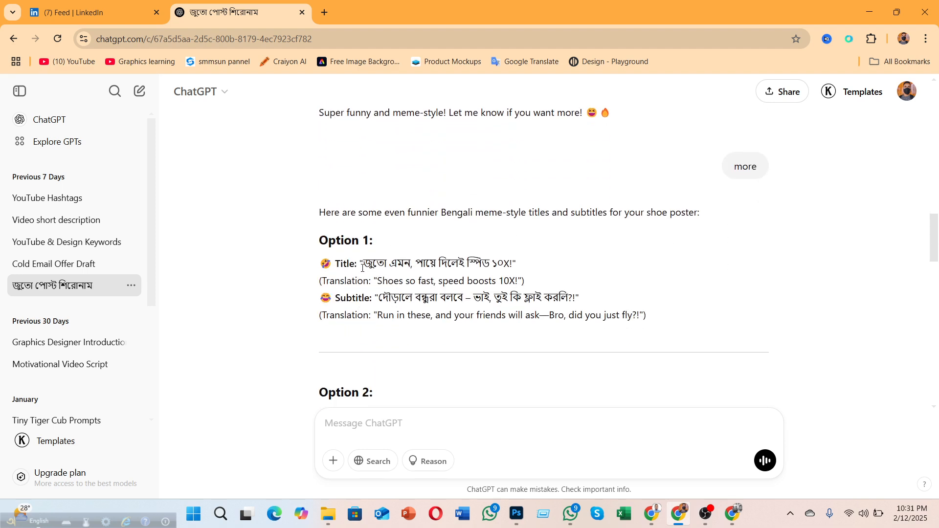
left_click_drag(365, 264, 510, 264)
left_click(450, 264)
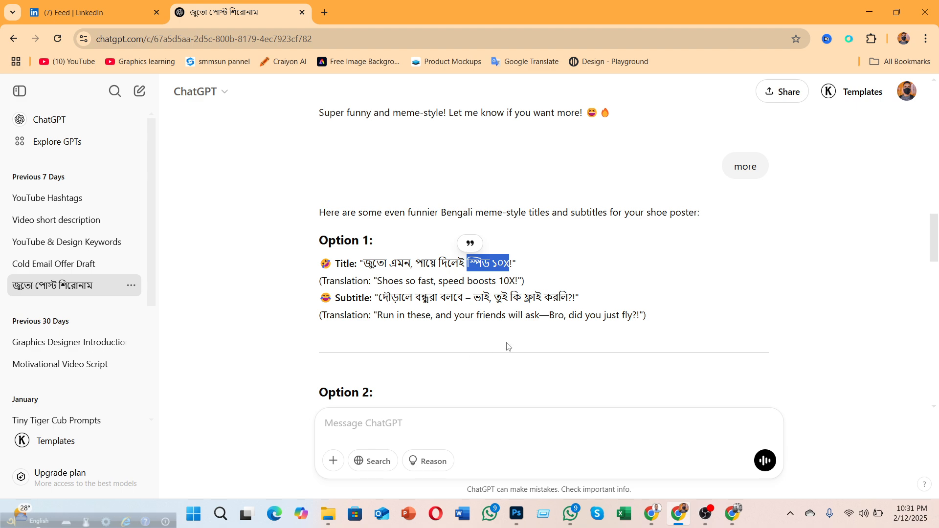
- Start a new ChatGPT message reading "I want to create a tech related social media post design for me"
left_click(384, 423)
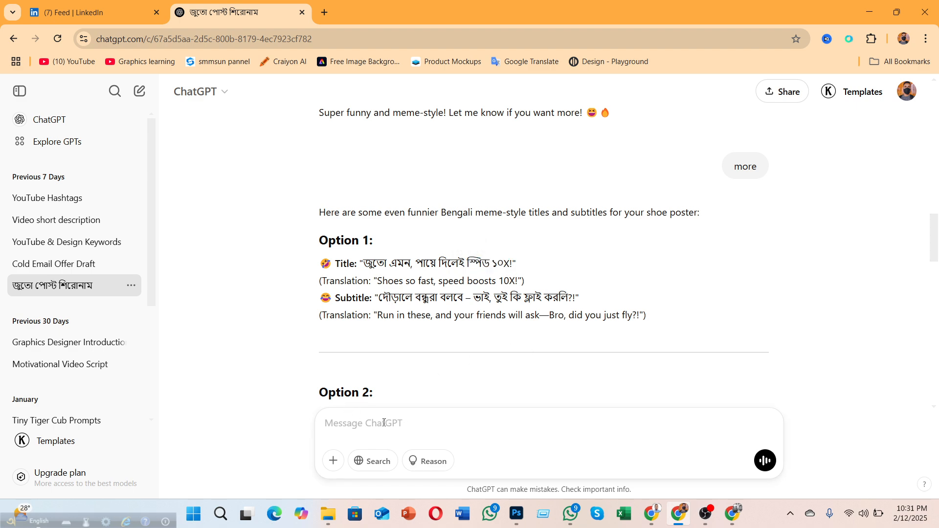
type("I  want to crat")
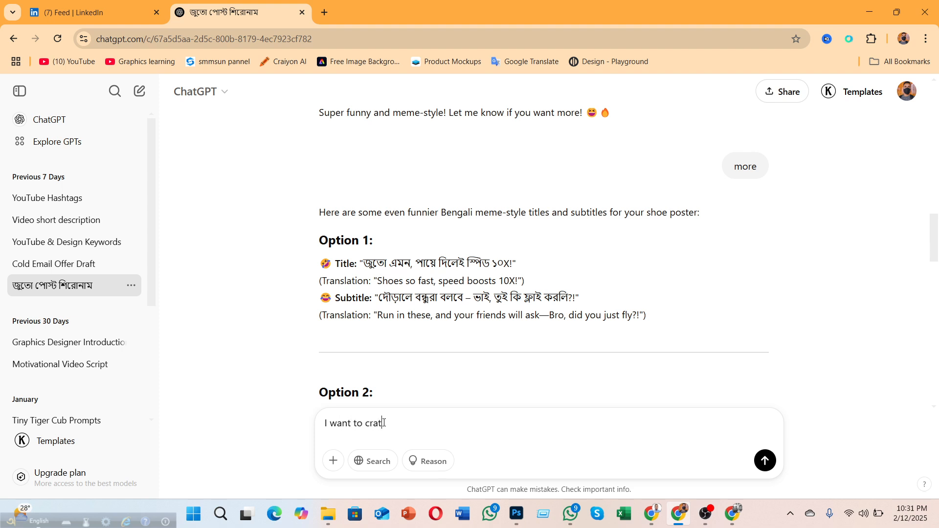
key("BackSpace")
key("BackSpace")
type("eate a tech related social media")
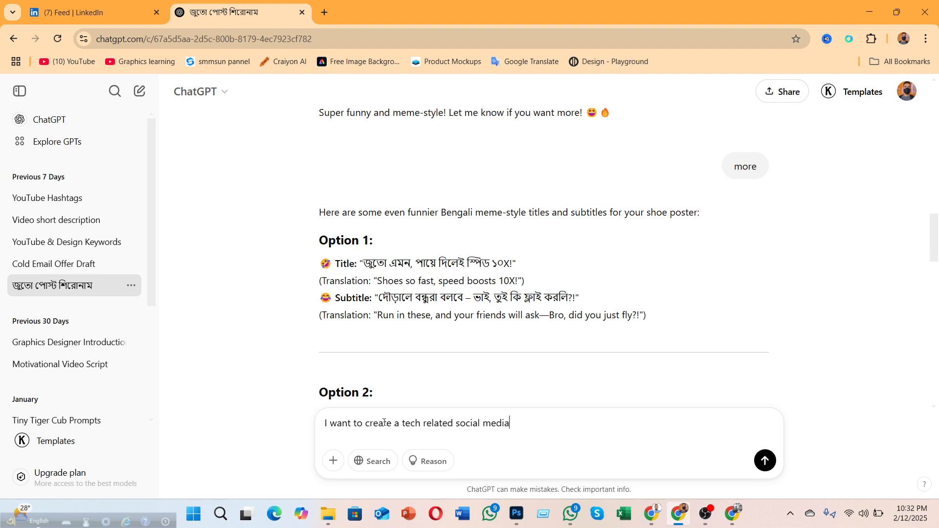
type(" psote")
key("BackSpace")
key("BackSpace")
key("BackSpace")
type("design for my")
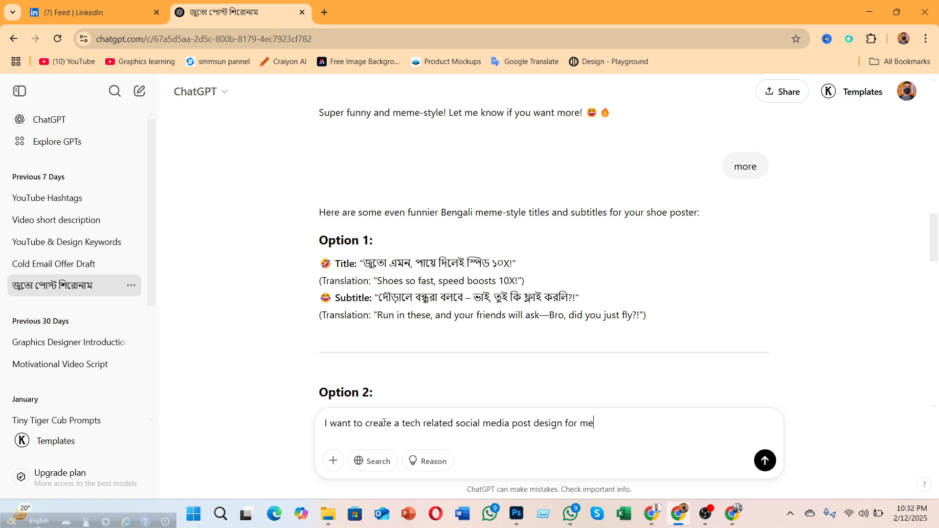
type(". My business about")
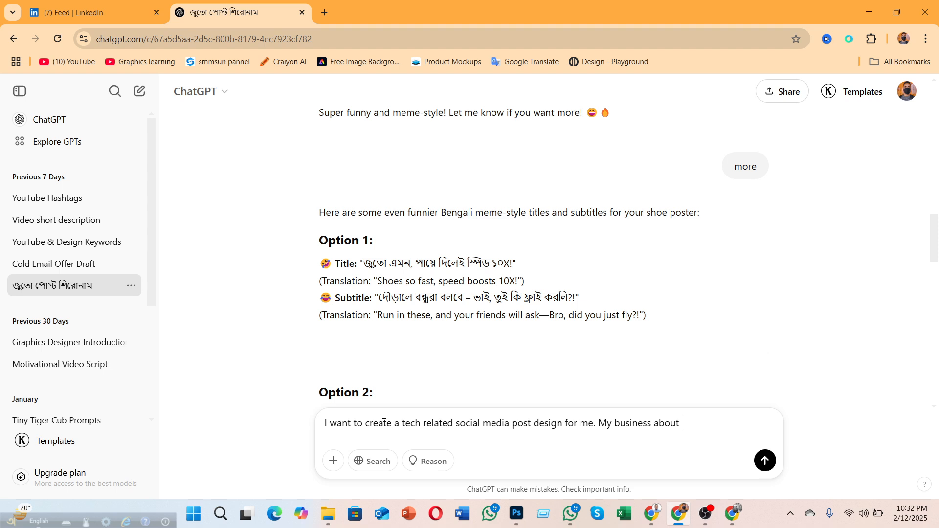
key("BackSpace")
key("BackSpace")
key("BackSpace")
key("BackSpace")
key("BackSpace")
key("BackSpace")
key("BackSpace")
key("BackSpace")
key("BackSpace")
key("BackSpace")
key("BackSpace")
key("BackSpace")
key("BackSpace")
- Complete the message with "Please give me a best title for my design." and send it
type("Ple")
type("ase send")
type(" me of")
key("BackSpace")
key("BackSpace")
key("BackSpace")
key("BackSpace")
type("give me a bes")
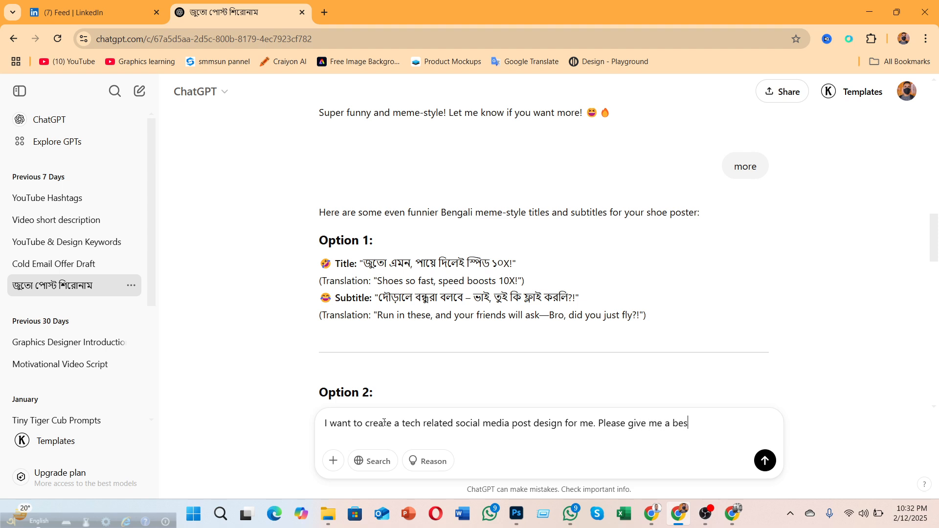
type("t title for my design")
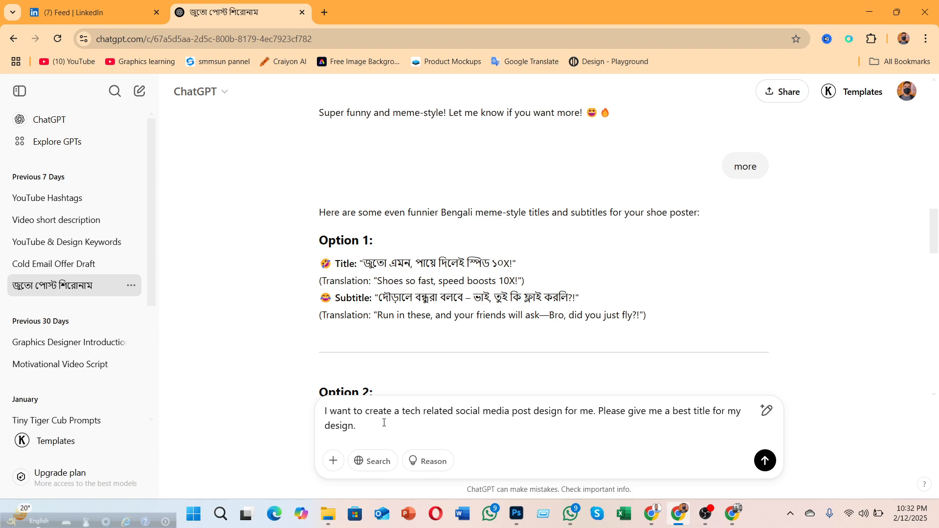
type(".")
key("Return")
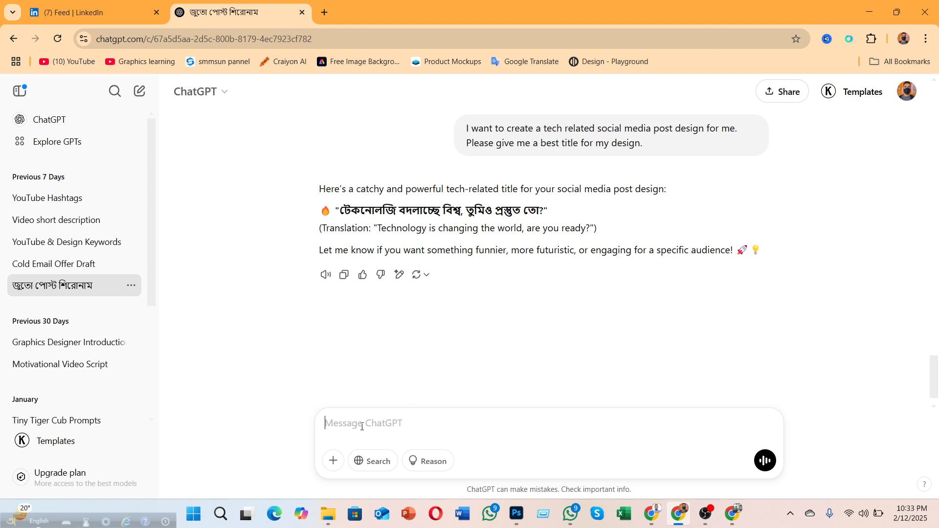
- Send the follow-up prompt "give me title and subtitle" and review the replies to both tech-post prompts
type("title and sumb")
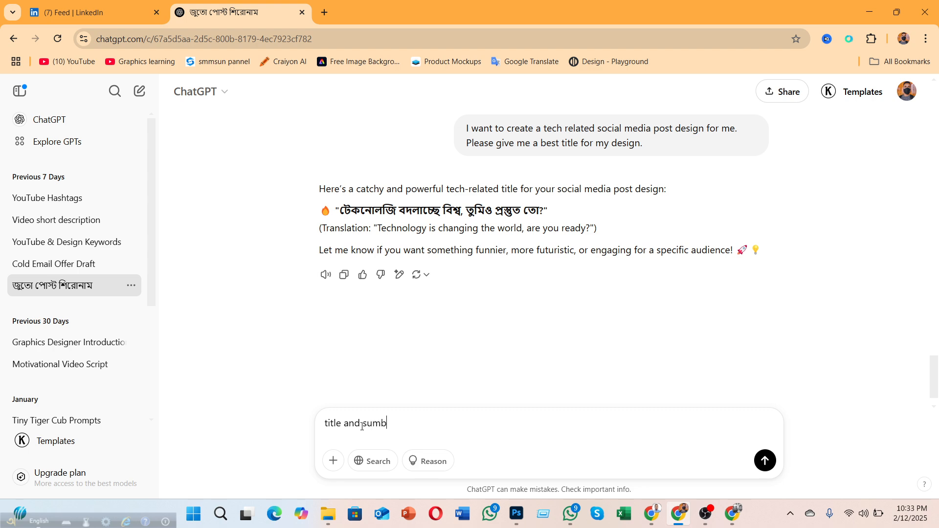
key("BackSpace")
type("btile")
key("BackSpace")
key("BackSpace")
type("tlegive me")
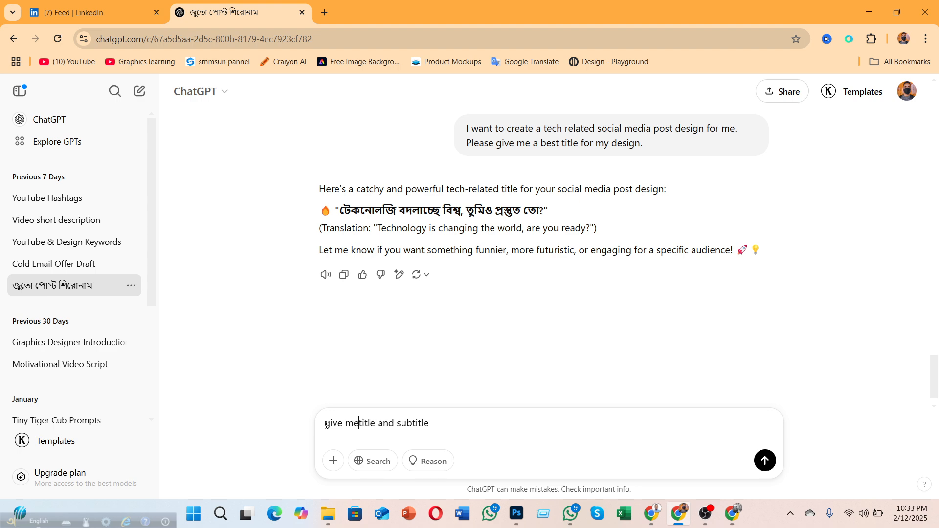
key("Return")
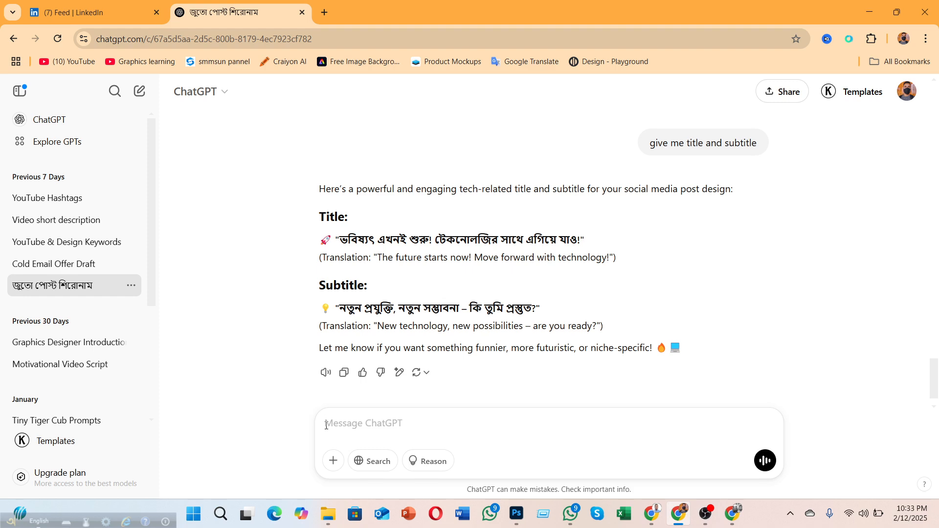
scroll(464, 346, "up", 4)
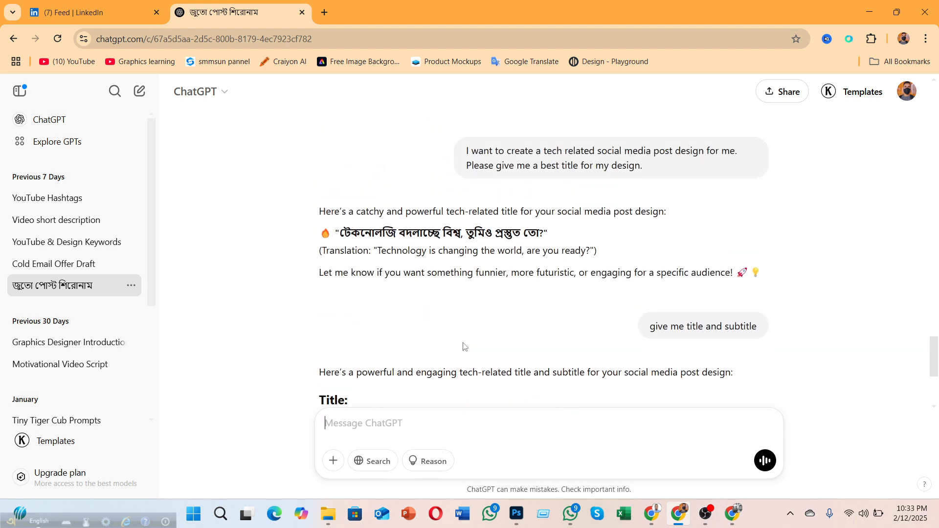
- Return to Photoshop and hide Artboard 2, keeping Artboard 1 and Artboard 3 visible
left_click(870, 14)
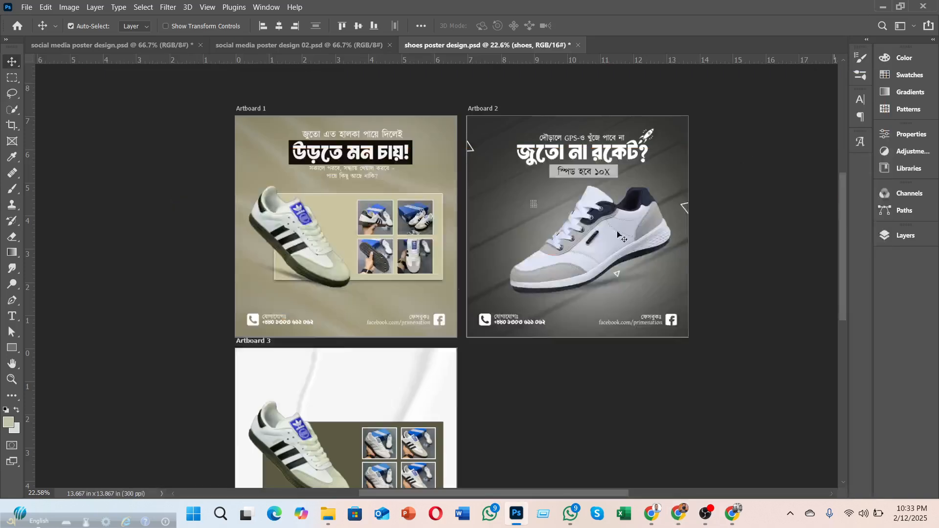
scroll(298, 345, "down", 1)
scroll(334, 342, "up", 1)
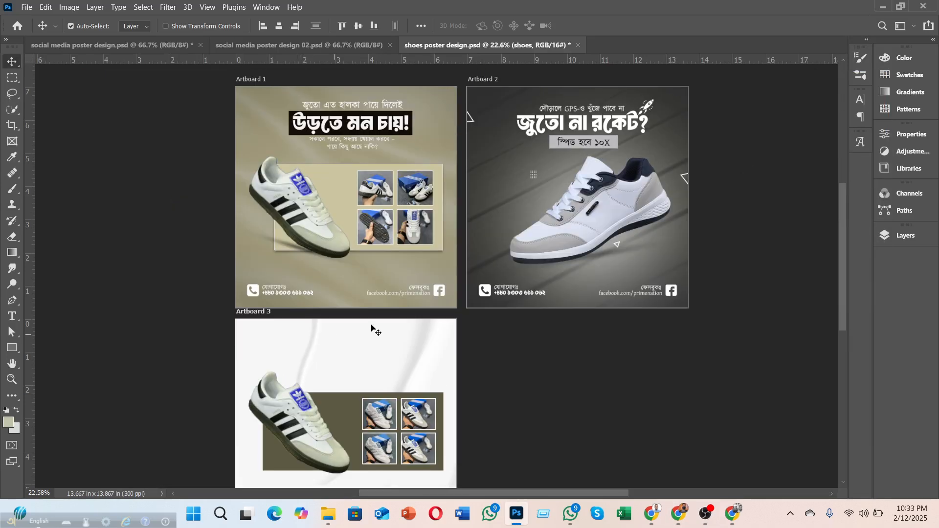
left_click(891, 235)
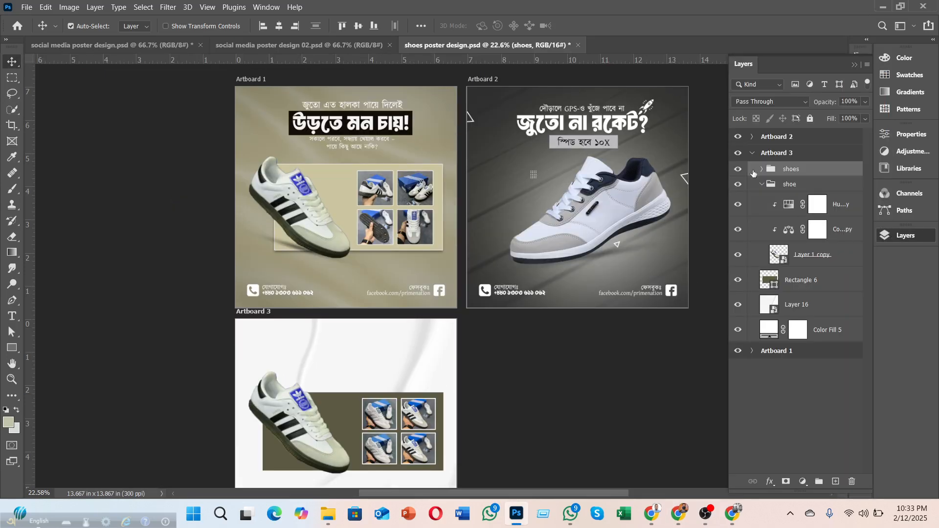
left_click(738, 153)
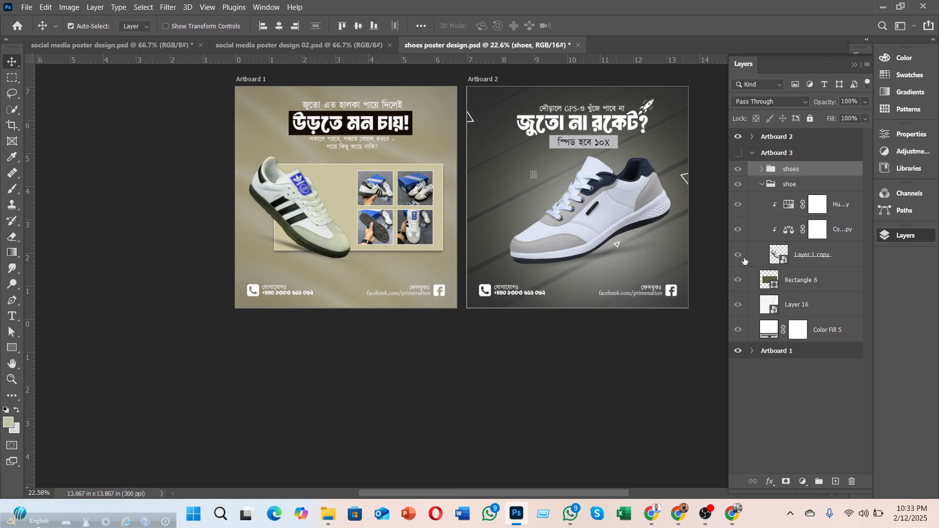
left_click(738, 153)
left_click(738, 137)
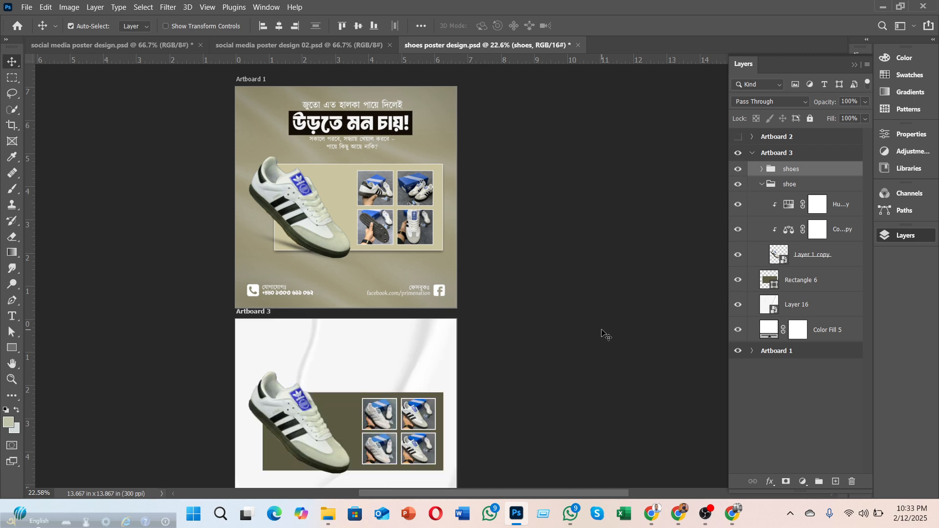
- Copy Artboard 1's three headline text layers and the black title rectangle to the matching place above the shoe on Artboard 3
scroll(538, 316, "down", 2)
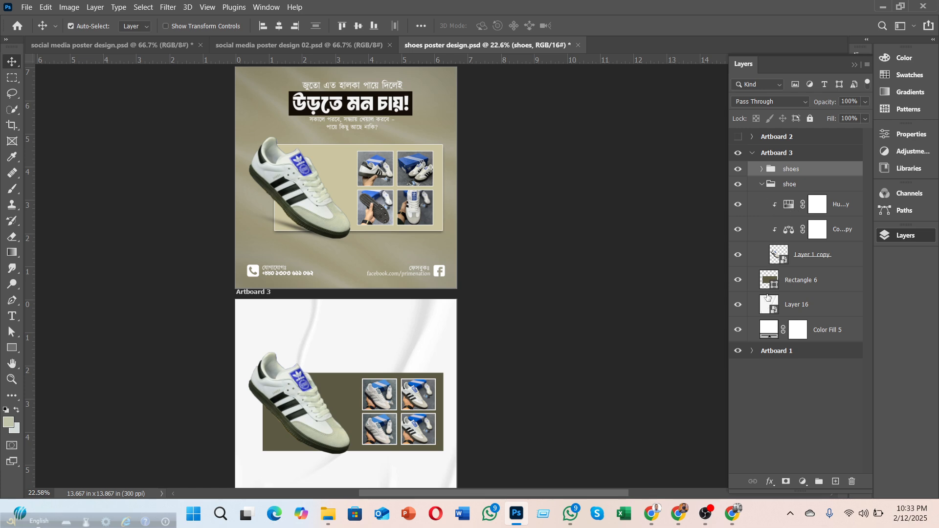
left_click(755, 155)
left_click(753, 153)
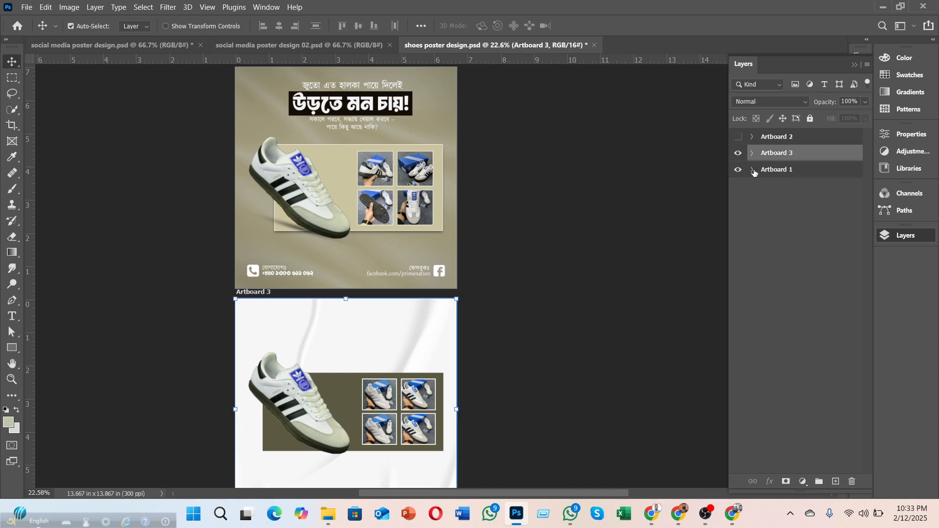
left_click(753, 170)
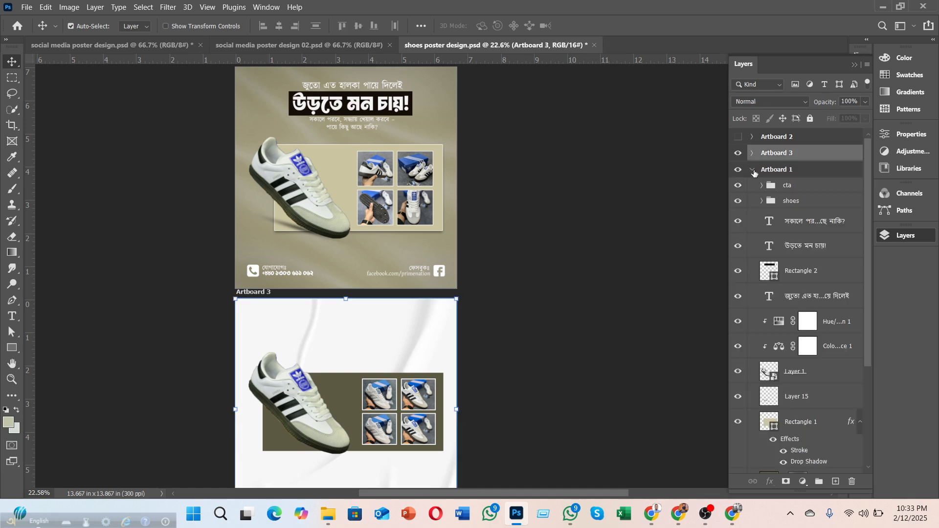
left_click(808, 224)
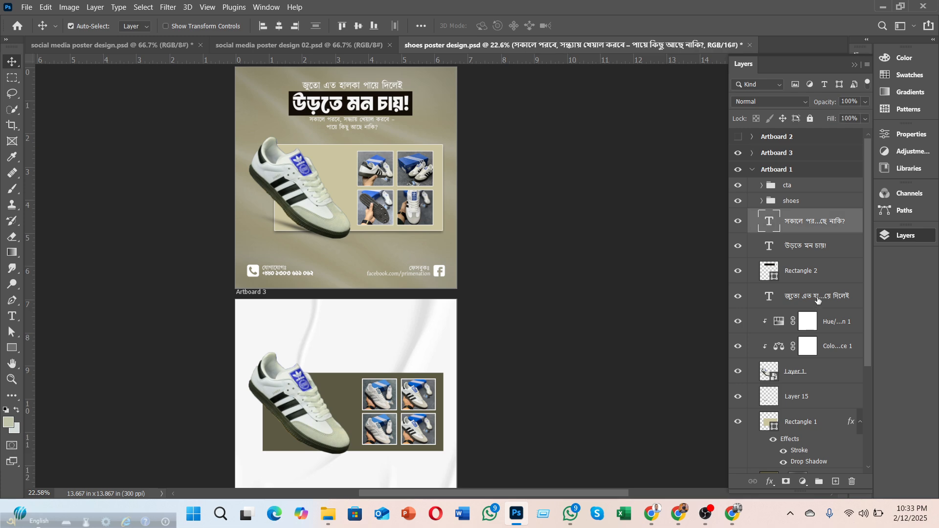
left_click(817, 300, "shift")
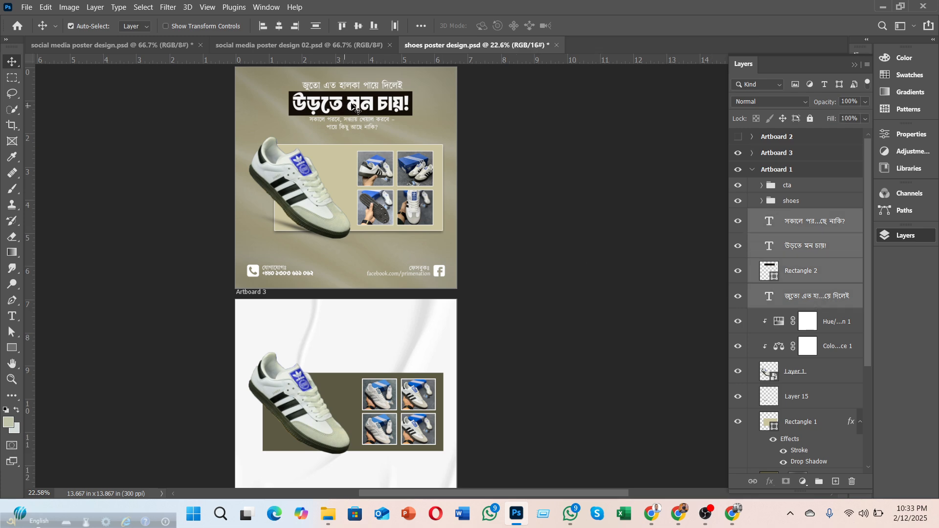
left_click_drag(356, 108, 351, 335)
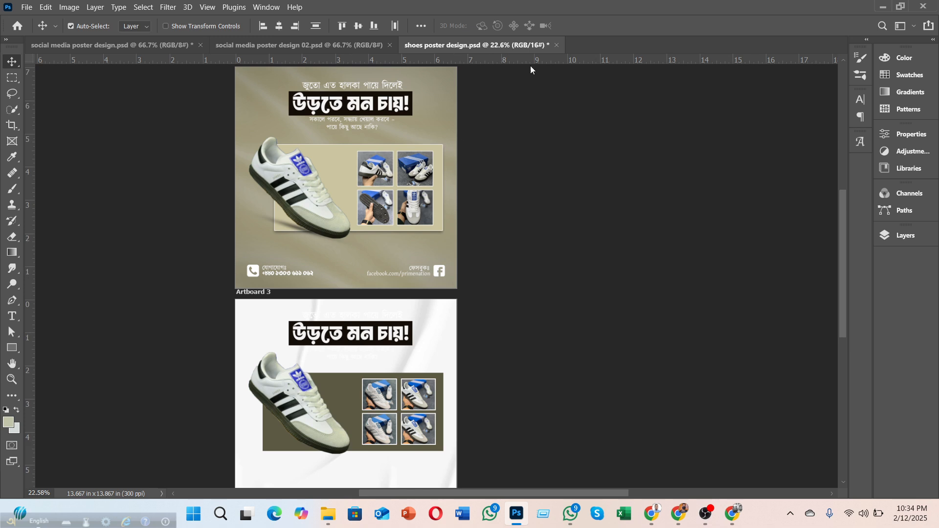
- Hide Artboard 1 and expand Artboard 3's layers
left_click(903, 236)
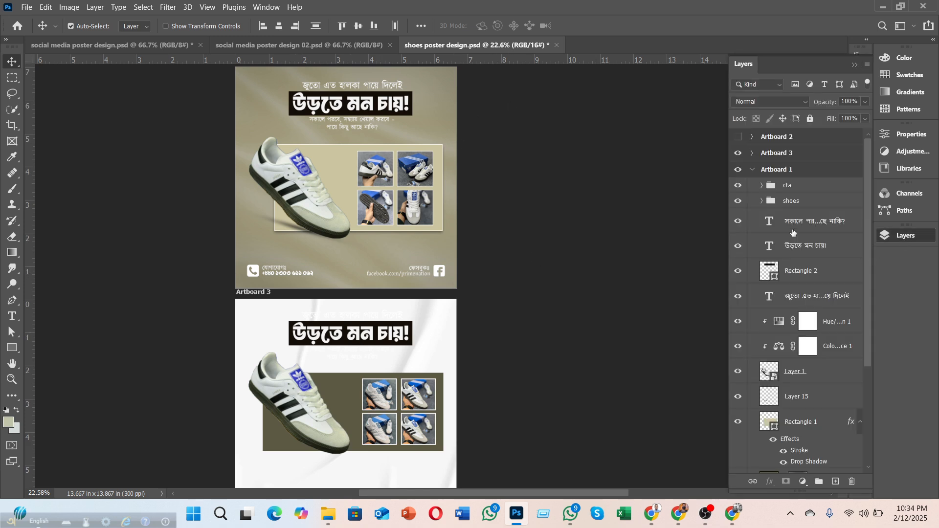
left_click(754, 171)
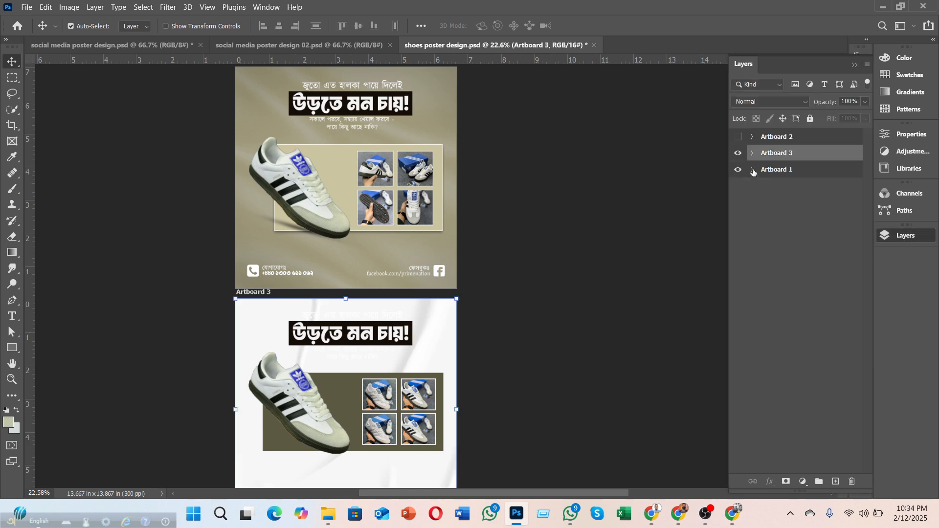
left_click(739, 170)
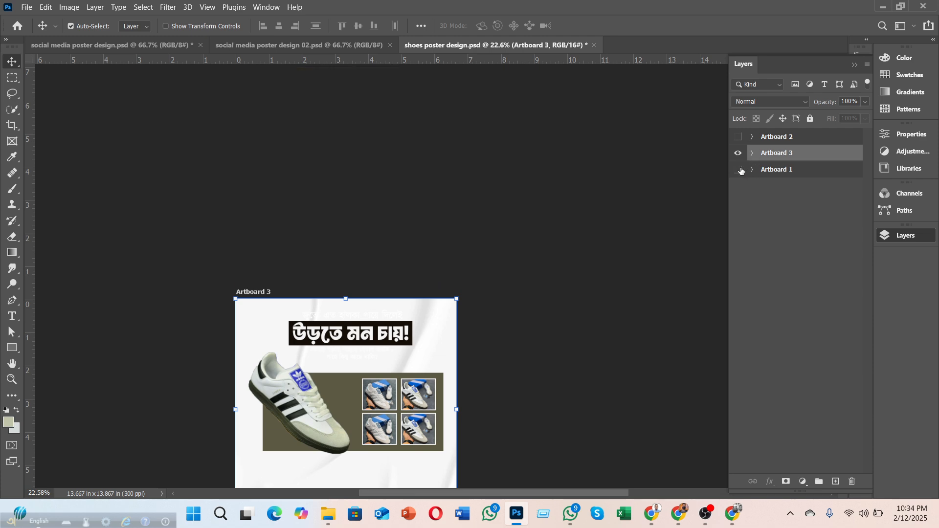
left_click(752, 153)
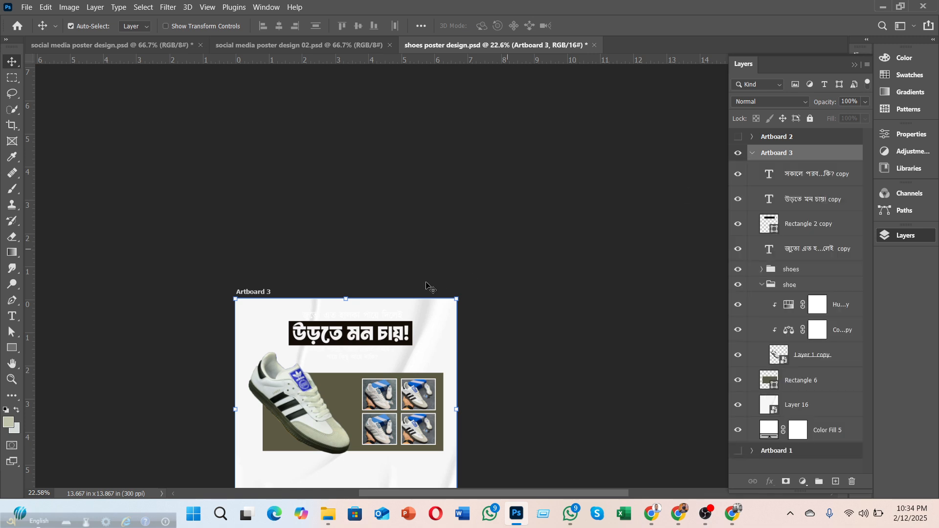
scroll(430, 288, "down", 4)
scroll(615, 326, "down", 1)
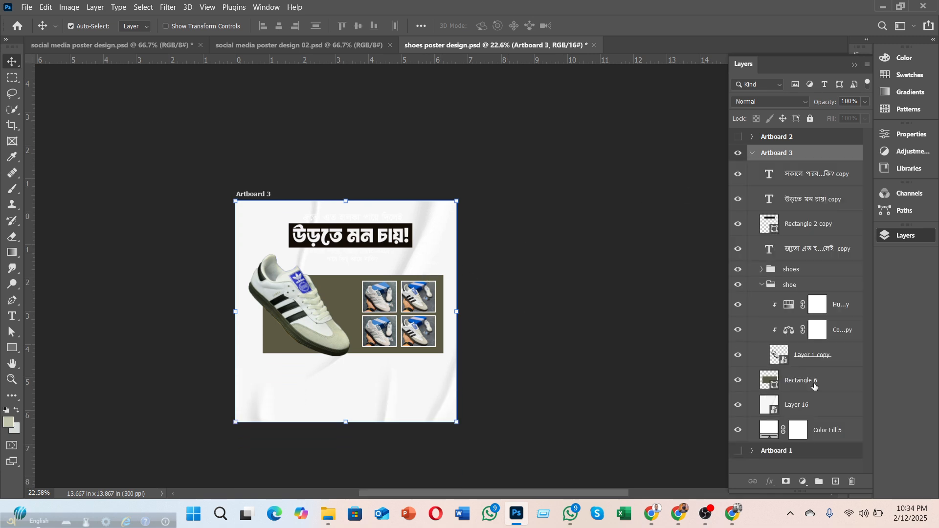
left_click(827, 430)
left_click(801, 481)
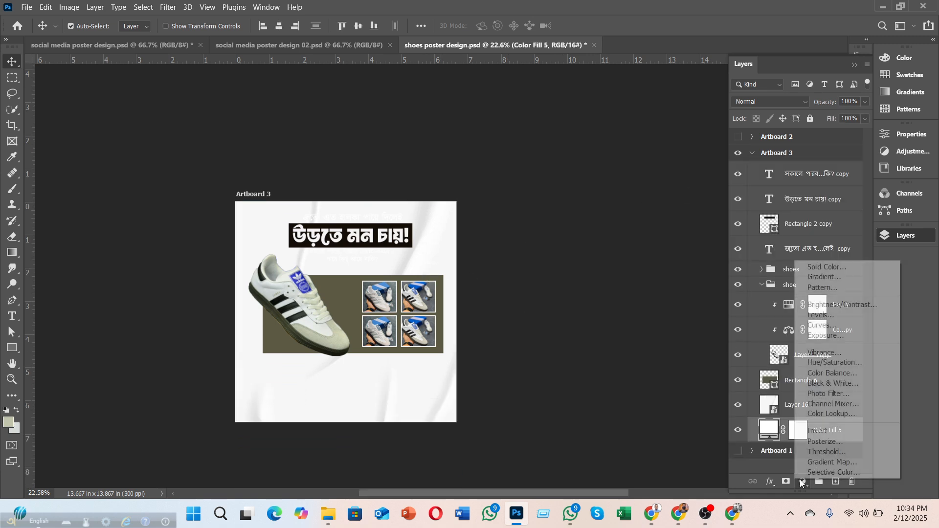
left_click(772, 433)
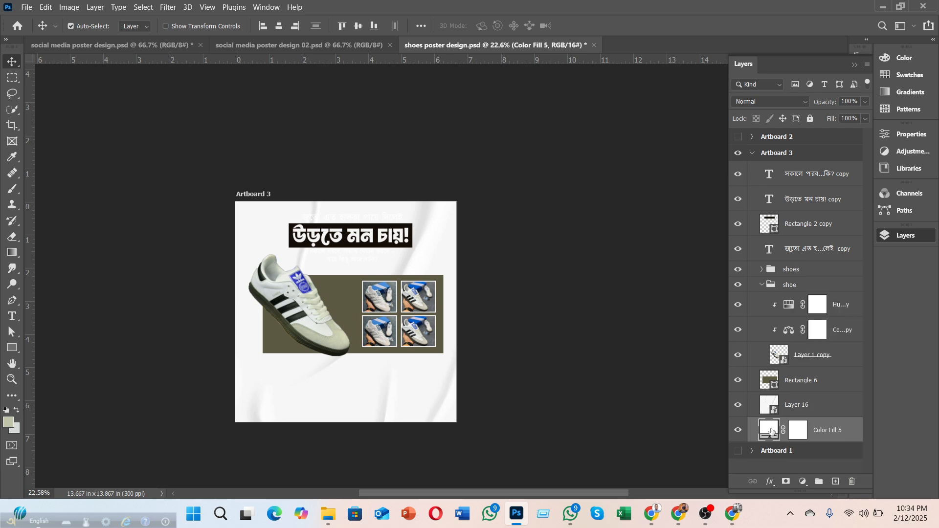
double_click(772, 433)
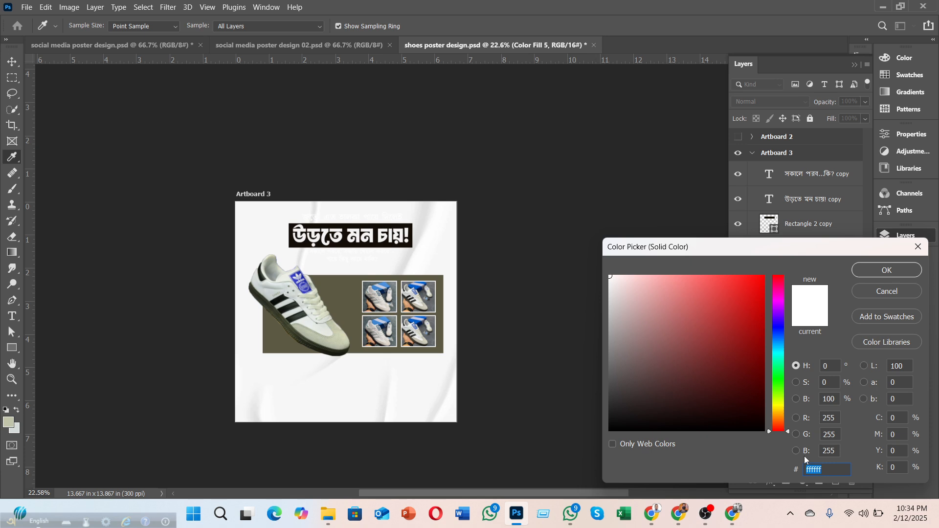
key("BackSpace")
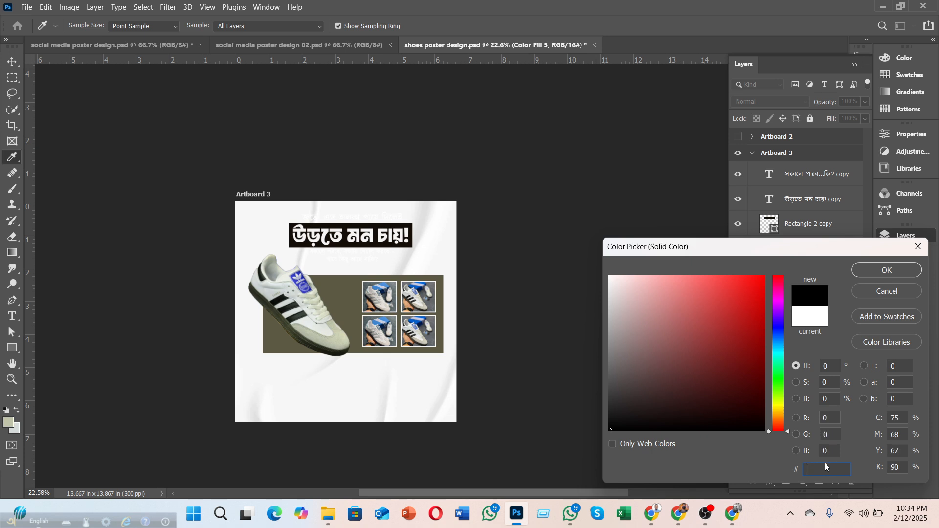
key("super+v")
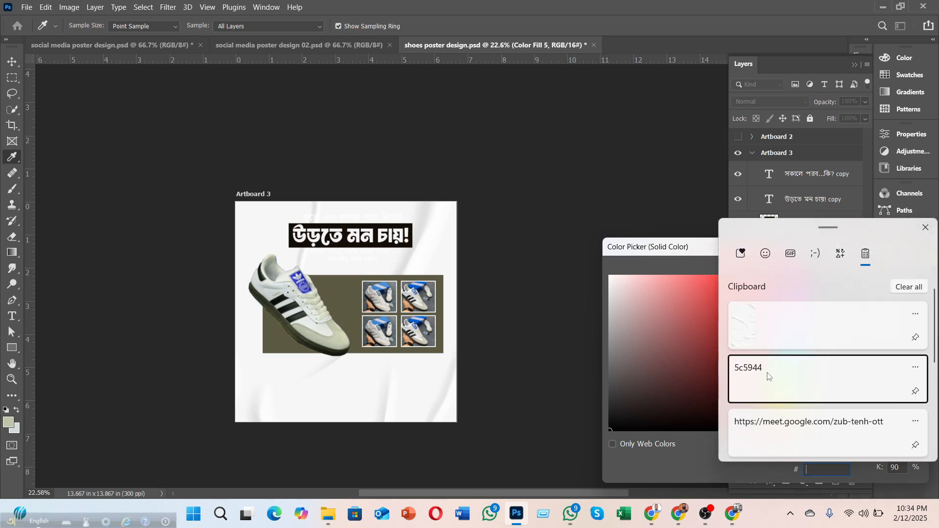
left_click(767, 372)
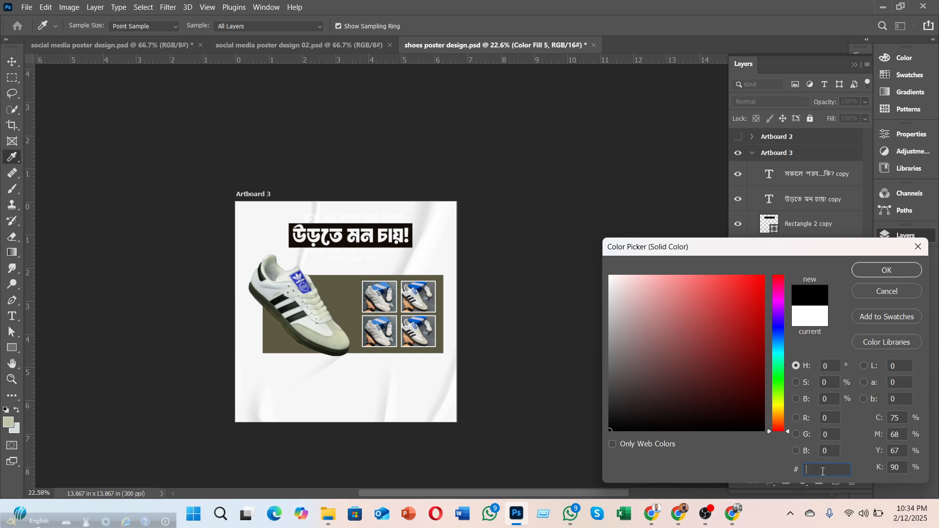
left_click(864, 292)
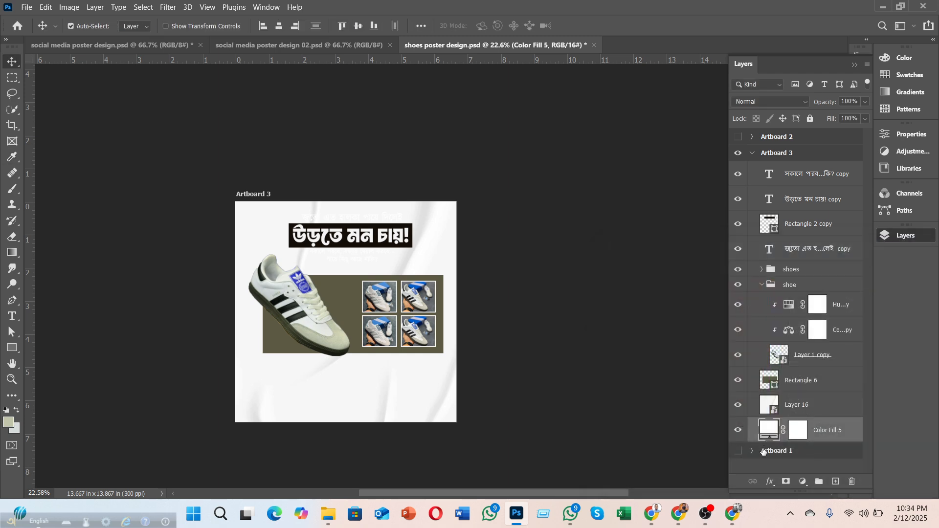
- Change Artboard 3's Color Fill 5 background to dark olive 46432b, starting from the colour of the rectangle behind the shoe
double_click(767, 428)
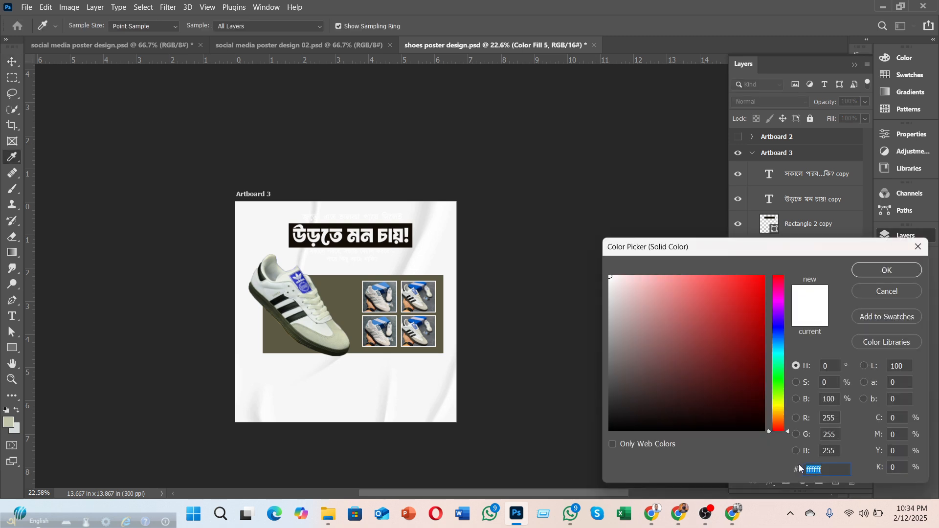
key("super+v")
left_click(781, 381)
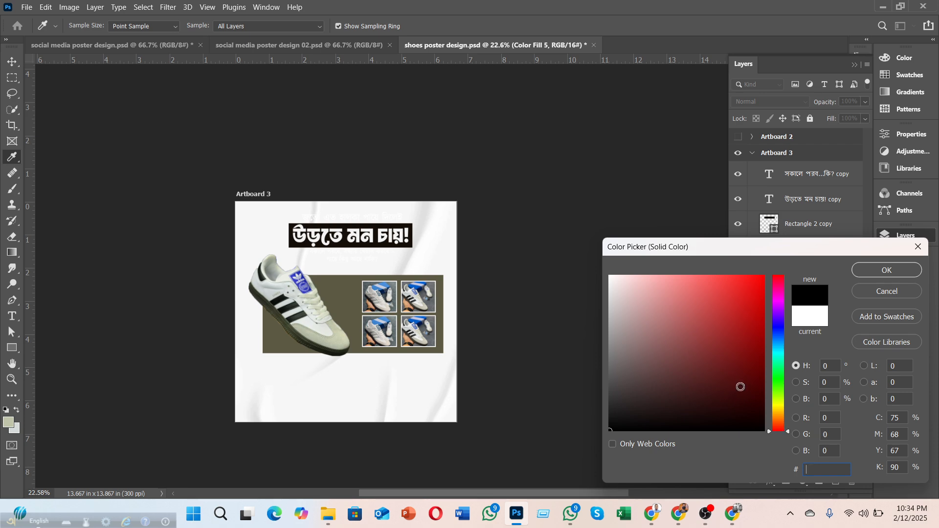
left_click(781, 406)
left_click(683, 371)
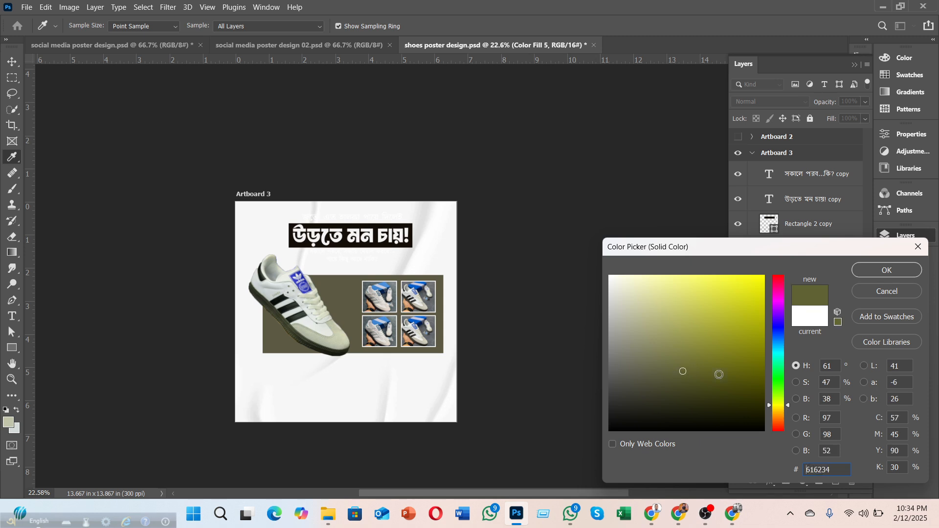
left_click(338, 288)
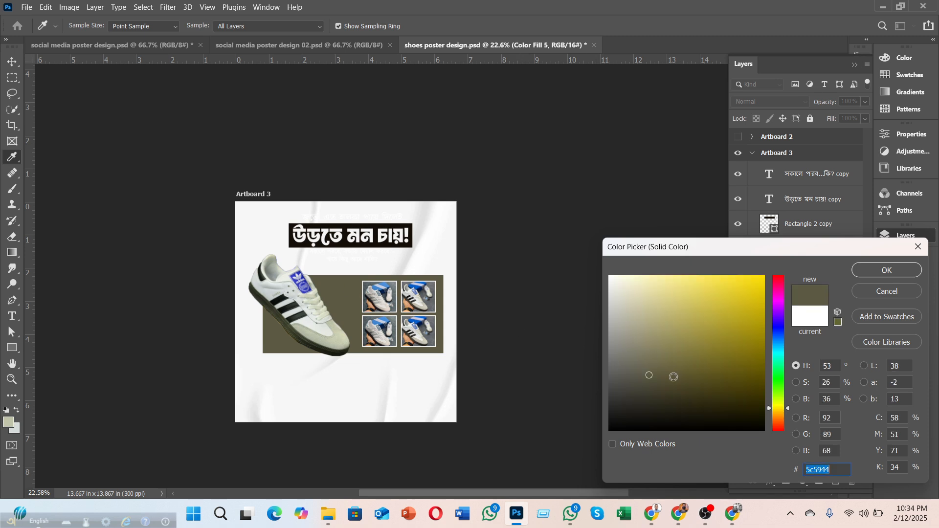
left_click_drag(672, 381, 669, 389)
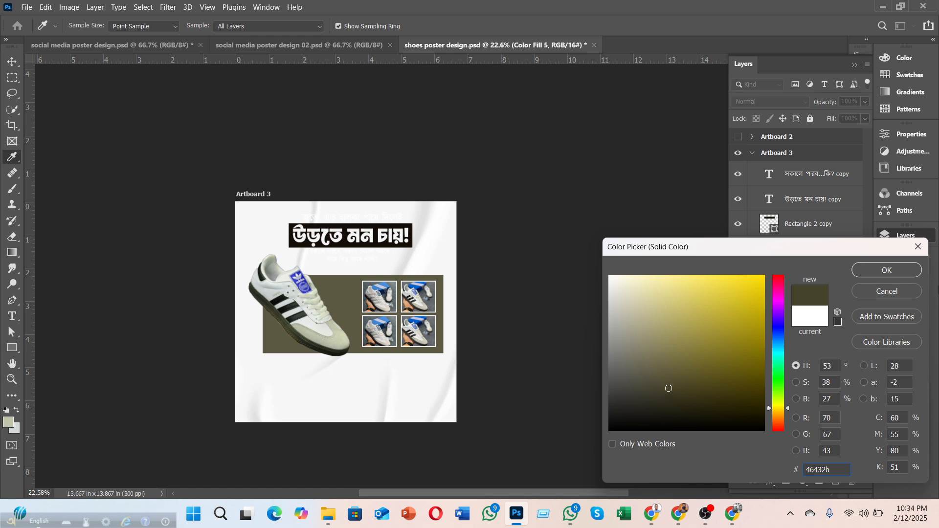
left_click(862, 269)
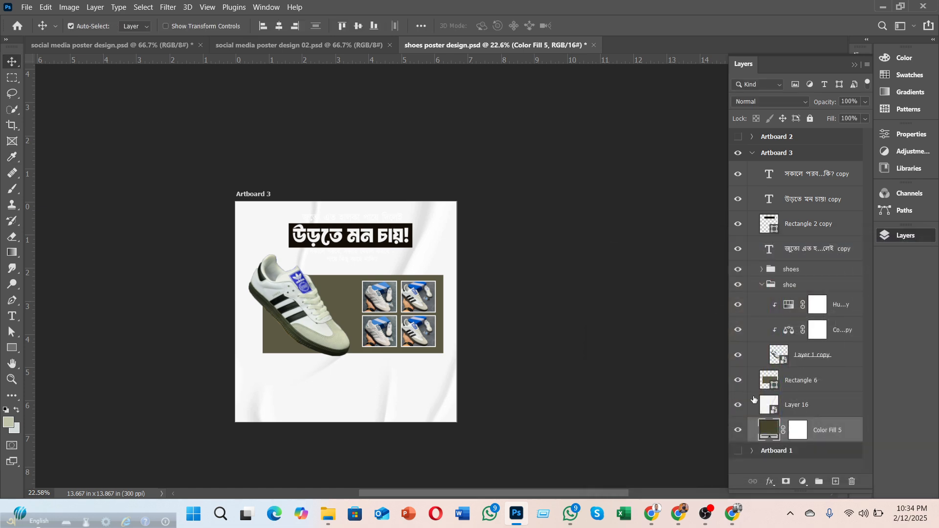
- Set the blend mode of the fabric texture on Layer 16 to Color Burn
left_click(809, 409)
left_click(761, 103)
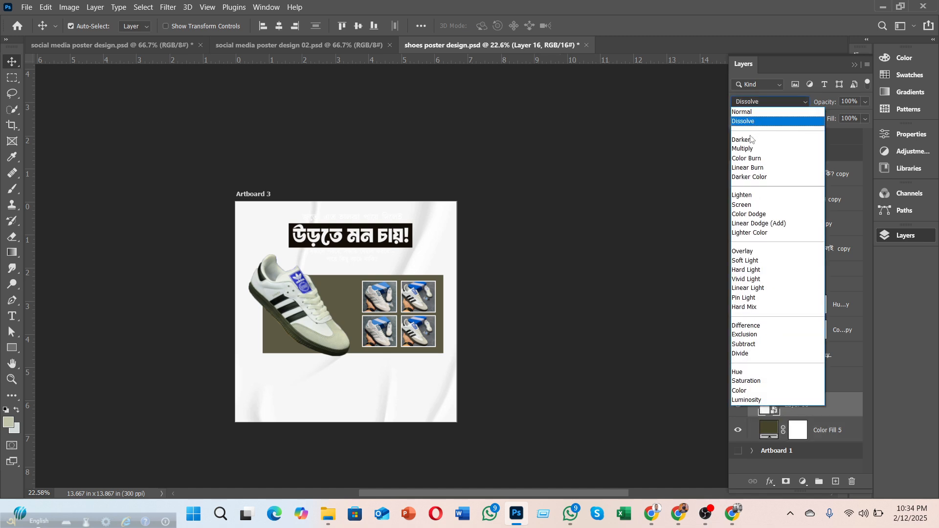
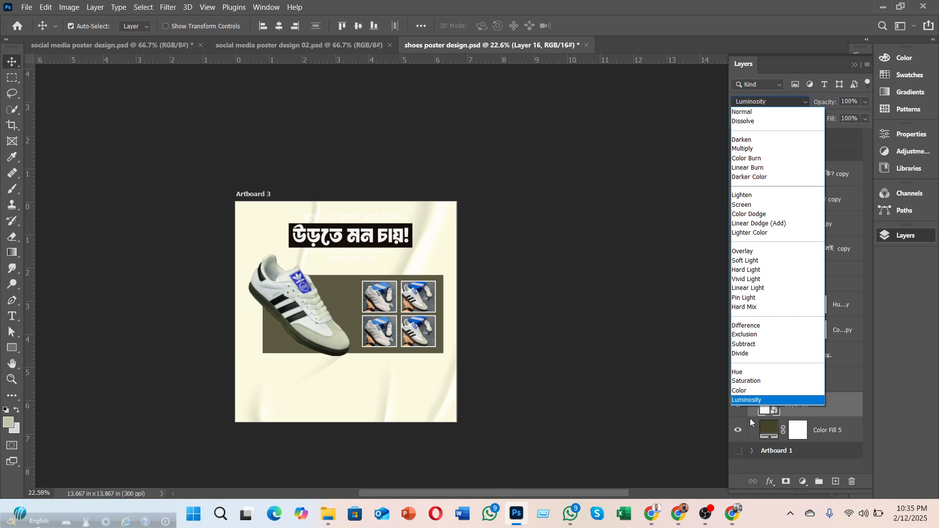
left_click(749, 159)
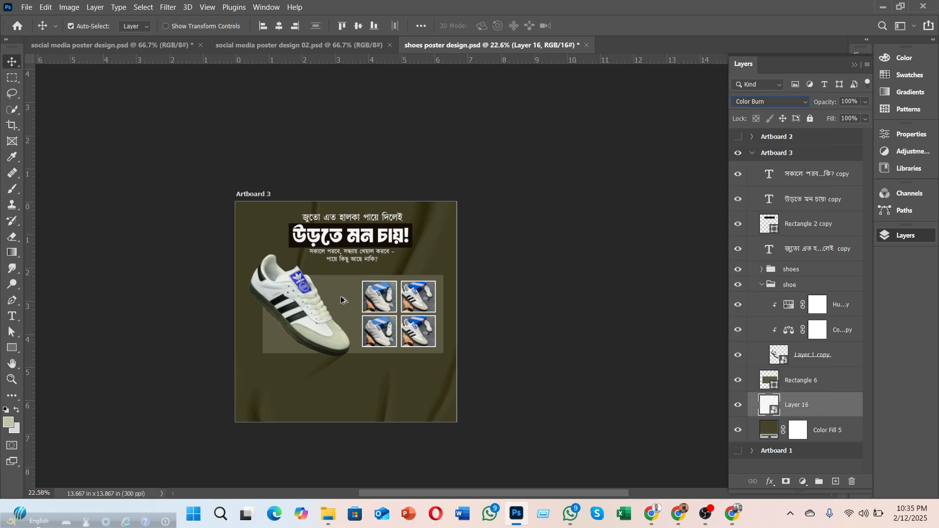
key("F7")
scroll(506, 266, "up", 3)
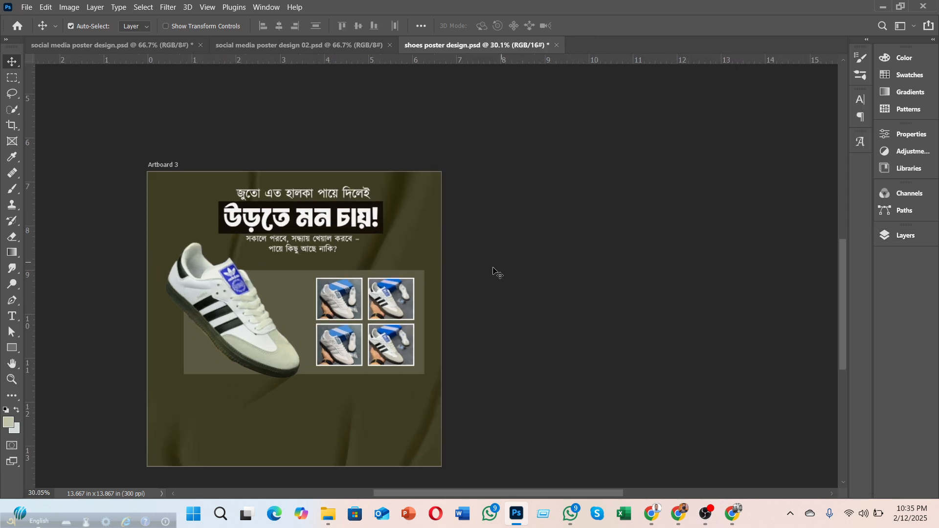
scroll(467, 276, "down", 2)
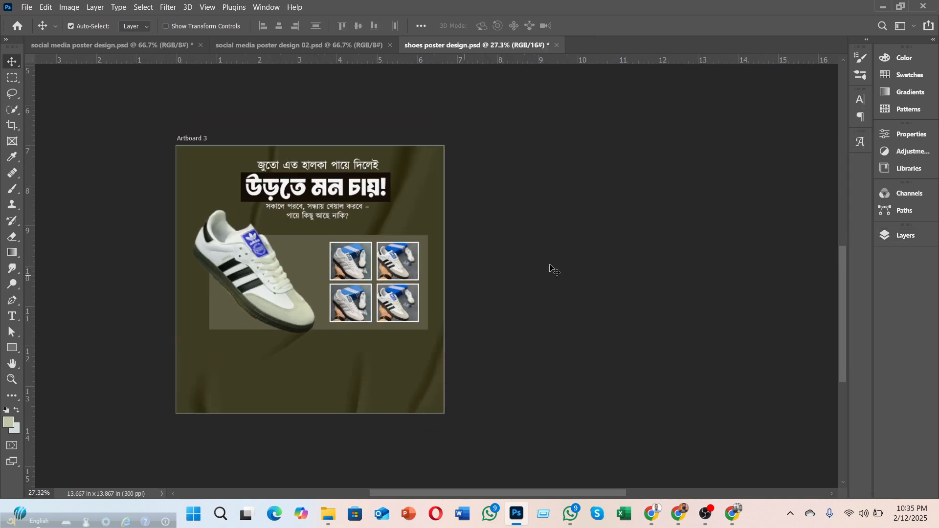
- Lighten the Color Fill 5 background to olive 615c39
left_click(902, 235)
double_click(772, 439)
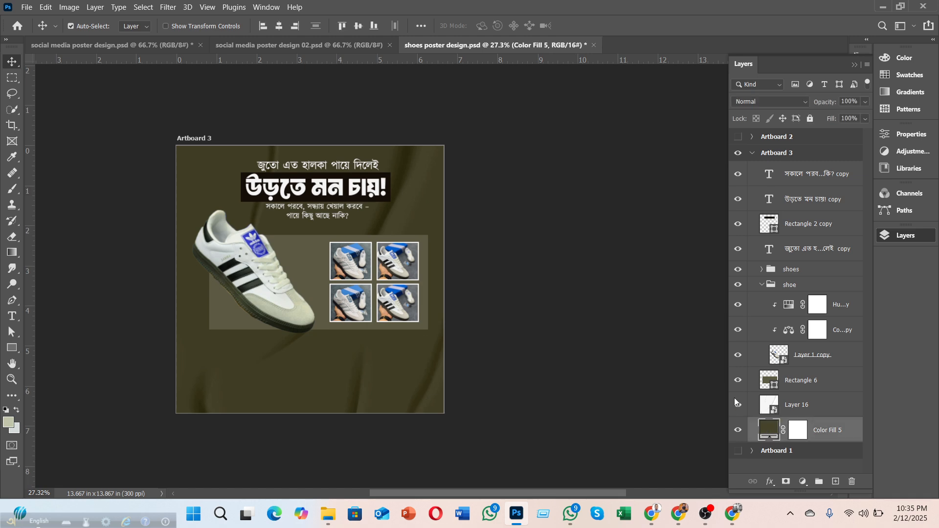
left_click_drag(664, 374, 674, 372)
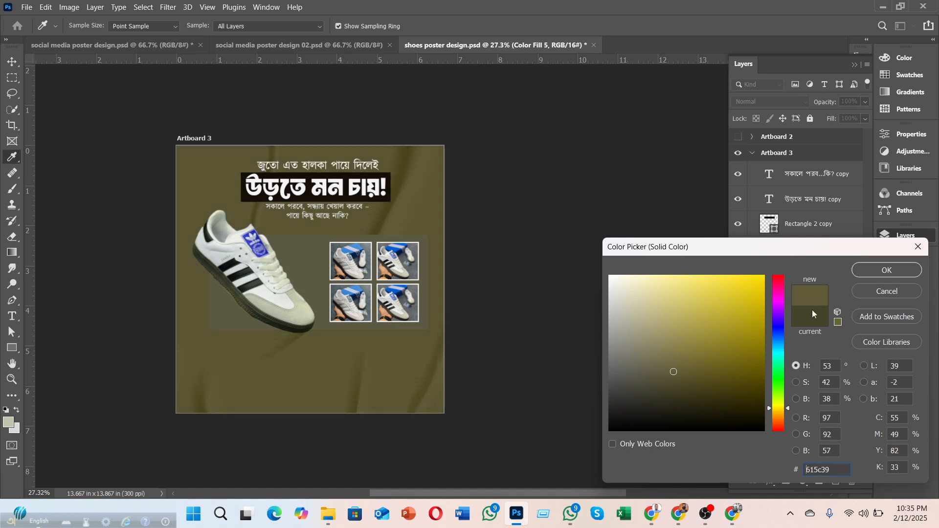
left_click(872, 272)
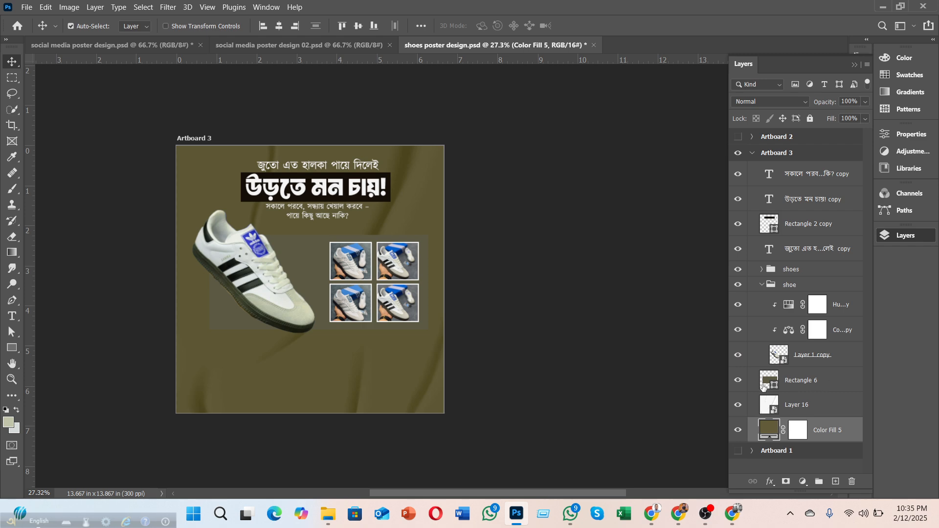
- Change the fill of the Rectangle 6 panel behind the shoe on Artboard 3 to dark olive 403d26
left_click(765, 382)
right_click(12, 348)
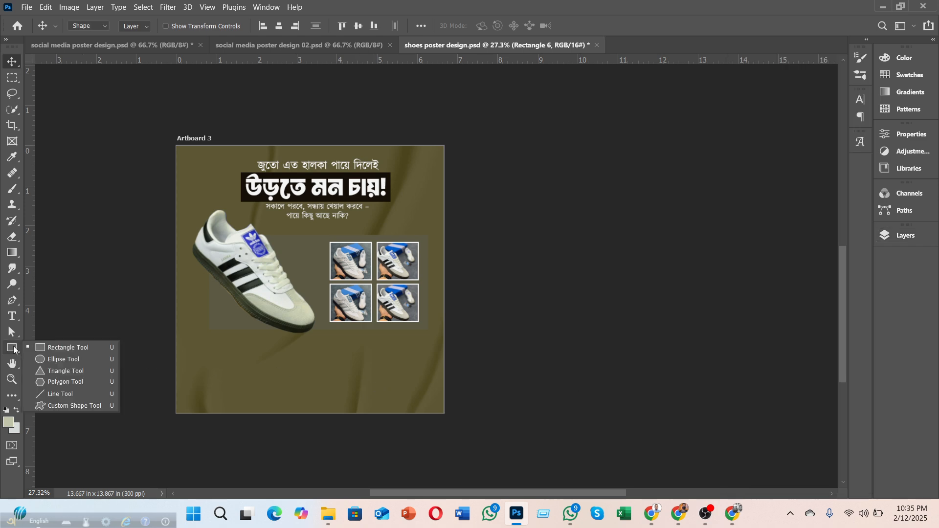
left_click(140, 29)
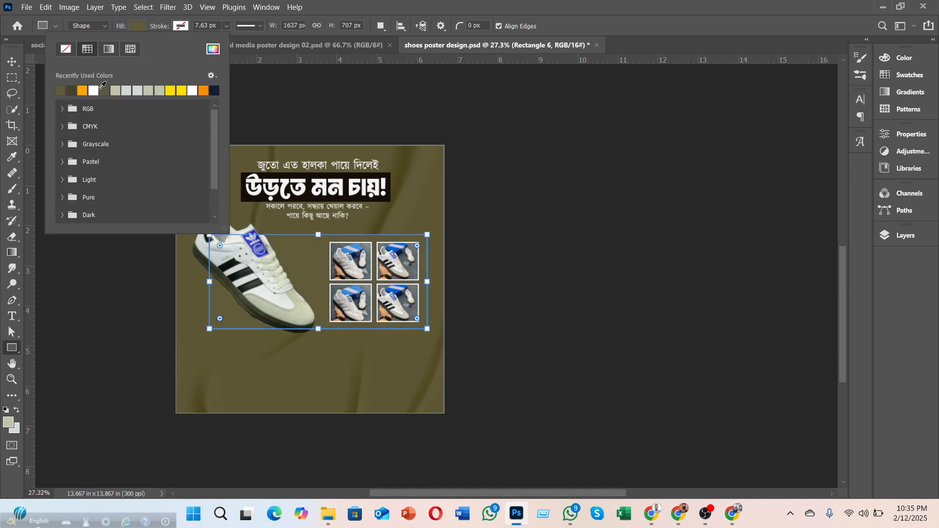
left_click(214, 50)
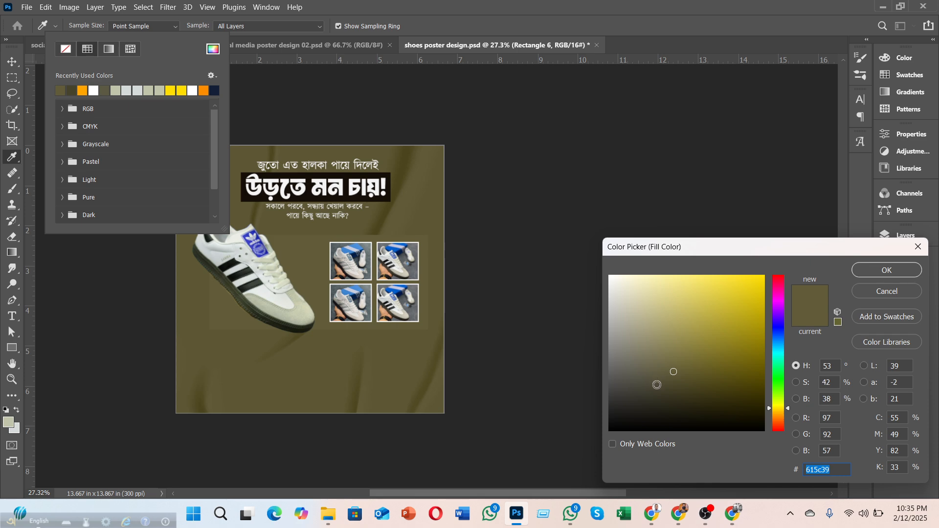
left_click_drag(669, 386, 672, 392)
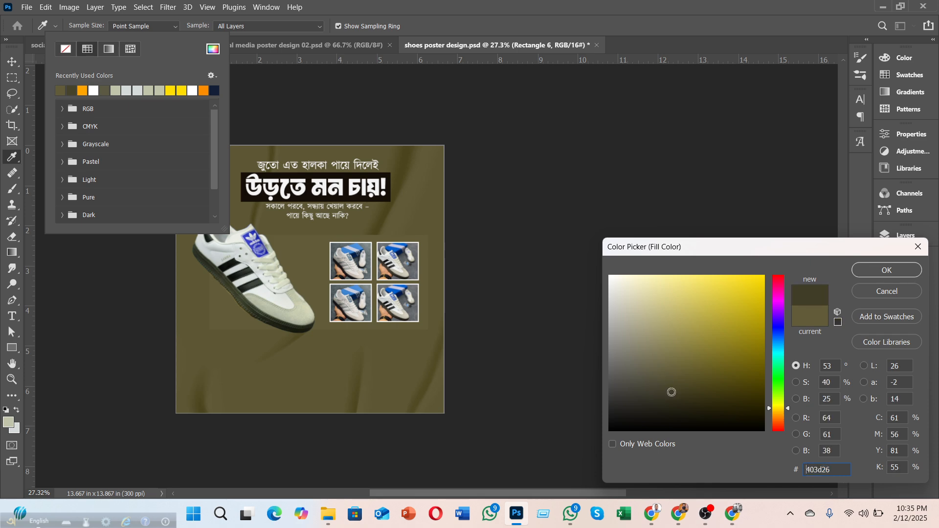
left_click(872, 277)
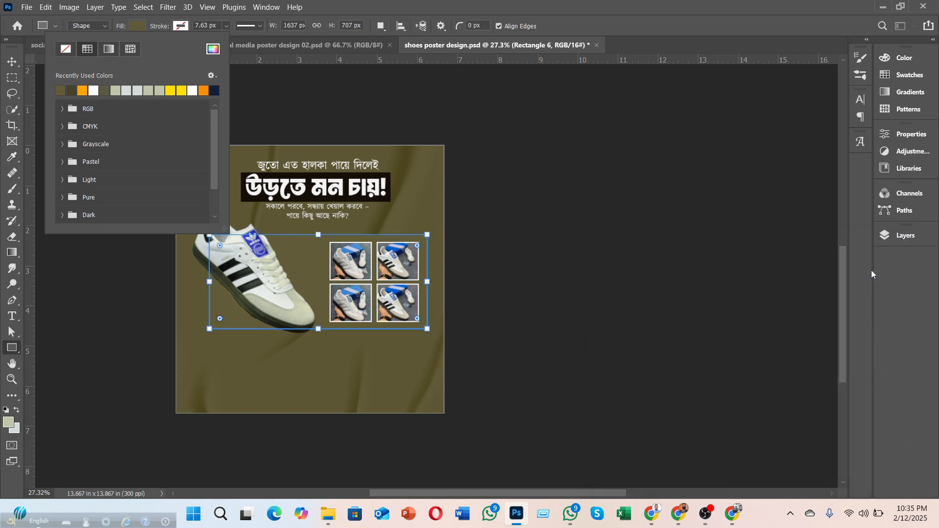
left_click(13, 61)
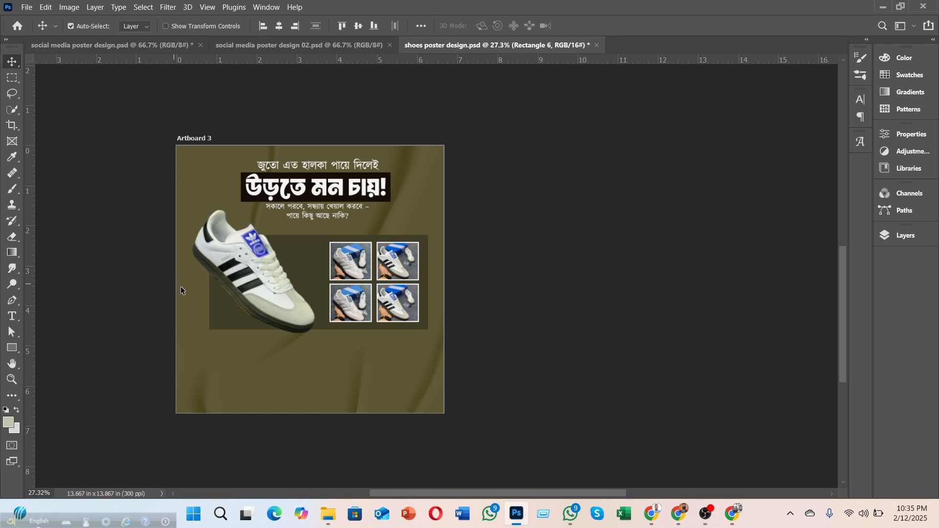
- Collapse Artboard 3's layers and show Artboard 1 again so both posters can be compared
scroll(185, 292, "down", 1)
scroll(172, 291, "up", 1)
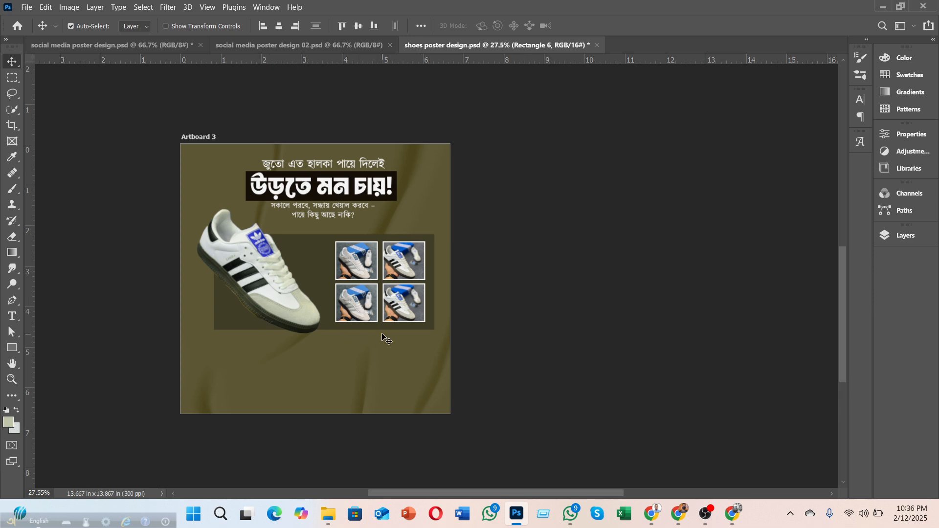
scroll(389, 332, "up", 2)
left_click(884, 240)
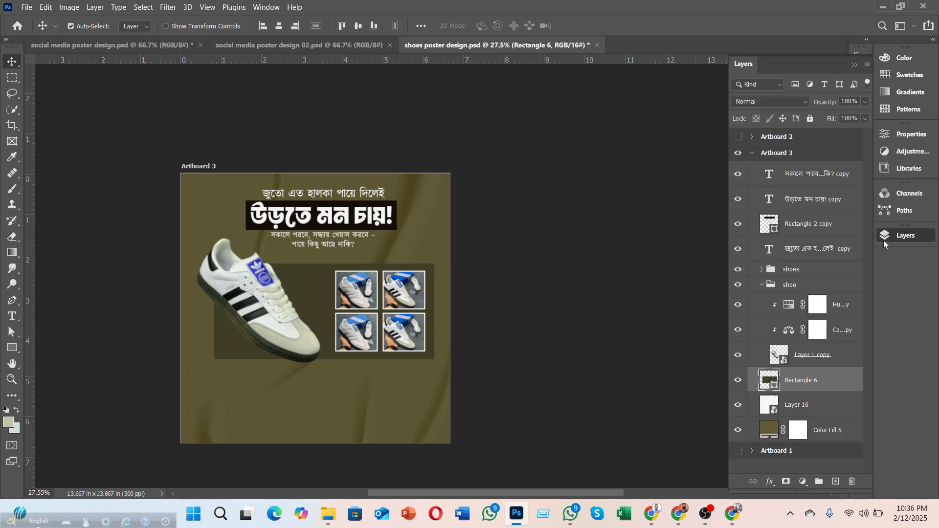
left_click(753, 154)
left_click(738, 169)
scroll(457, 279, "up", 5)
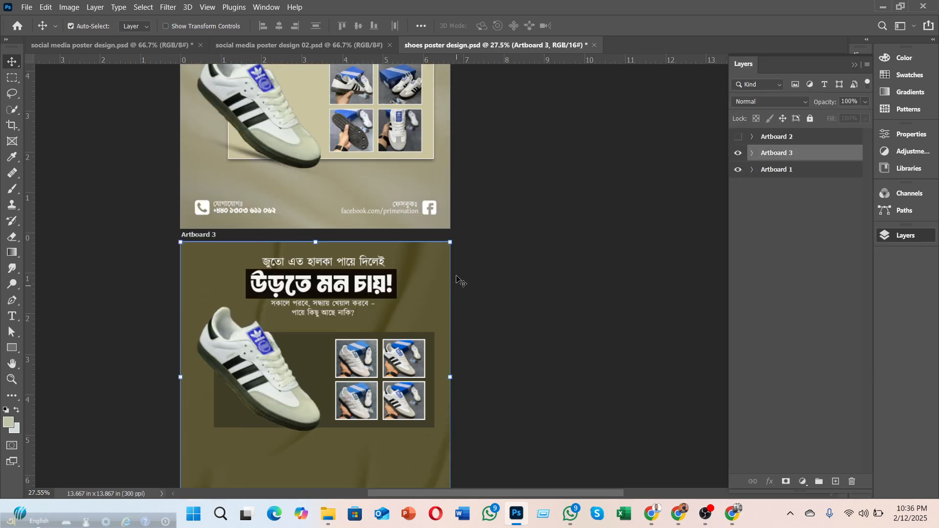
scroll(457, 280, "down", 2)
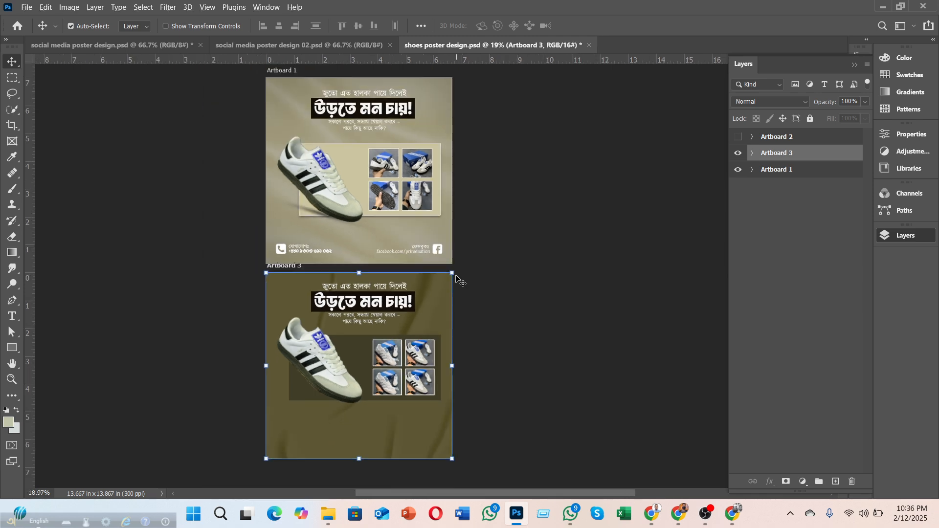
left_click(576, 310)
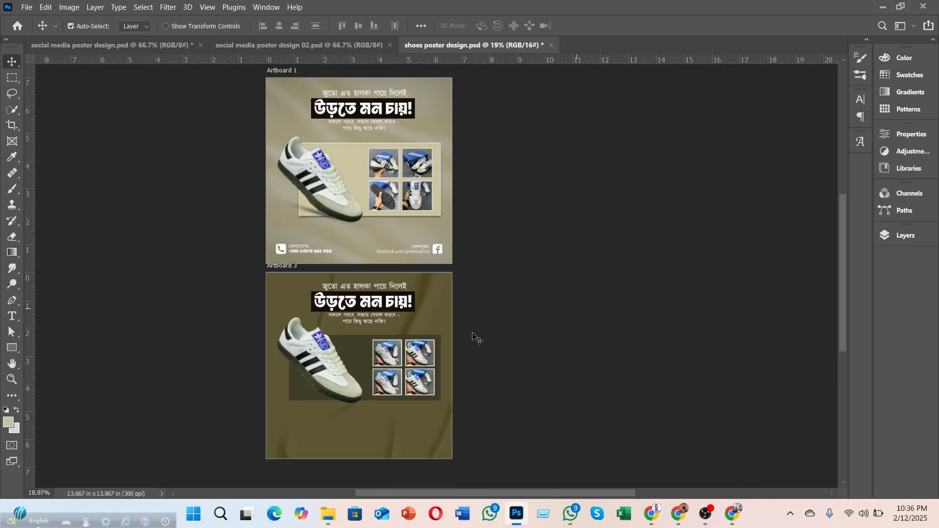
- Set the blend mode of the fabric texture on Layer 16 to Soft Light and compare the background with the layer hidden and shown
left_click(376, 412)
left_click(903, 235)
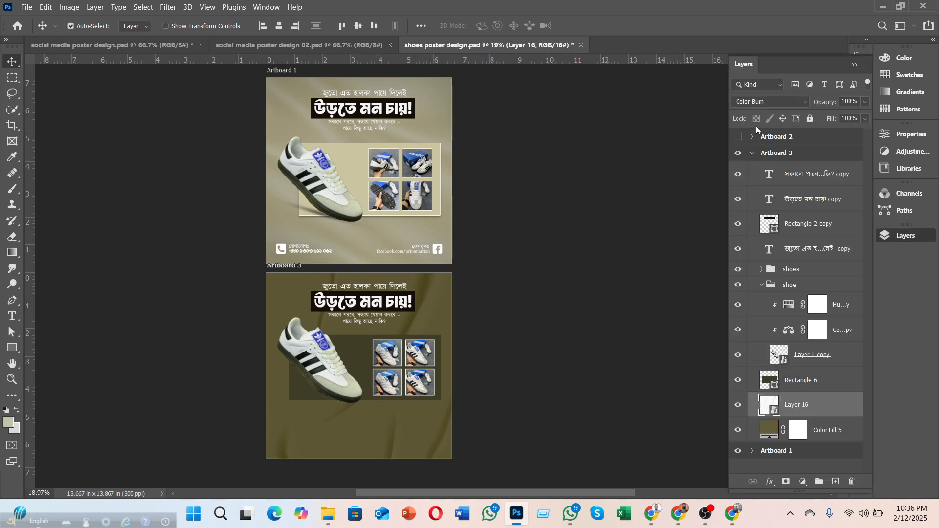
left_click(768, 102)
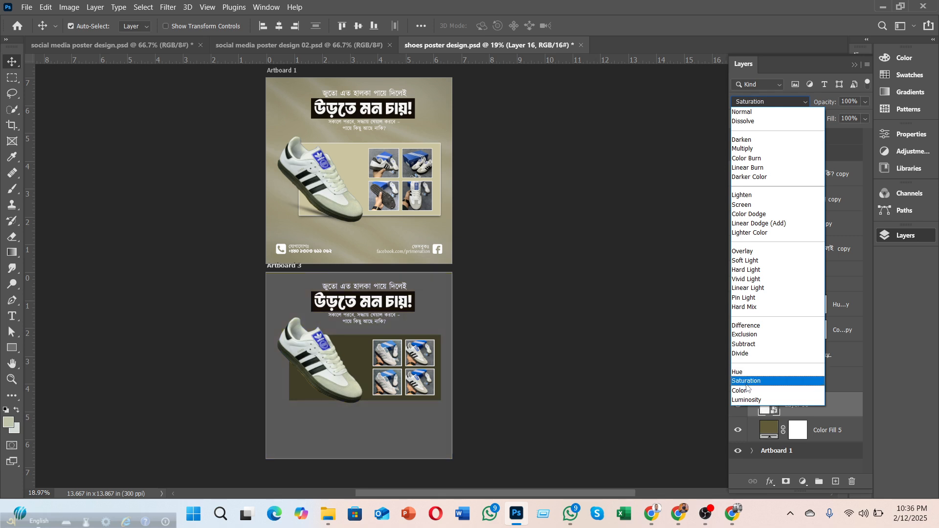
left_click(746, 261)
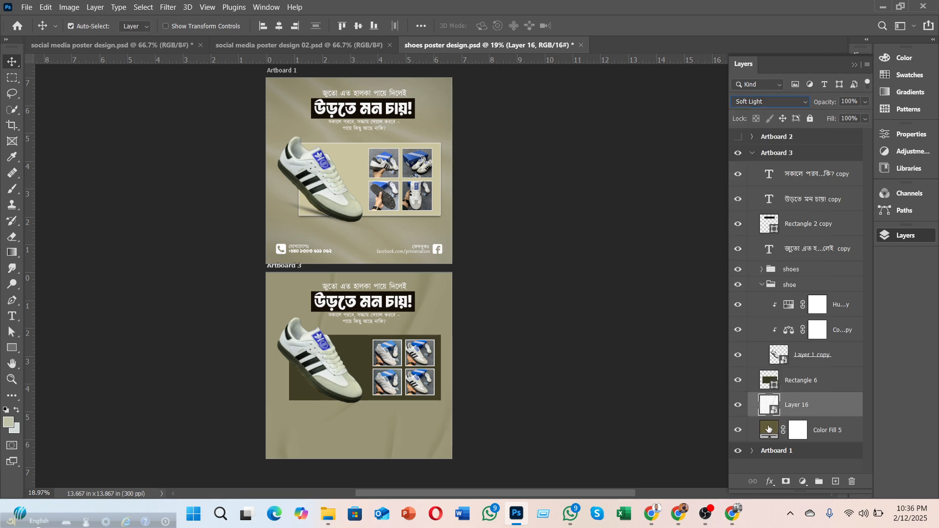
left_click(777, 436)
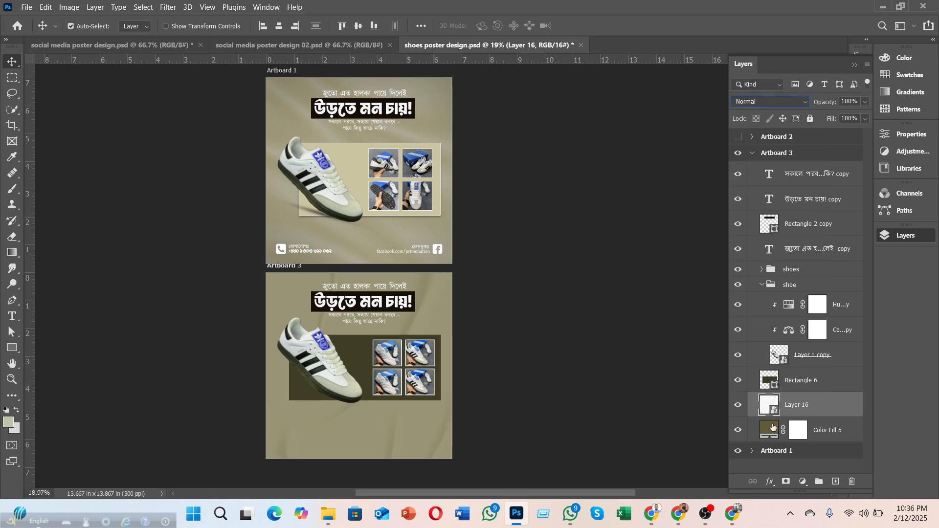
left_click(826, 409)
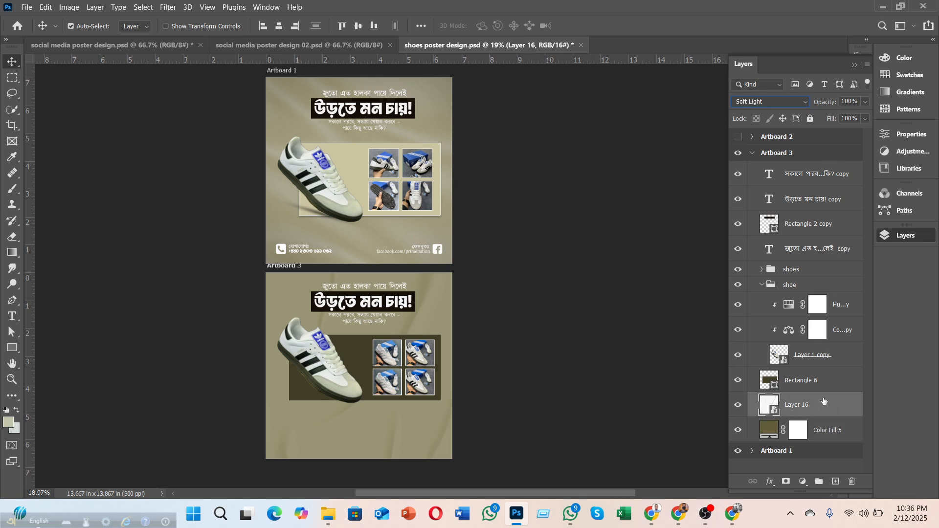
left_click(739, 406)
left_click(740, 408)
left_click(739, 407)
left_click(739, 407)
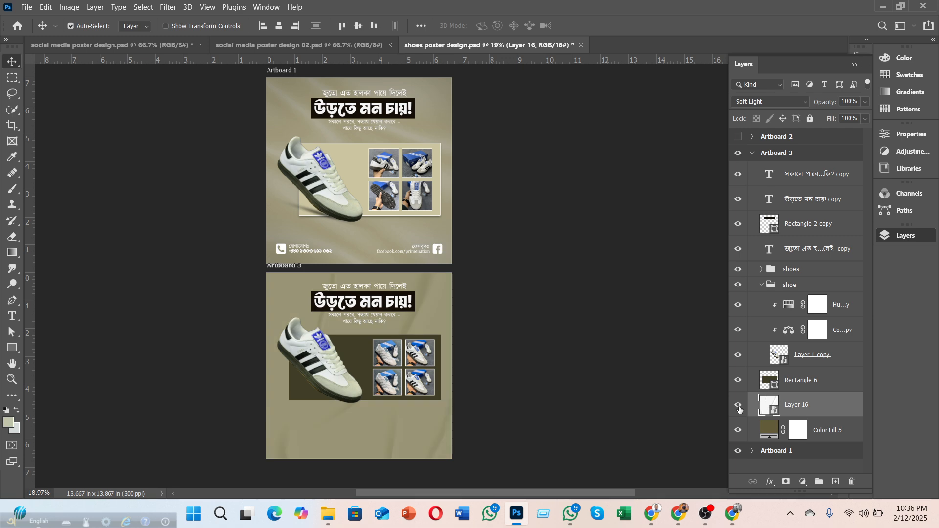
- Add a Hue/Saturation adjustment above Layer 16 with Colorize on, Hue 63, Saturation 13 and Lightness -20
left_click(804, 483)
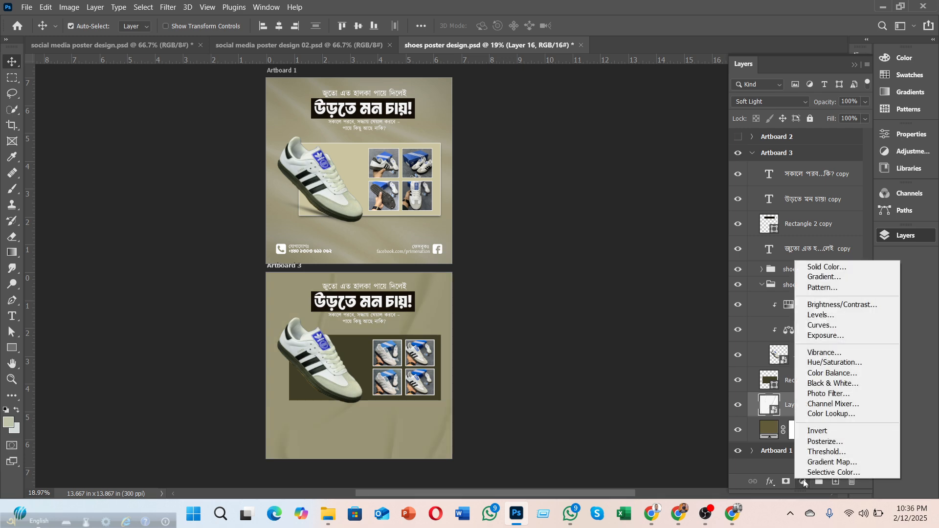
left_click(833, 364)
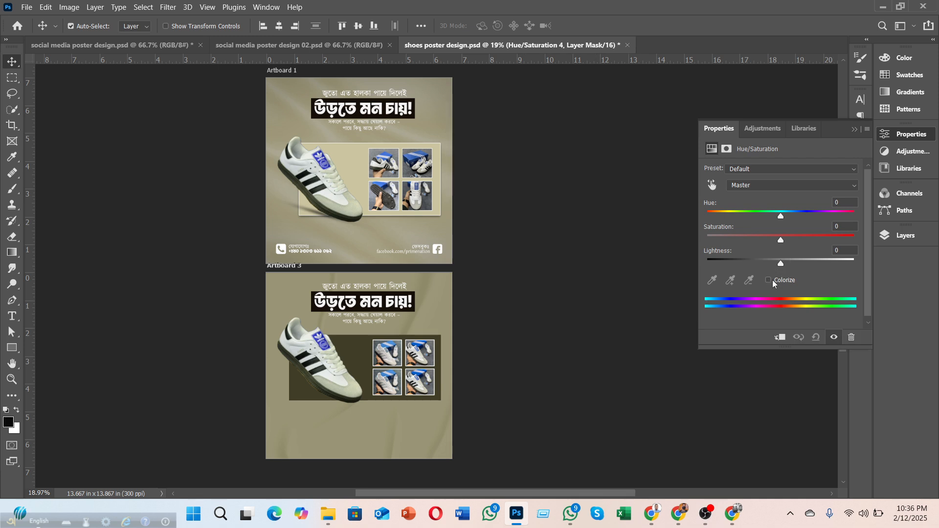
left_click(767, 280)
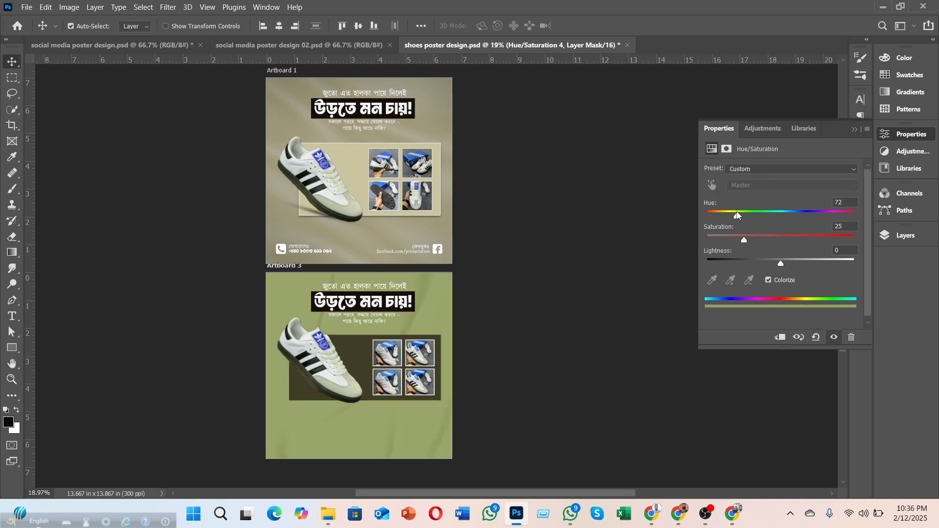
mouse_move(737, 215)
left_mouse_down()
mouse_move(708, 223)
mouse_move(810, 228)
mouse_move(727, 246)
mouse_move(735, 217)
left_mouse_up()
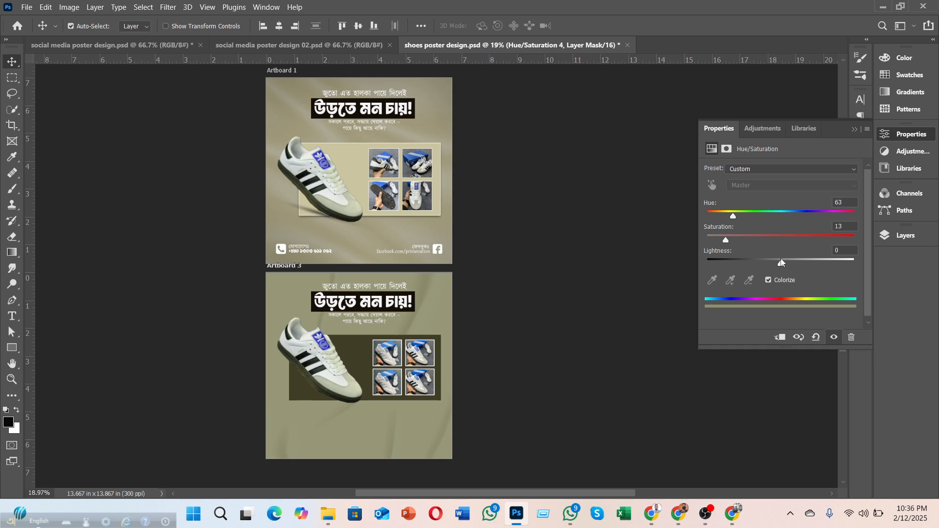
mouse_move(781, 263)
left_mouse_down()
mouse_move(766, 265)
mouse_move(795, 266)
mouse_move(767, 265)
left_mouse_up()
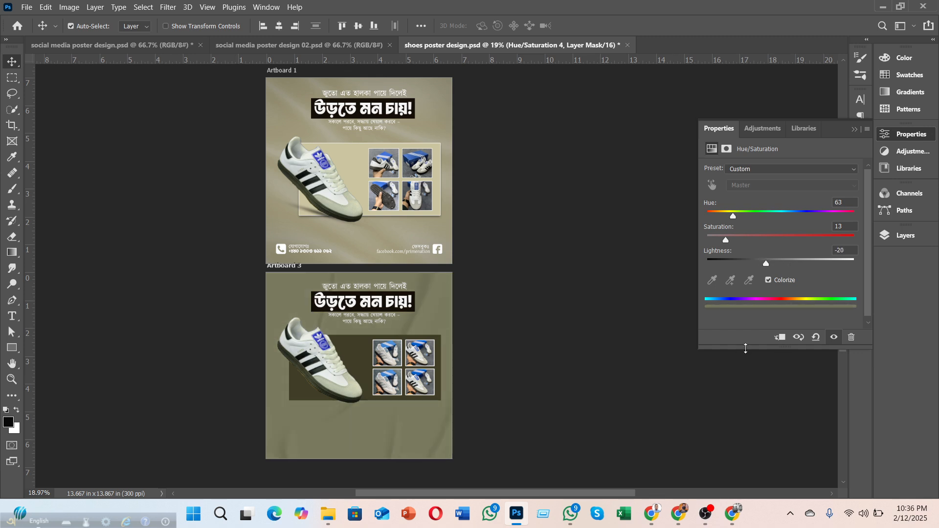
- Add a Color Balance adjustment directly above Layer 16 with midtones Cyan-Red -87, Magenta-Green -13 and Yellow-Blue -47
left_click(899, 237)
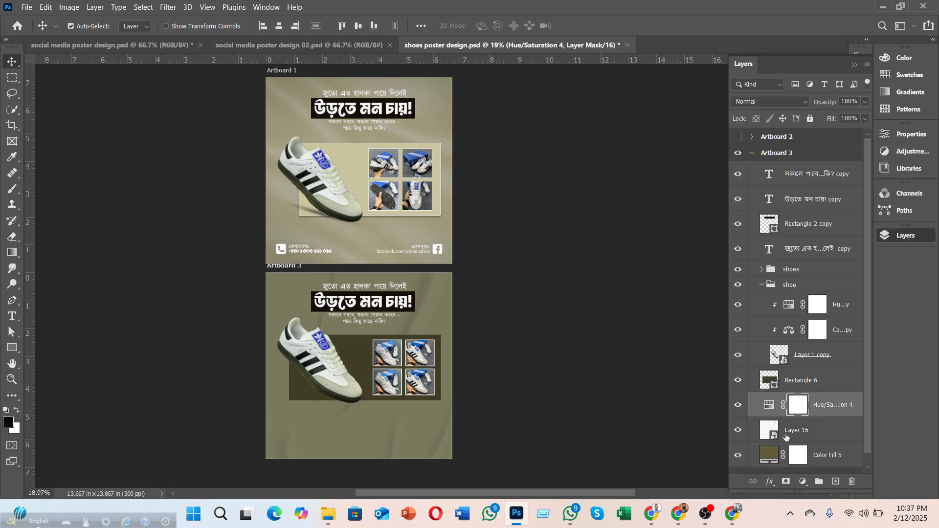
left_click(802, 430)
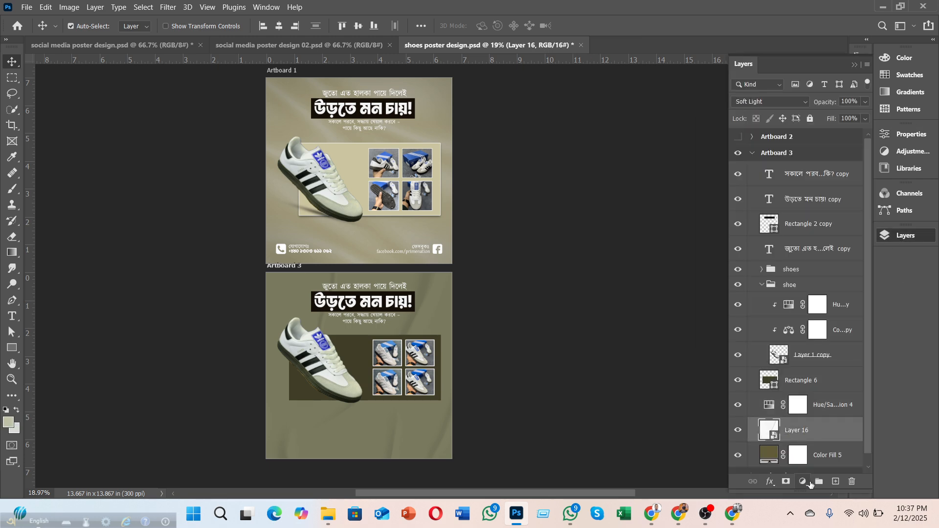
left_click(803, 482)
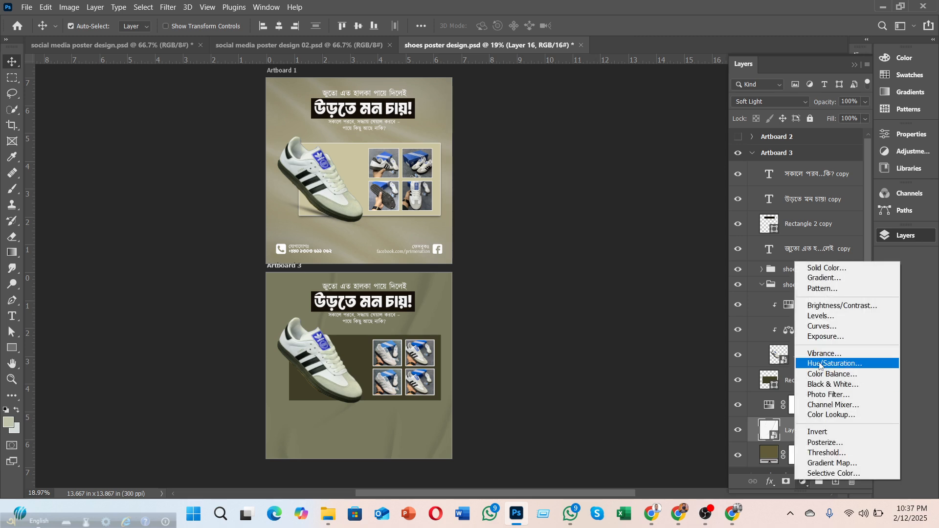
left_click(816, 374)
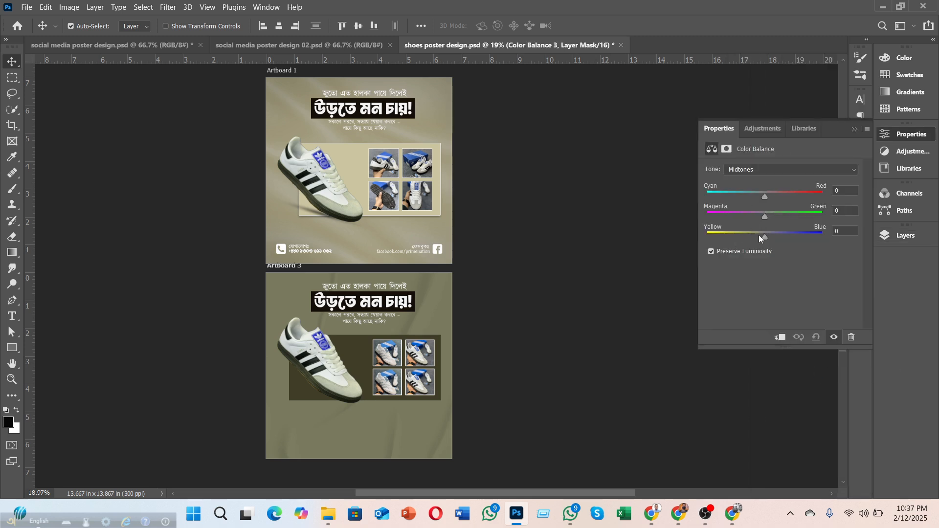
left_click_drag(765, 238, 739, 239)
left_click_drag(765, 196, 758, 218)
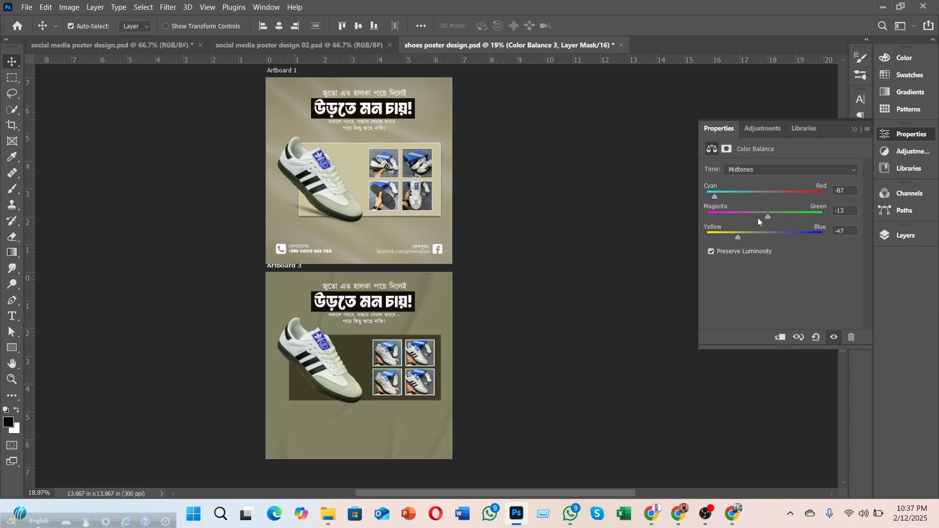
- Move the Color Balance layer above Hue/Saturation 4 and reset its midtones to Magenta-Green +1 and Yellow-Blue -9, with Cyan-Red shifted slightly toward red
left_click(898, 236)
left_click_drag(835, 433, 835, 400)
double_click(769, 405)
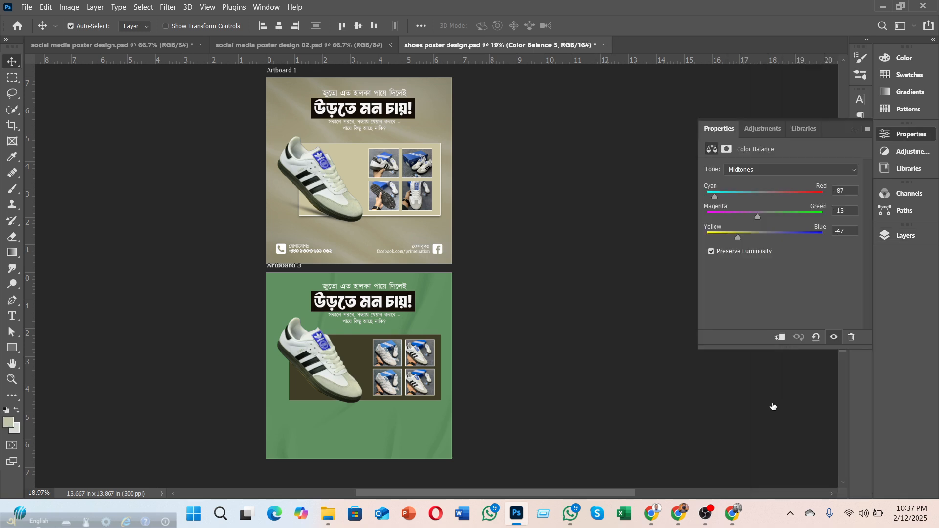
left_click_drag(715, 196, 760, 238)
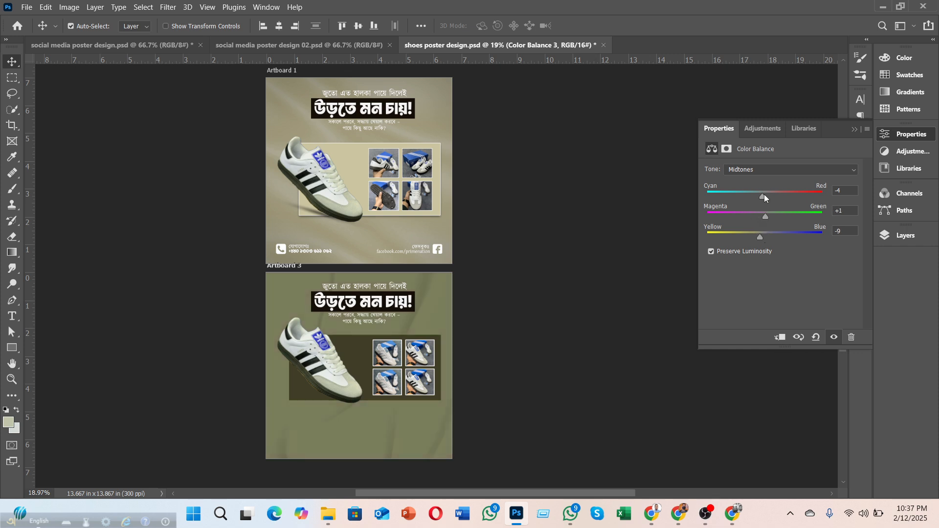
left_click_drag(764, 195, 772, 194)
left_click(903, 236)
left_click(600, 290)
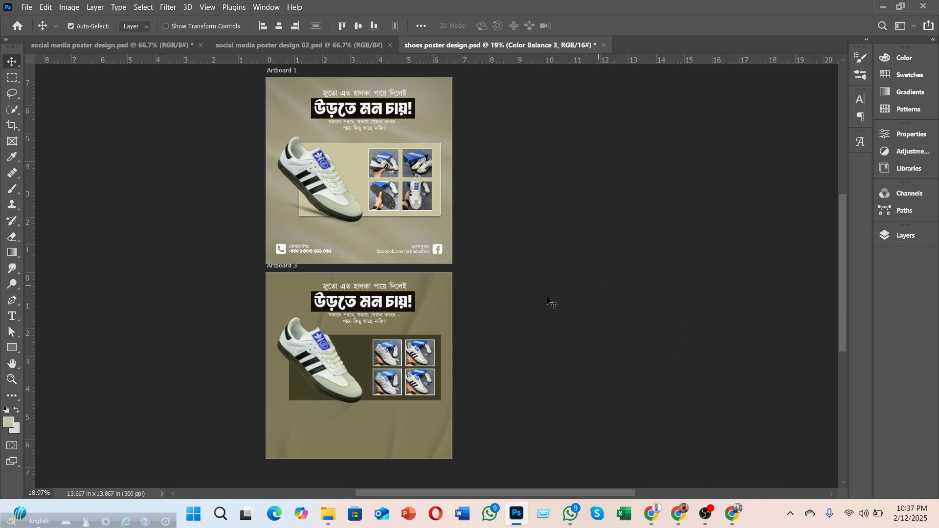
- Deselect the layers and compare Artboard 3's recoloured background and panel with Artboard 1
left_click(511, 308)
scroll(497, 312, "up", 2)
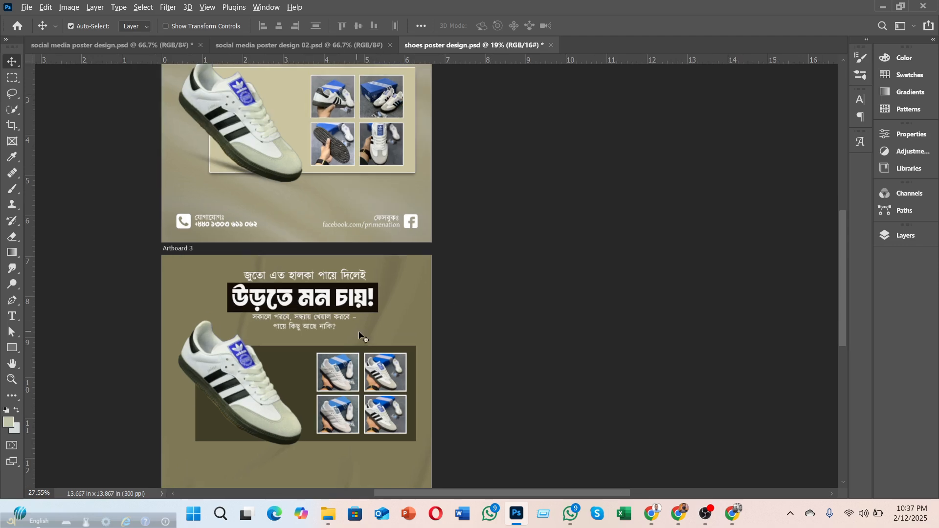
scroll(359, 332, "up", 3)
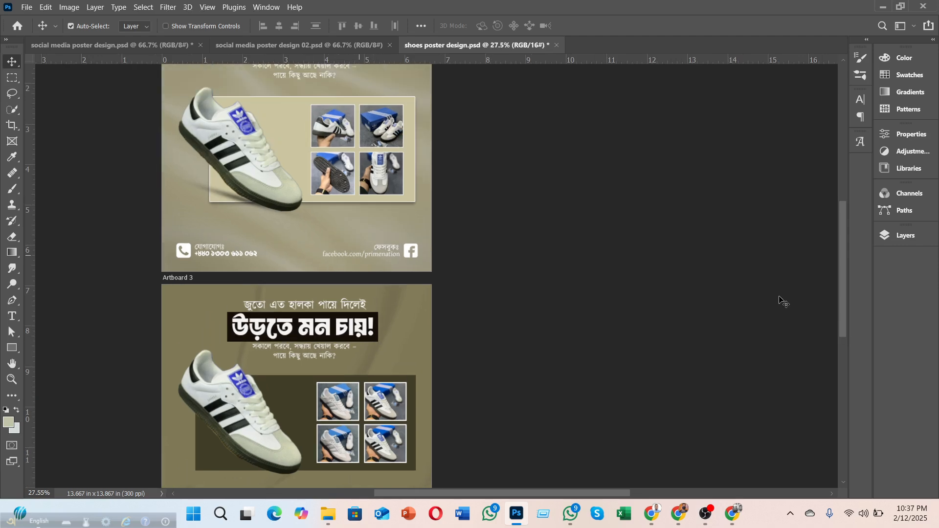
left_click(898, 237)
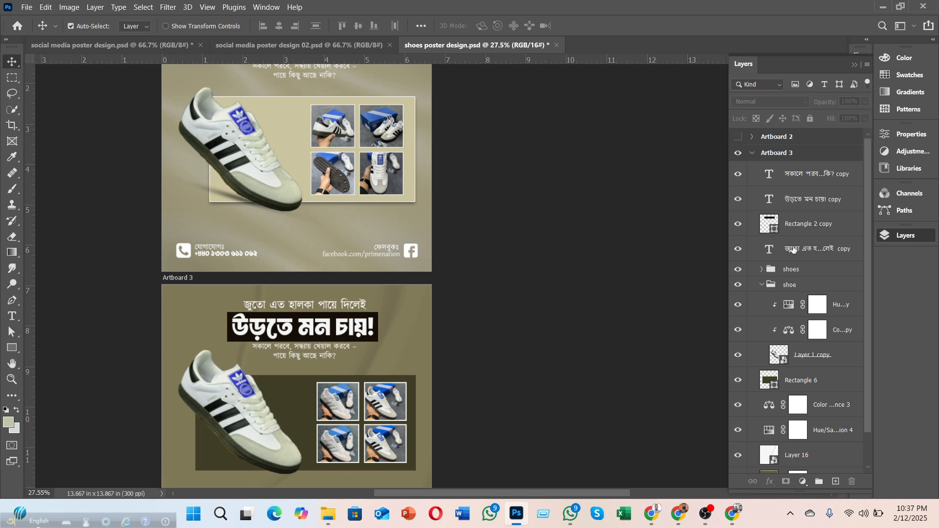
scroll(499, 306, "down", 2)
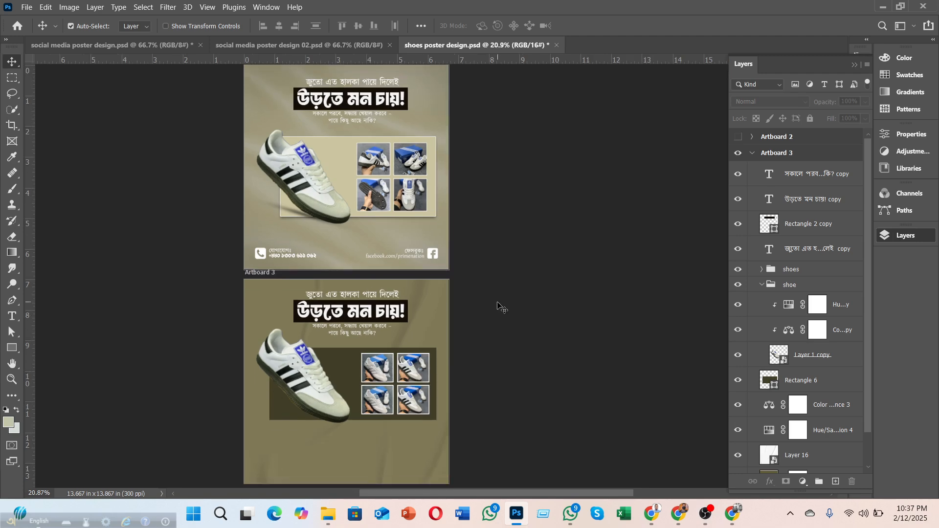
scroll(500, 306, "down", 1)
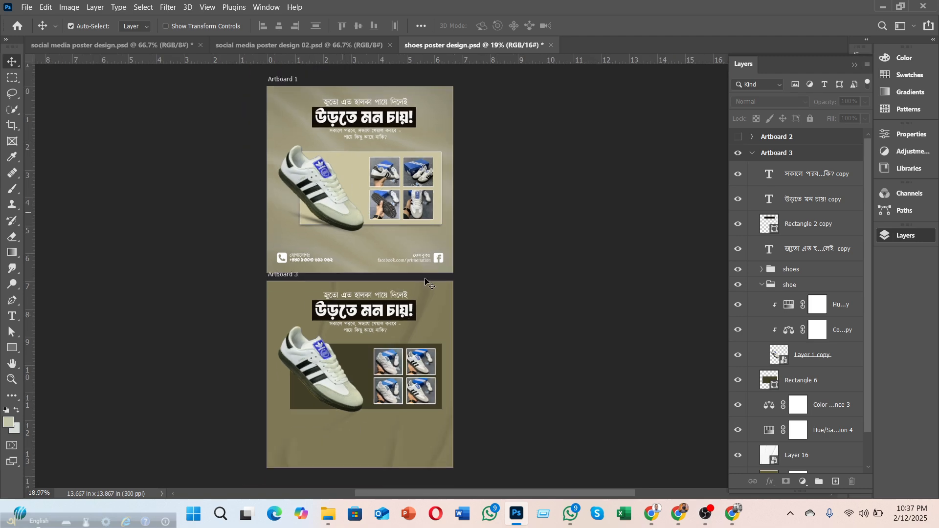
- Collapse Artboard 3 and hide it so that only Artboard 1 is shown, and examine that poster up close
left_click(756, 157)
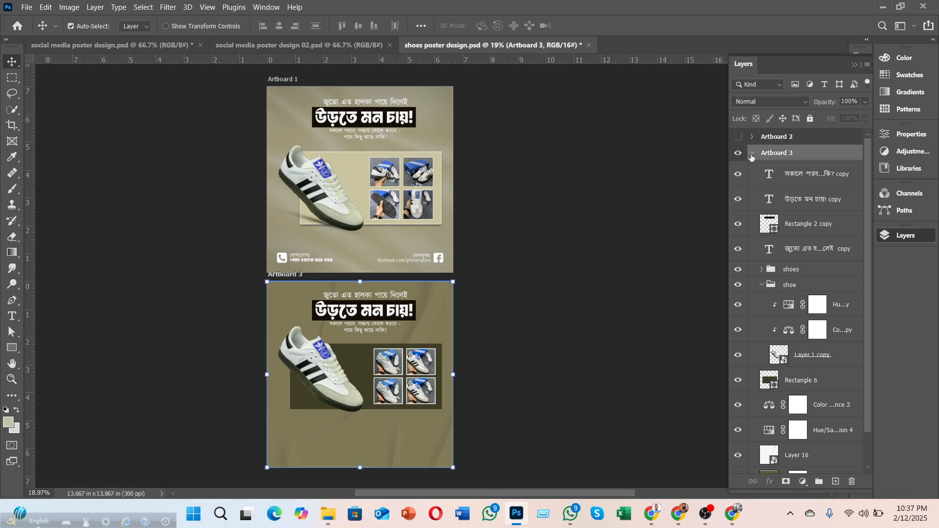
left_click(752, 154)
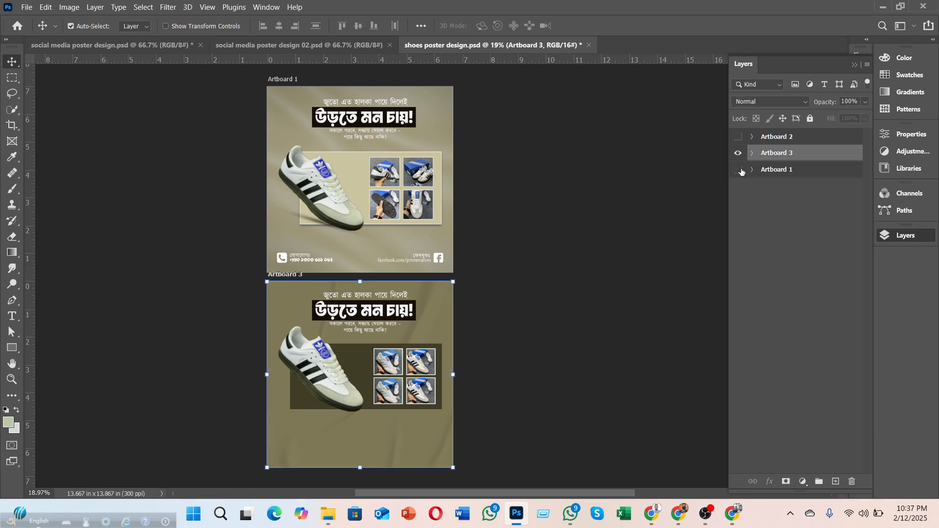
left_click(739, 169)
left_click(738, 153)
left_click(738, 169)
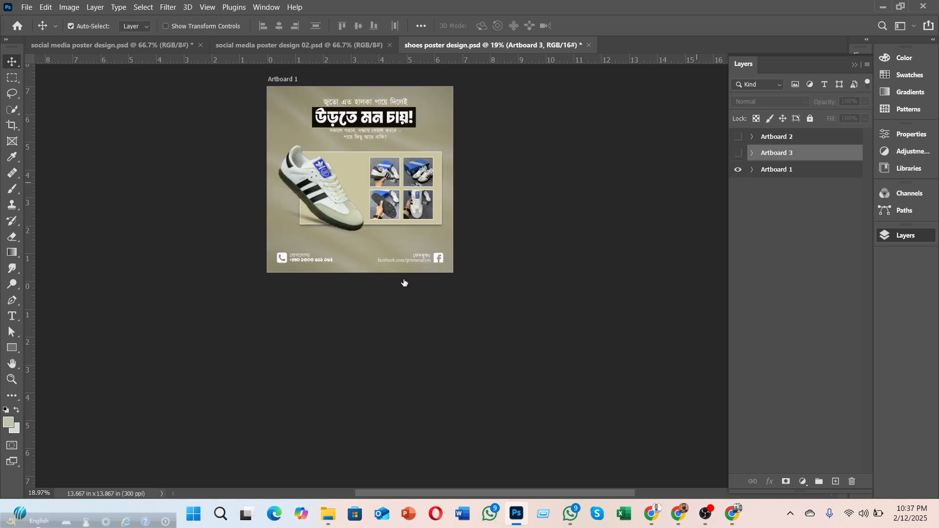
scroll(391, 293, "up", 1)
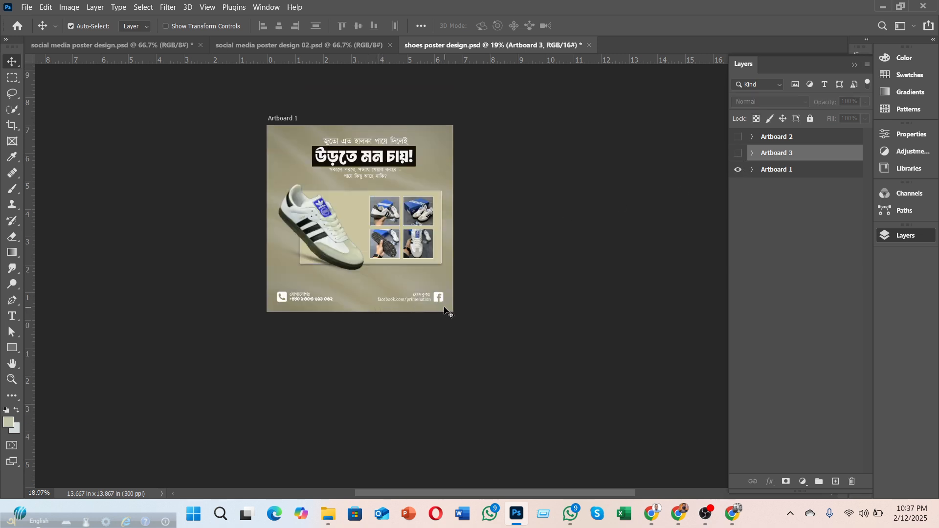
scroll(445, 311, "up", 2)
scroll(305, 376, "up", 1)
scroll(306, 376, "up", 1)
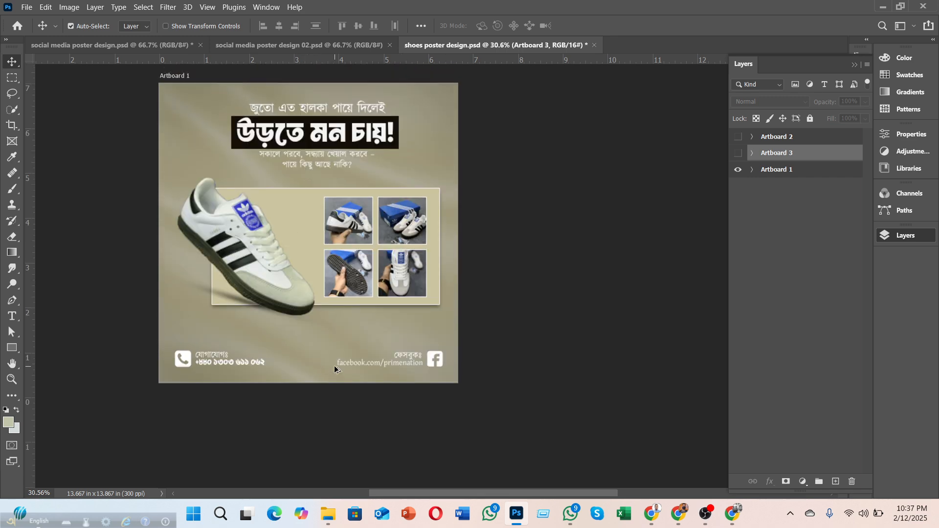
scroll(337, 368, "up", 1)
scroll(345, 369, "up", 1)
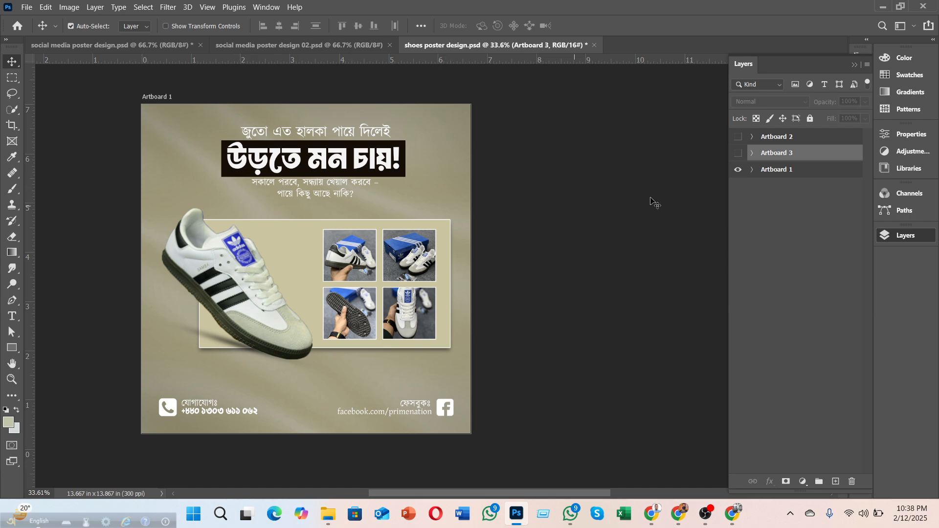
- Hide Artboard 1 and show Artboard 2 instead, with its whole poster in view
left_click(738, 170)
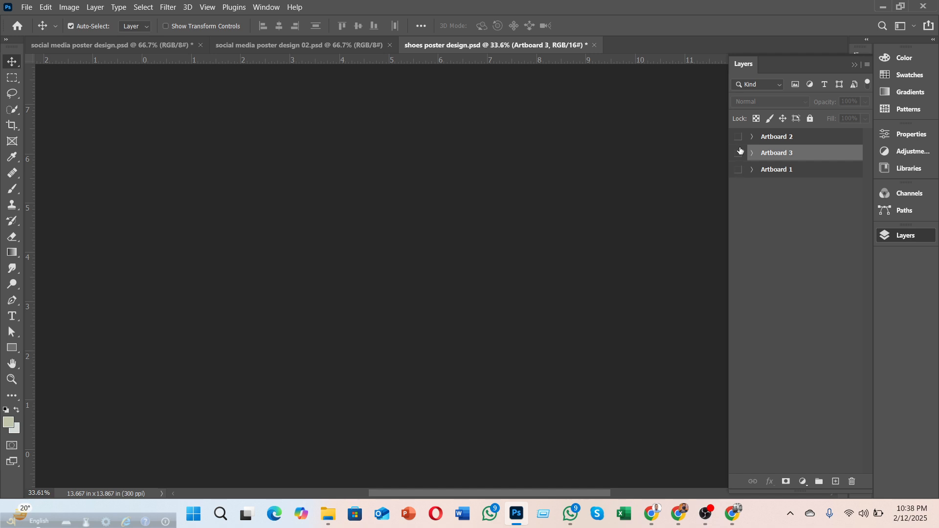
left_click(738, 137)
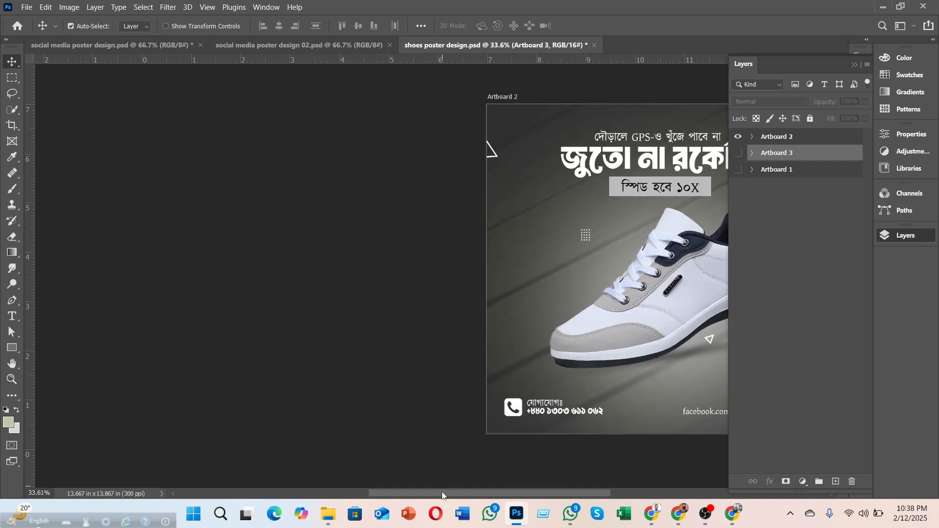
key("F7")
left_click_drag(452, 498, 511, 498)
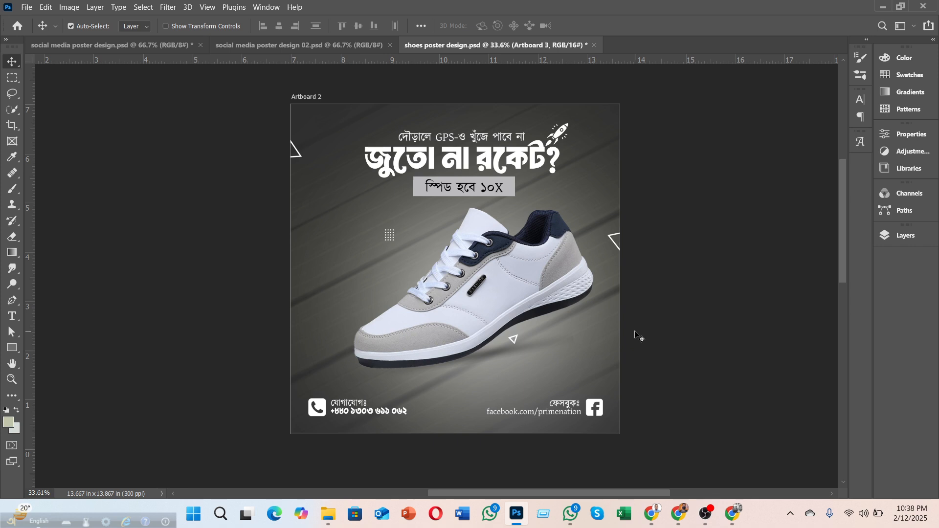
left_click(887, 238)
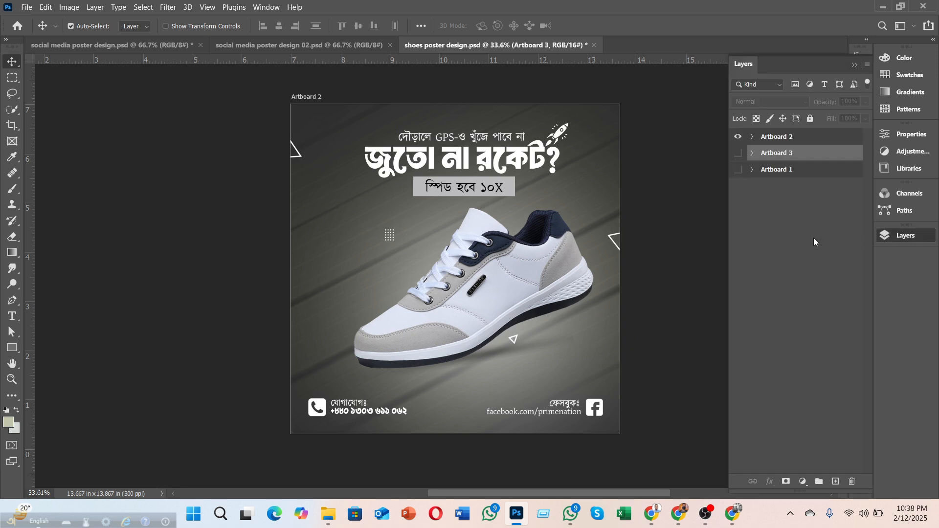
- Expand Artboard 2, collapse its others group and hide every layer and group above Color Fill 2
left_click(752, 137)
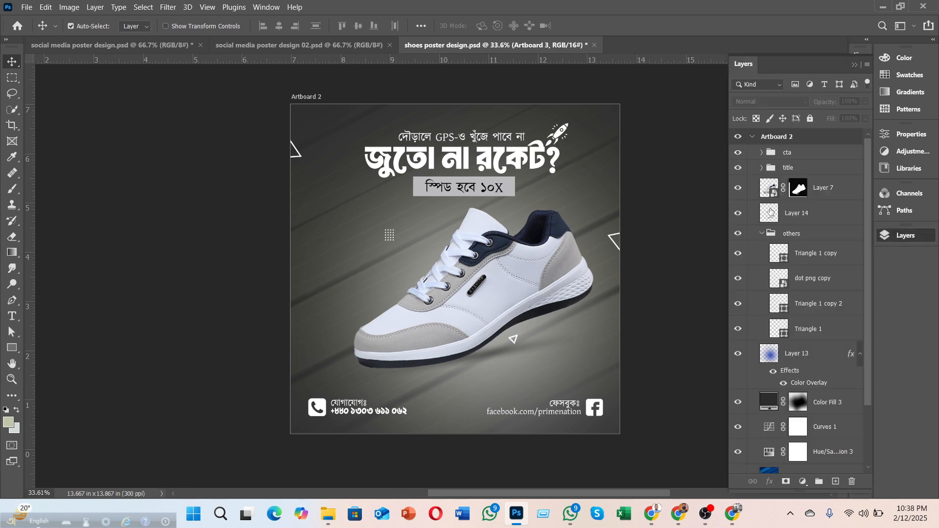
left_click(762, 233)
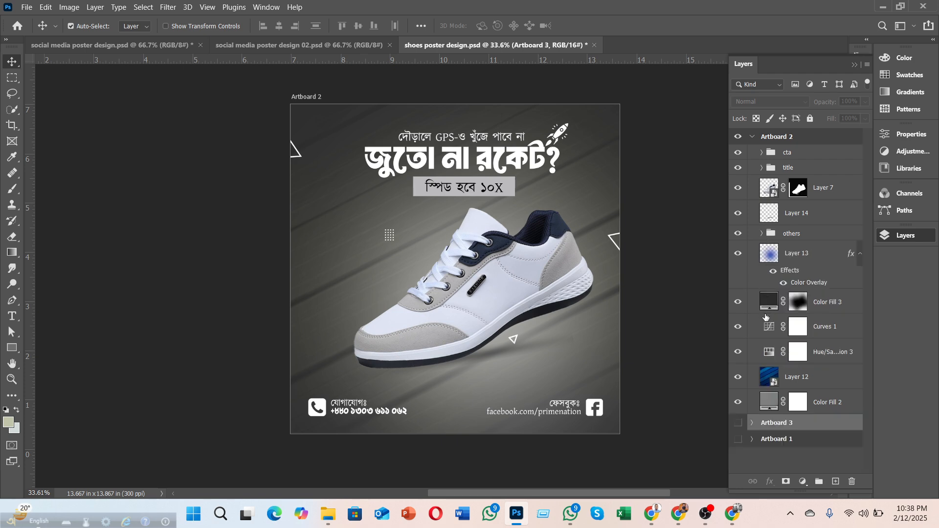
left_click_drag(739, 152, 738, 381)
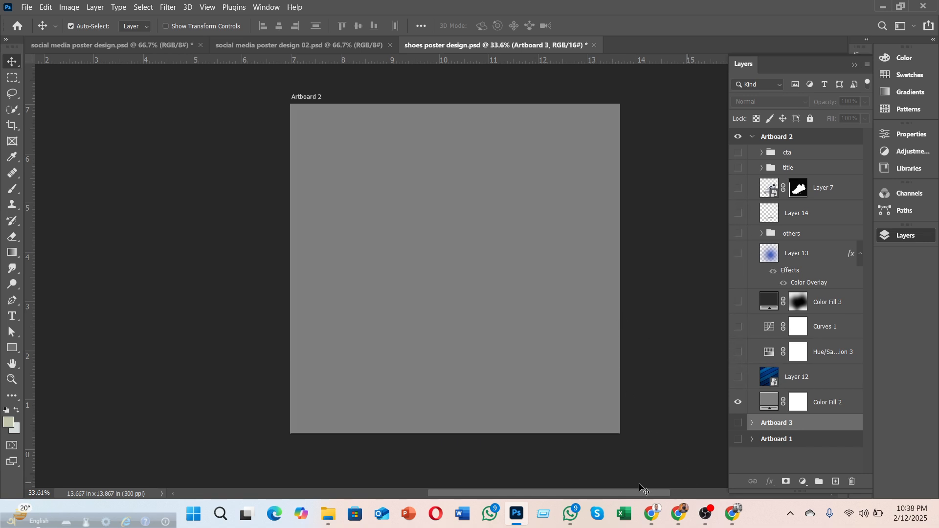
- Show the masked shoe on Layer 7 over Artboard 2's plain grey fill
key("F7")
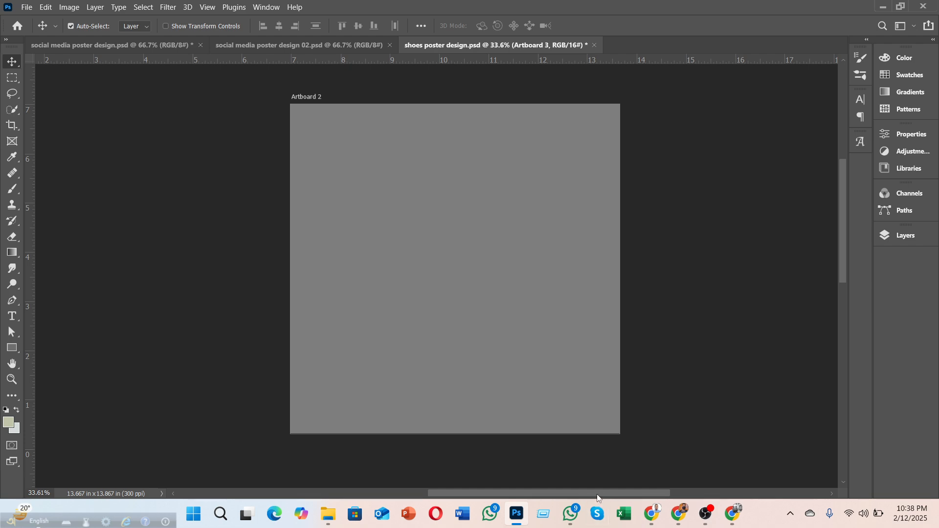
left_click_drag(598, 494, 623, 494)
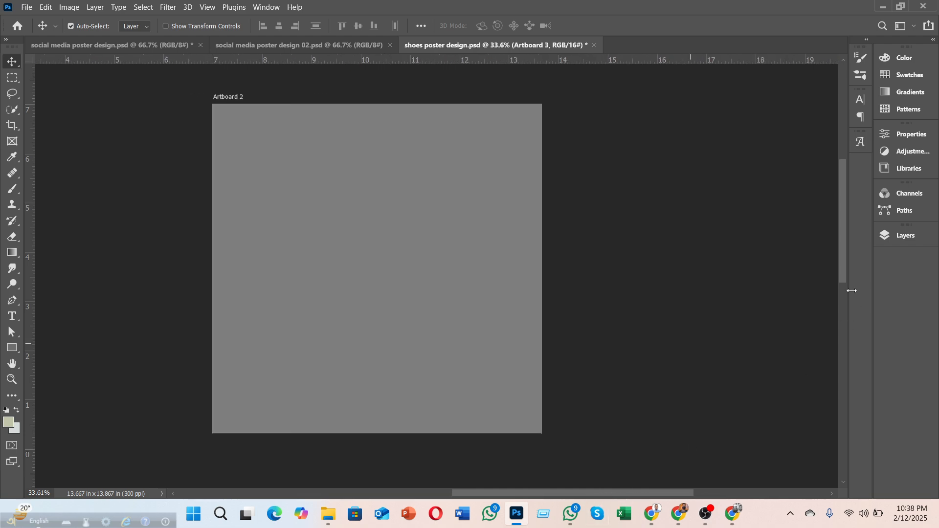
left_click(893, 232)
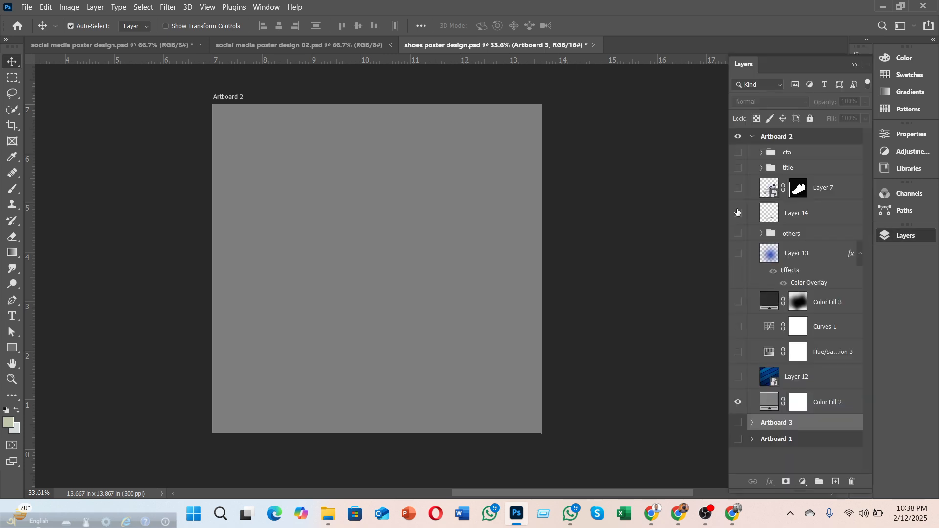
left_click(738, 187)
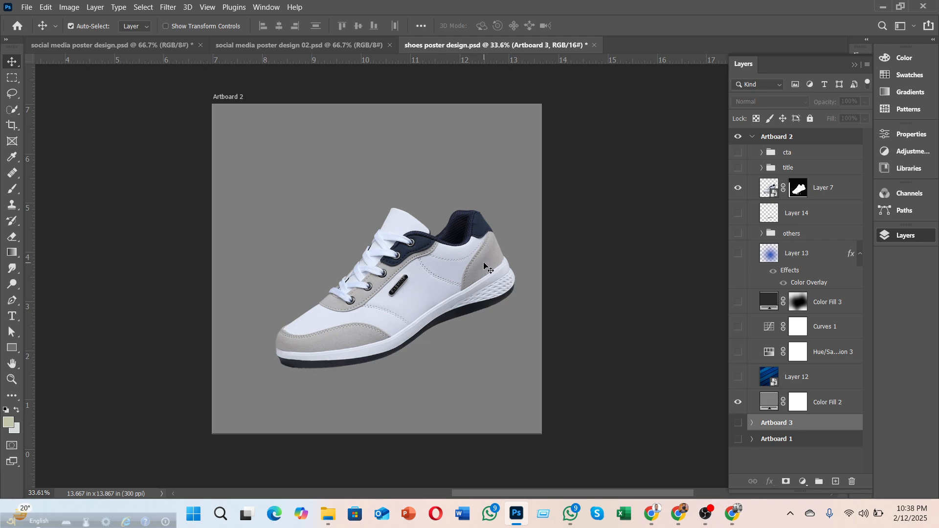
scroll(484, 267, "up", 2)
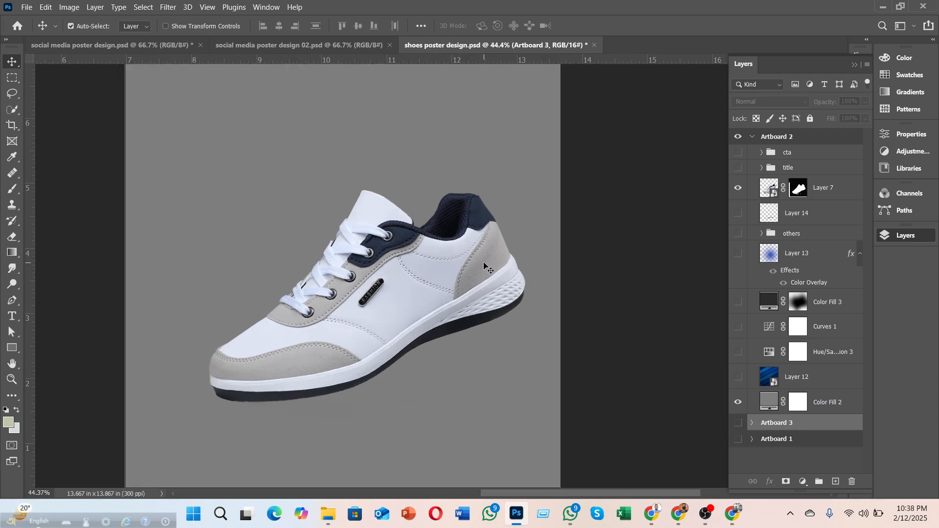
left_click(791, 514)
left_click(840, 452)
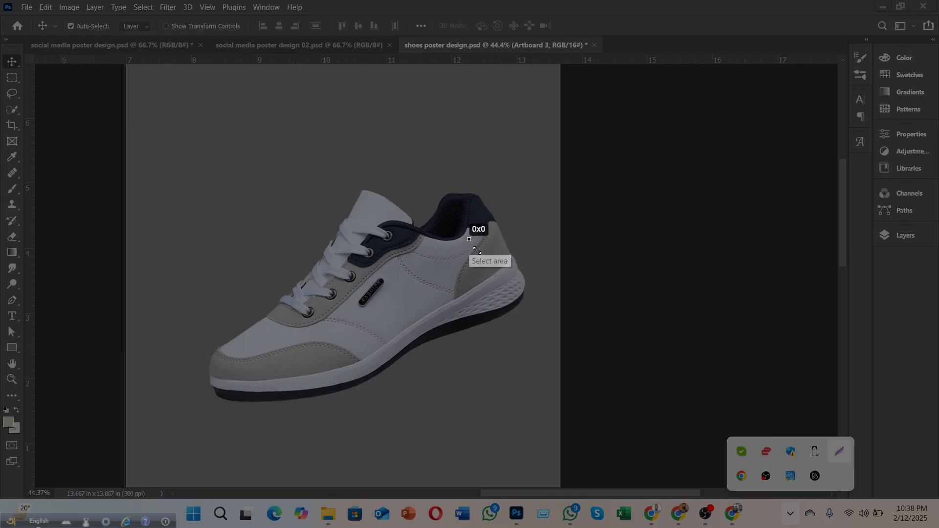
left_click_drag(469, 239, 508, 277)
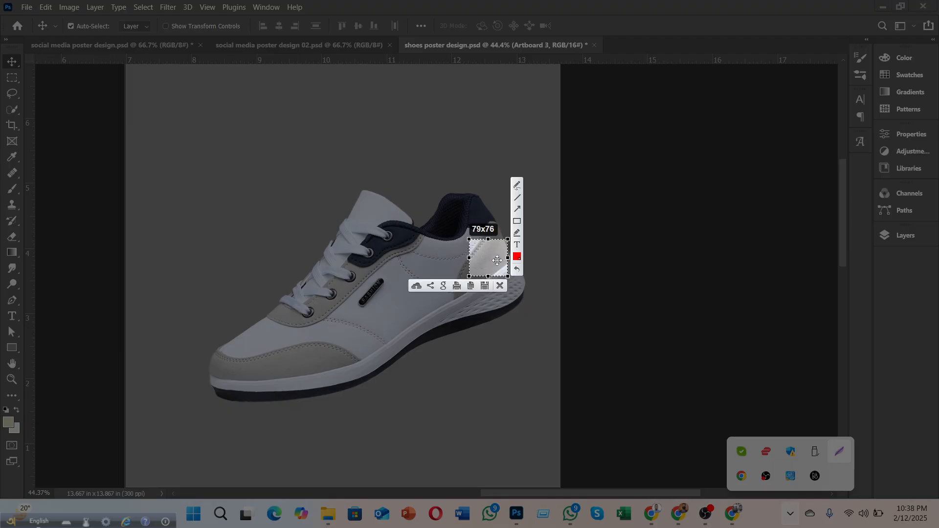
left_click(499, 285)
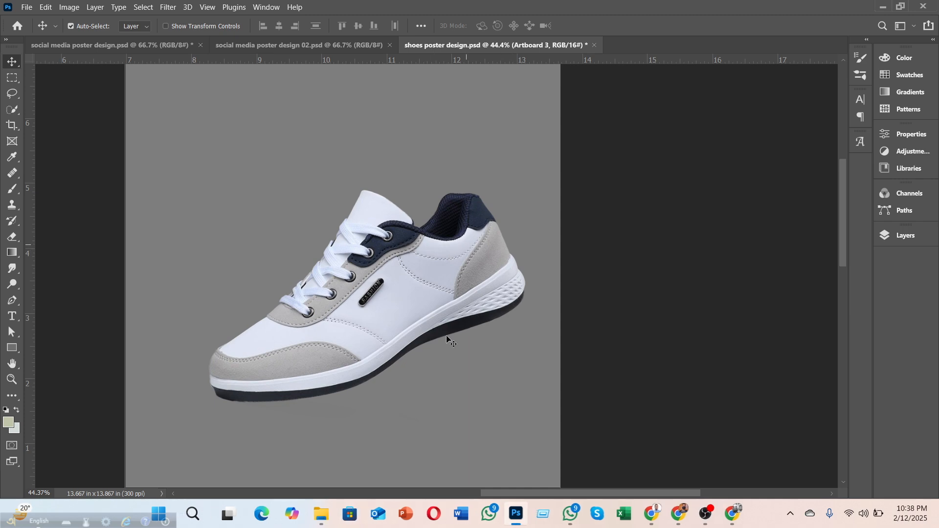
left_click(905, 236)
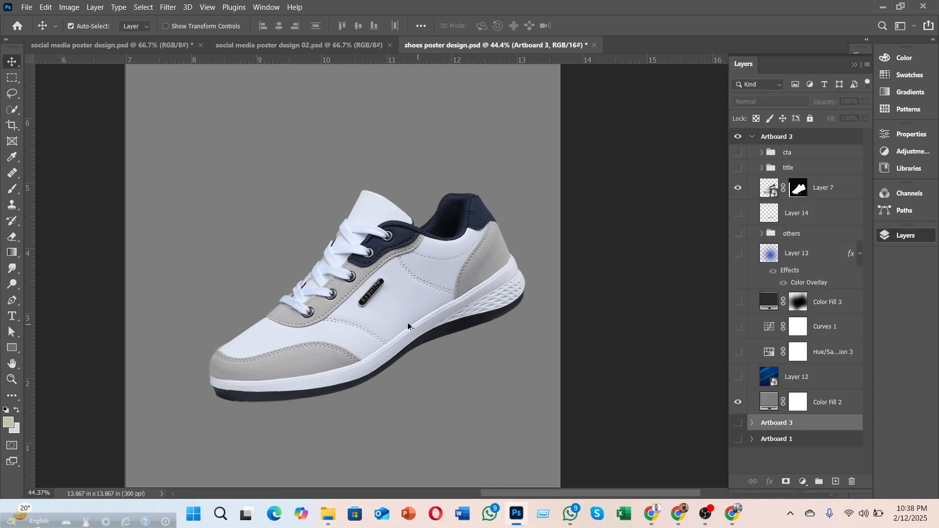
- Show the Layer 12 texture and compare its Normal blend mode with Pin Light, leaving it on Pin Light
scroll(407, 327, "down", 2)
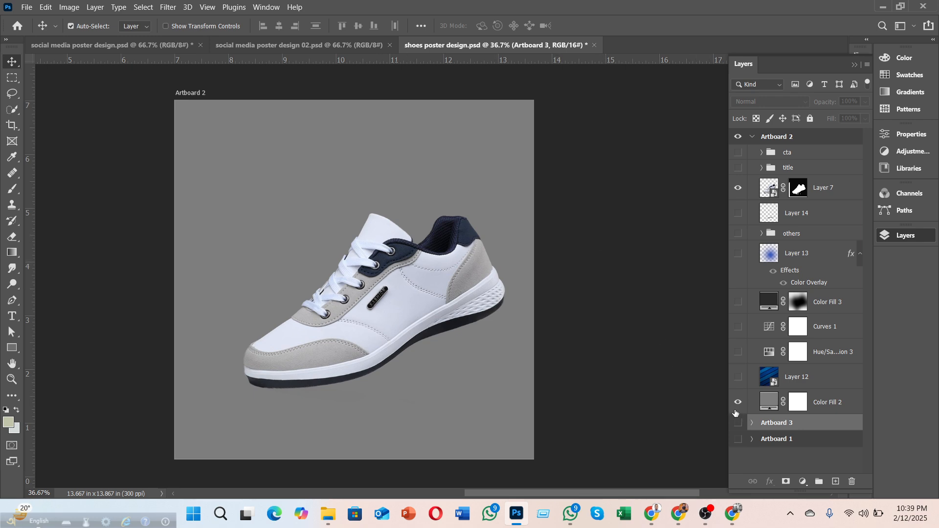
left_click(739, 378)
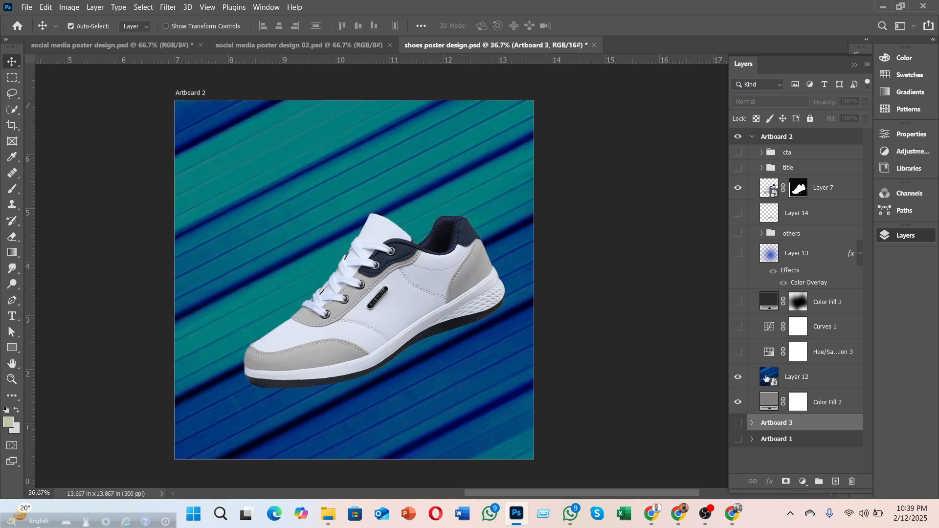
left_click(823, 385)
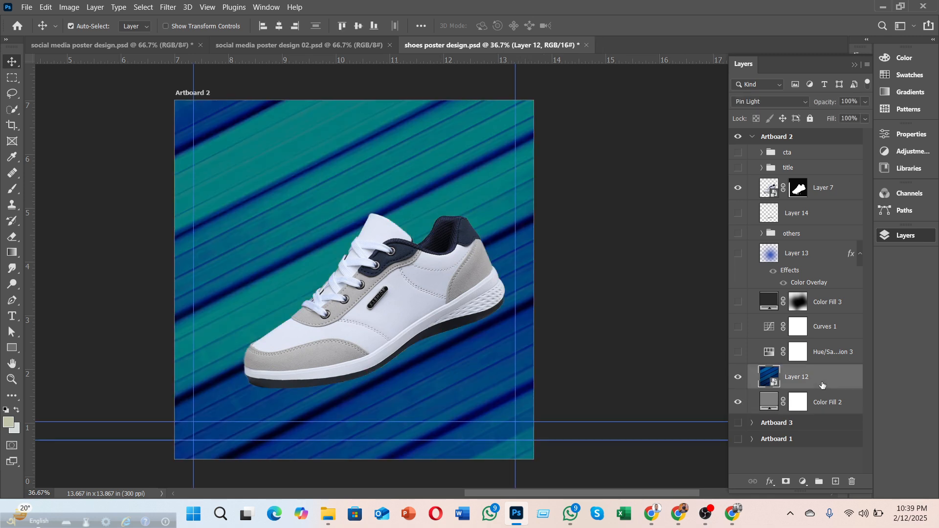
left_click(771, 101)
left_click(751, 111)
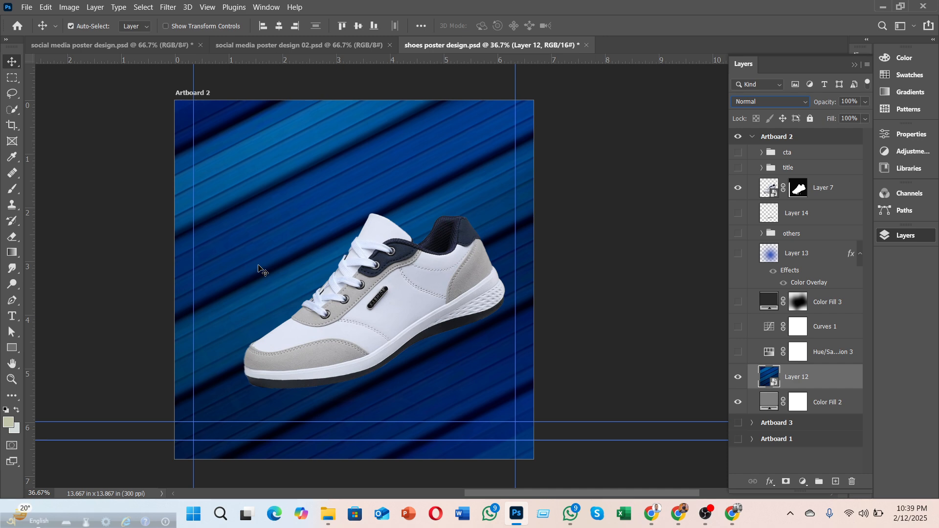
left_click(767, 103)
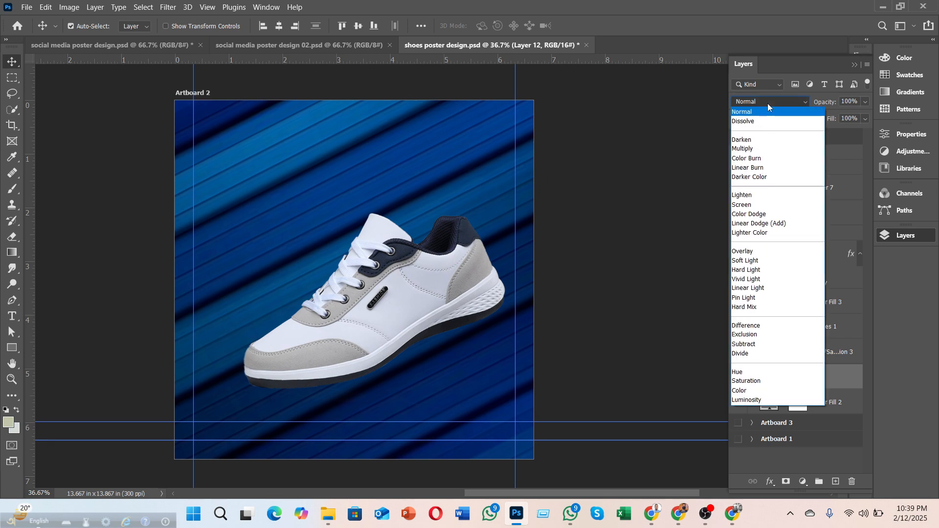
left_click(744, 298)
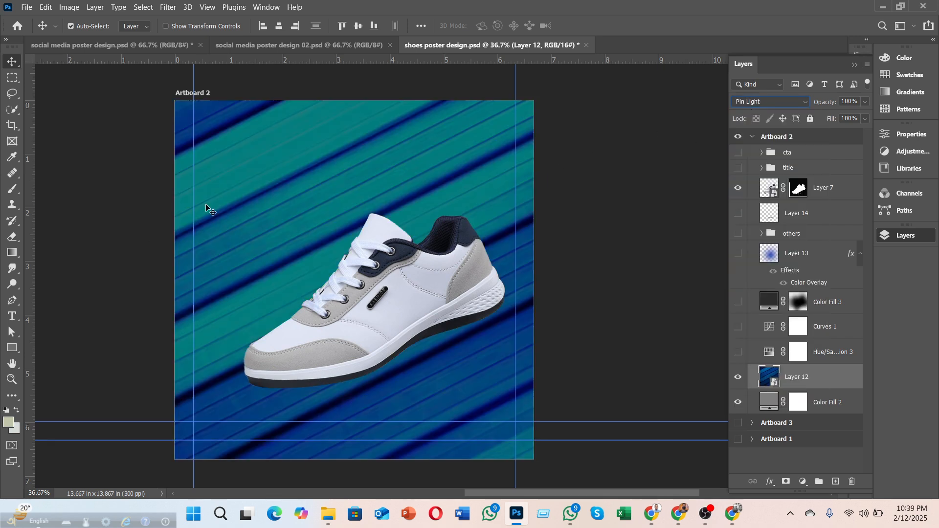
- Show Hue/Saturation 3 above the texture, preview Curves 1 briefly, and review the Hue/Saturation settings
left_click(739, 353)
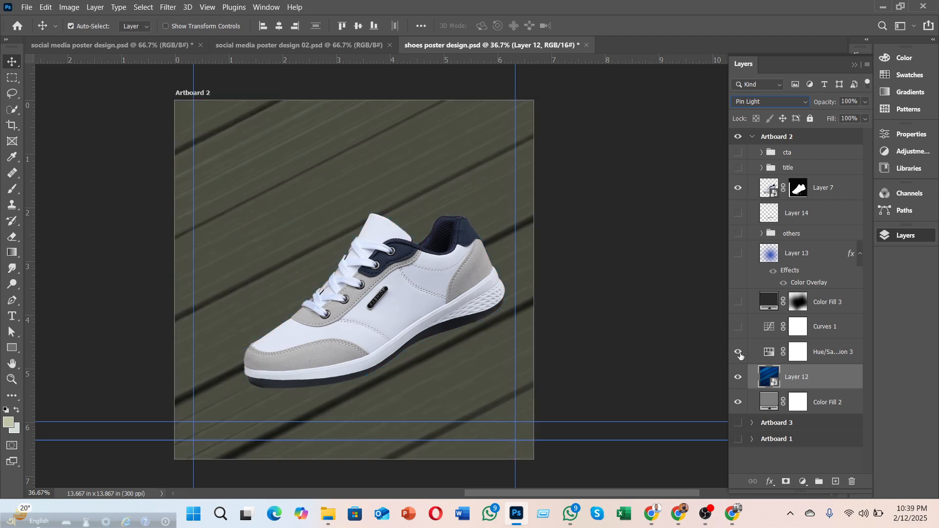
left_click(739, 327)
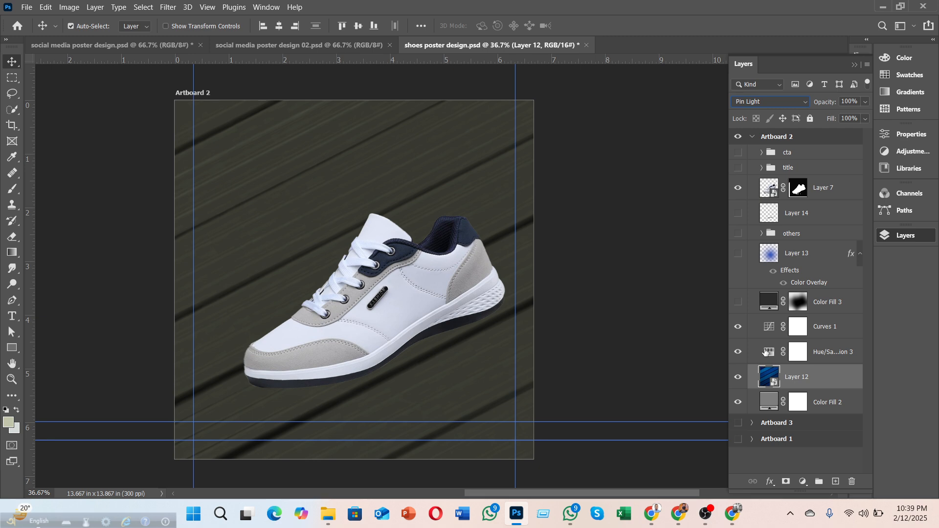
left_click(740, 327)
double_click(767, 354)
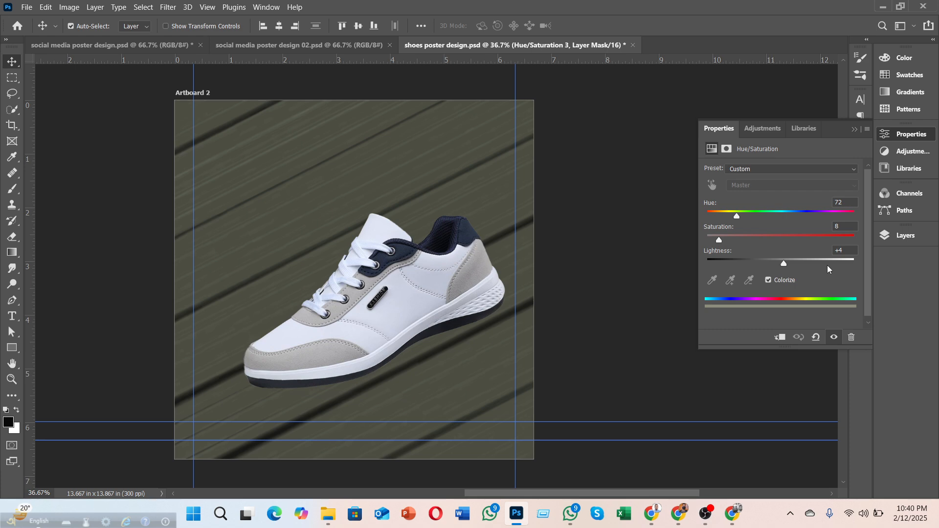
left_click(898, 237)
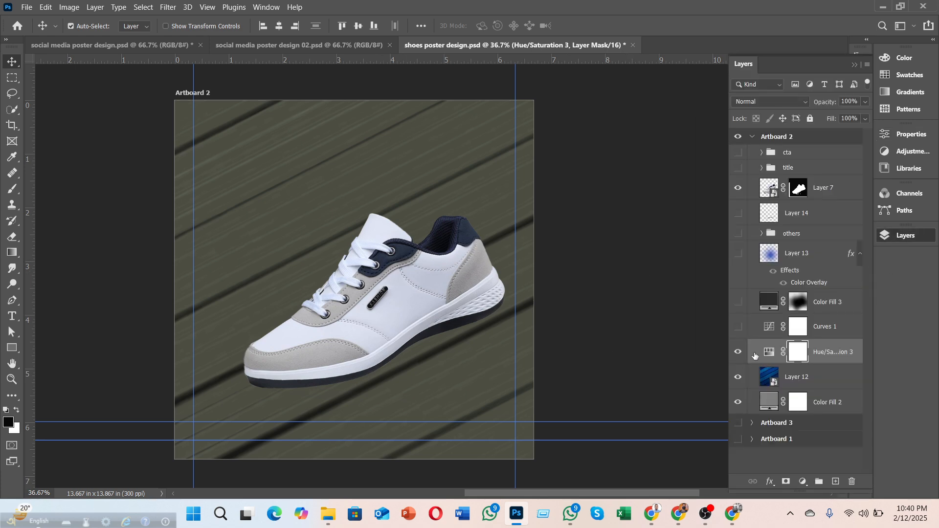
- Show Curves 1 above Hue/Saturation 3 and try a much darker curve, undoing the curve change
left_click(739, 327)
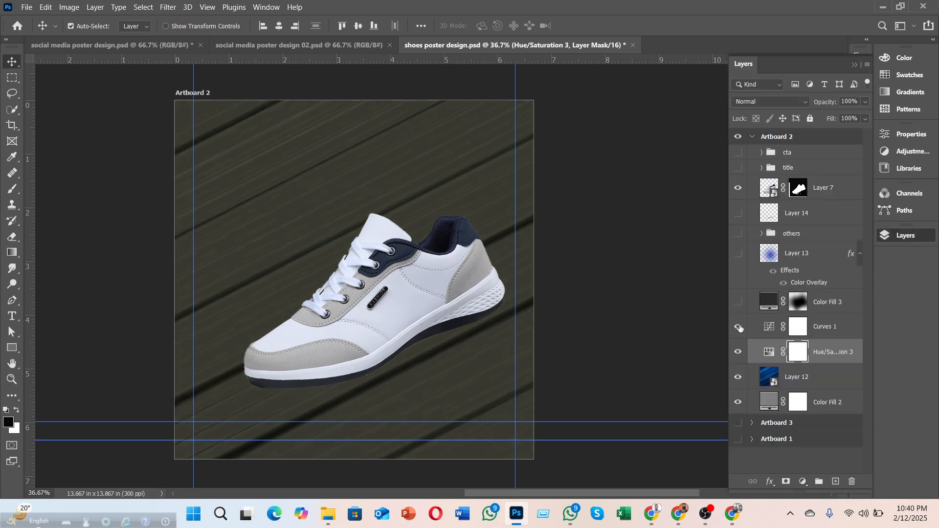
left_click(766, 331)
double_click(766, 331)
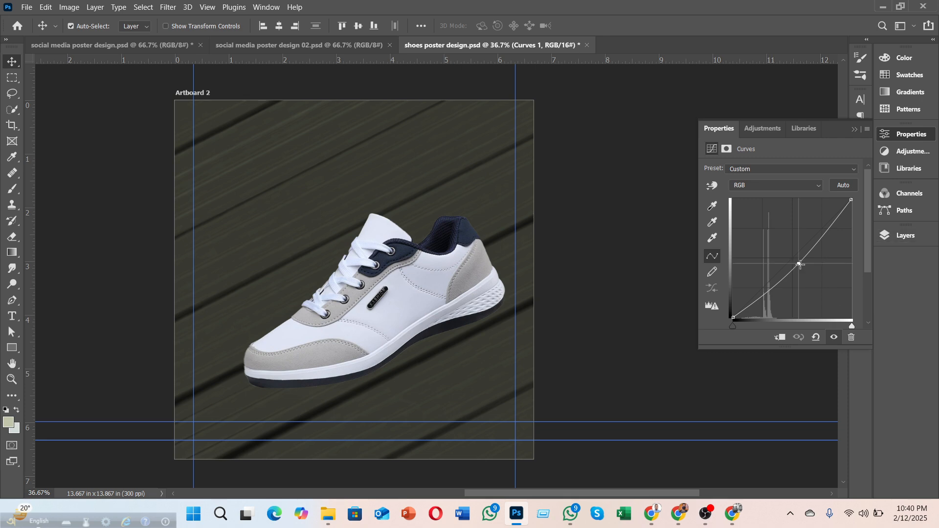
left_click_drag(800, 264, 824, 286)
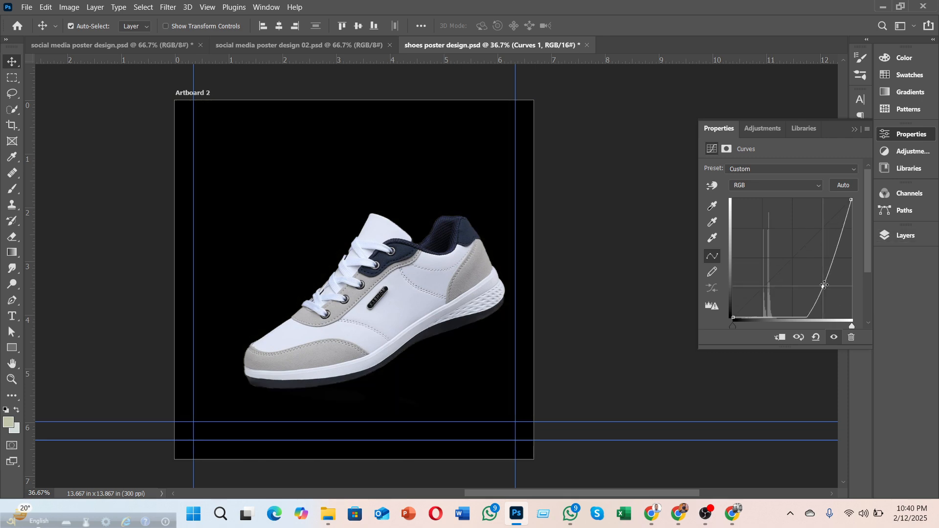
key("ctrl+z")
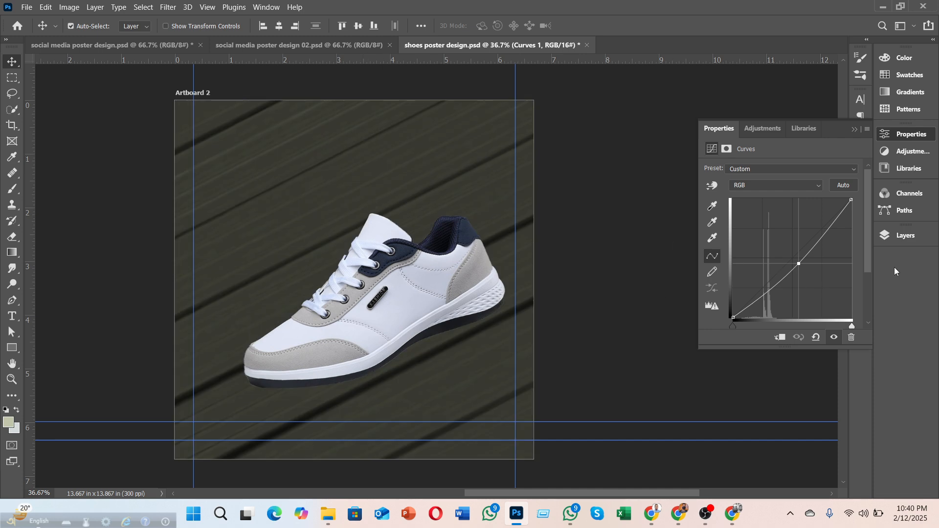
- Show Color Fill 3 and inspect its solid colour, leaving the colour picker without changes
left_click(895, 237)
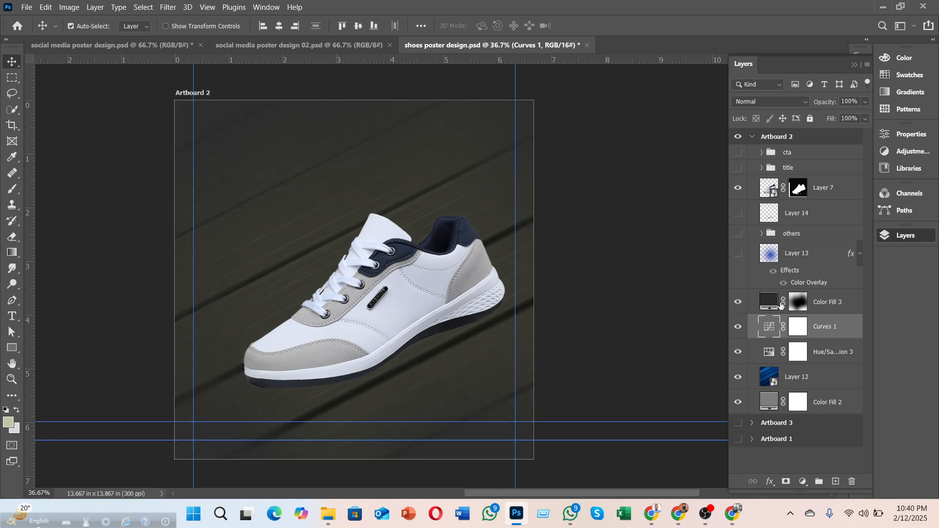
left_click(771, 303)
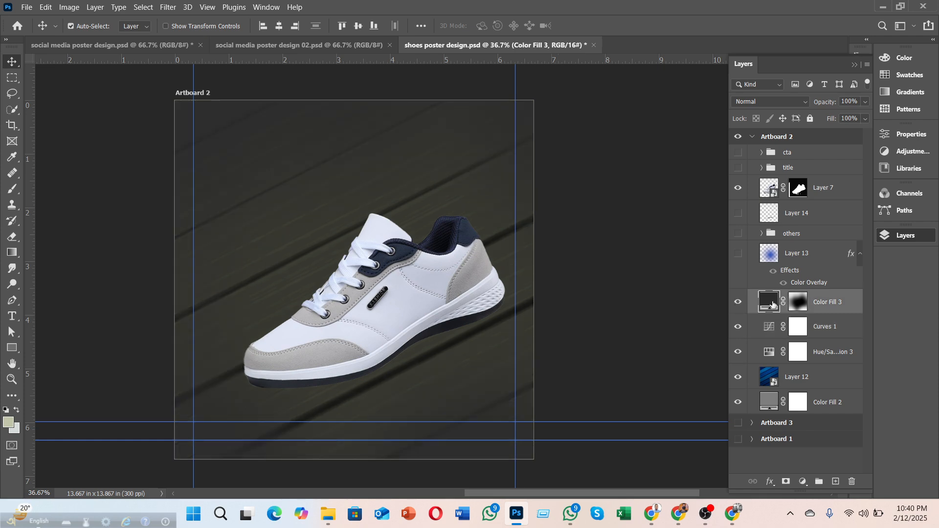
double_click(773, 305)
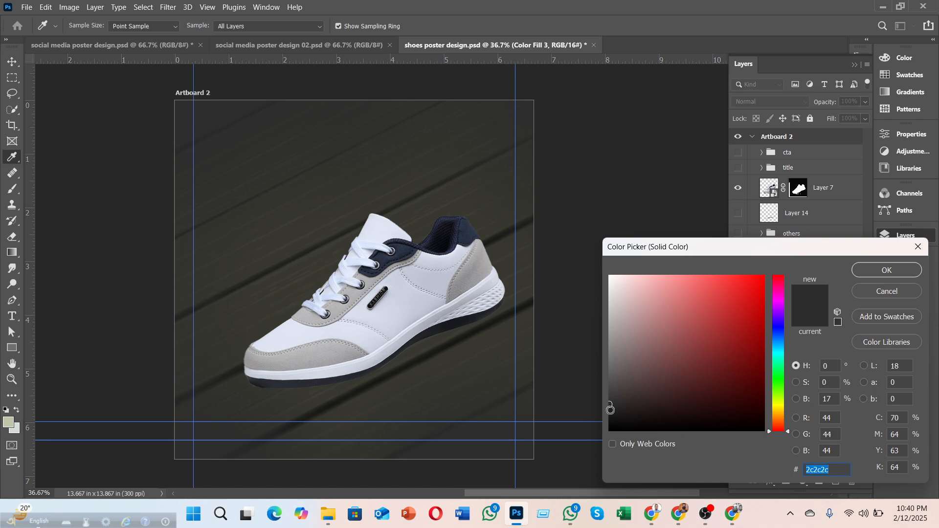
left_click(880, 294)
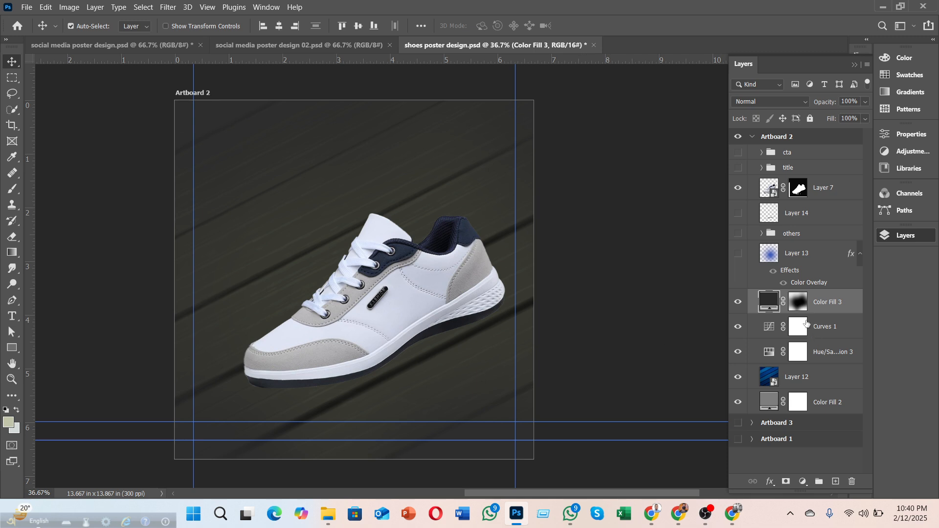
- Compare Color Fill 3 without its layer mask, restore the mask, and show the Layer 13 glow
left_click(799, 303)
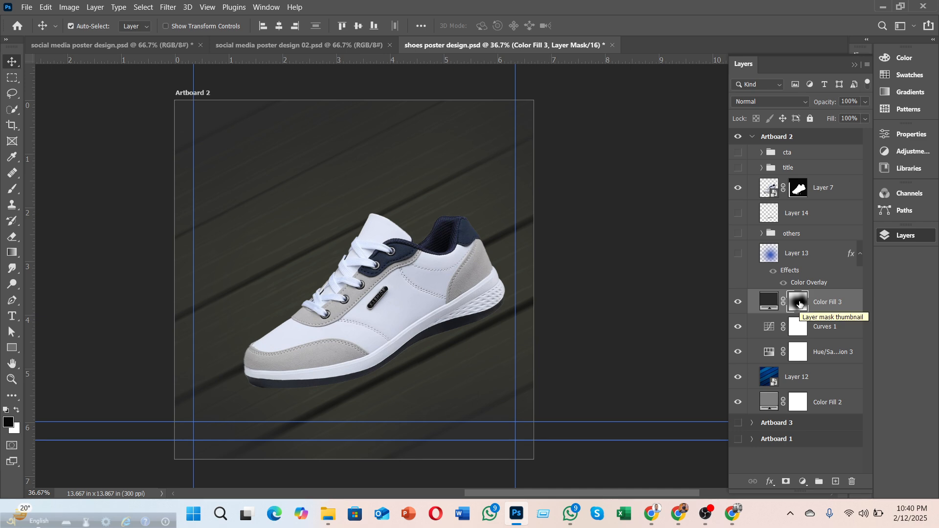
key("Delete")
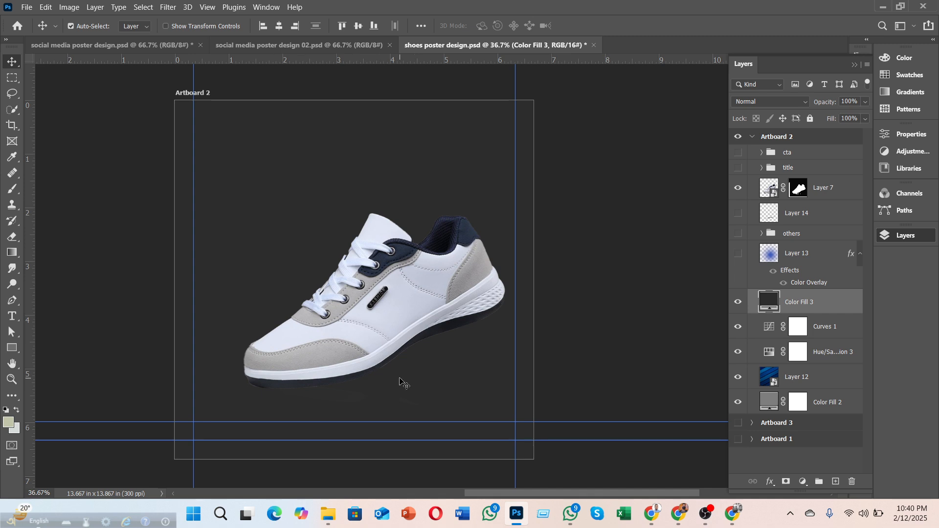
key("ctrl+z")
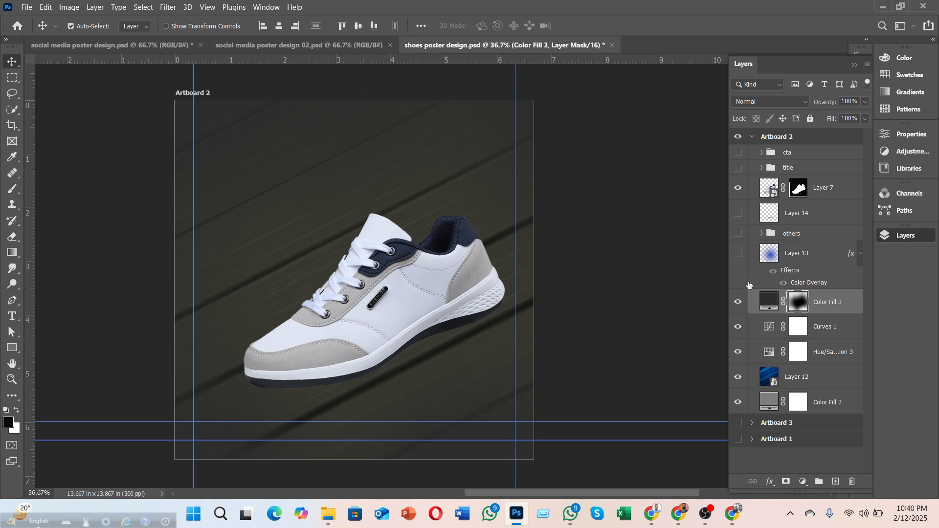
left_click(739, 254)
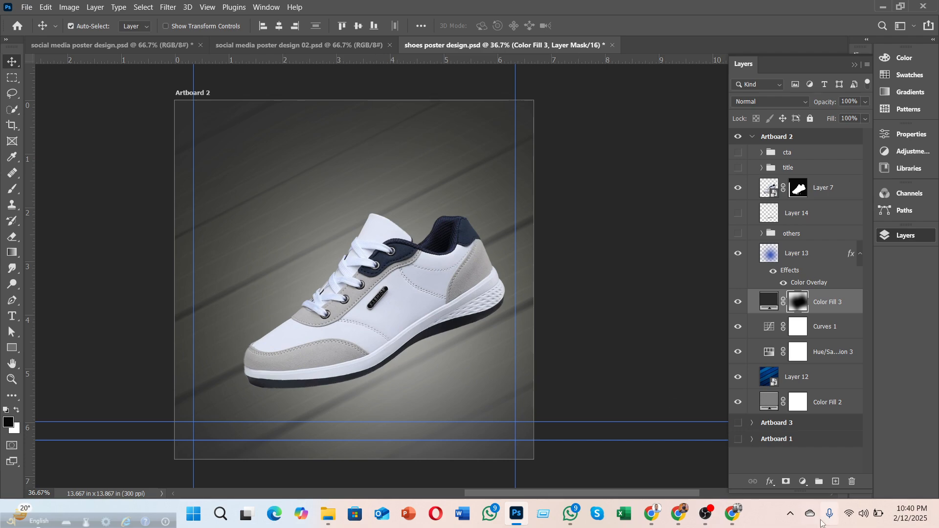
left_click(790, 514)
left_click(840, 451)
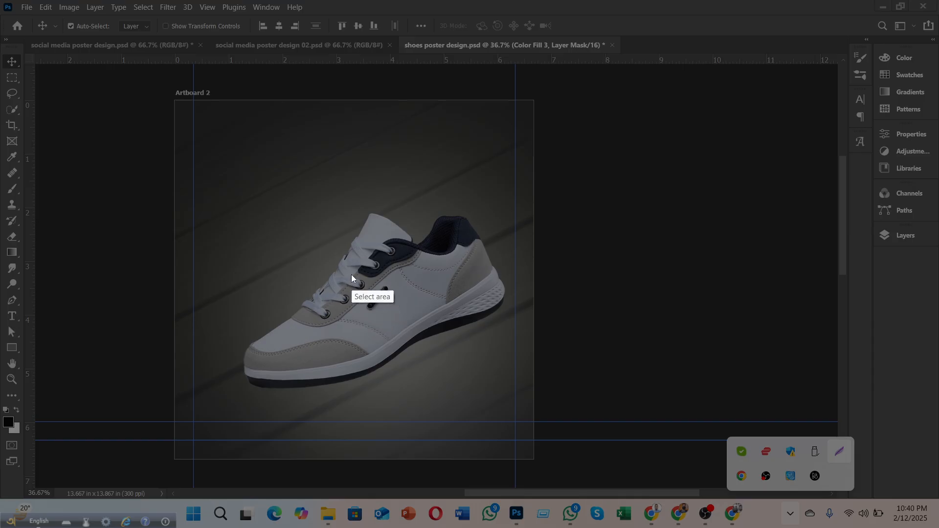
left_click_drag(351, 275, 429, 352)
left_click(422, 362)
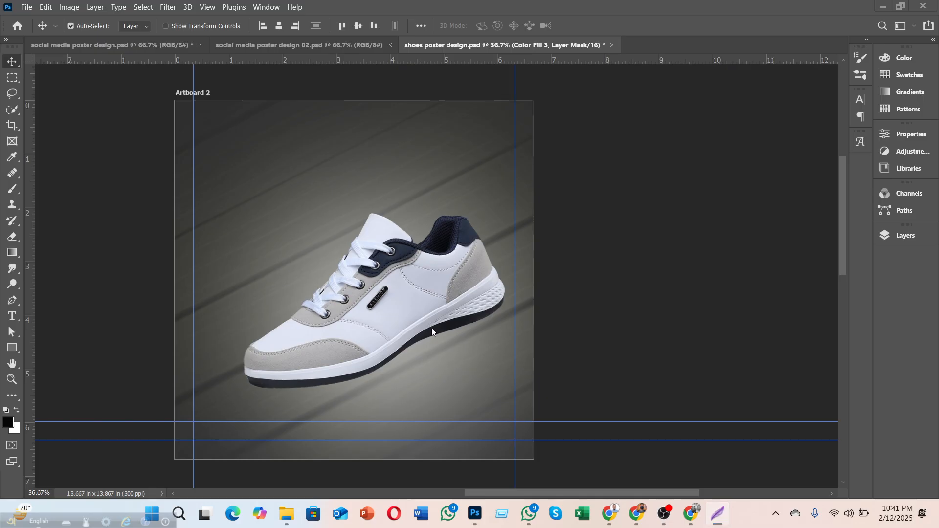
- Show the others group of small decorative shapes, compare the poster without it, and hide the guides
left_click(887, 237)
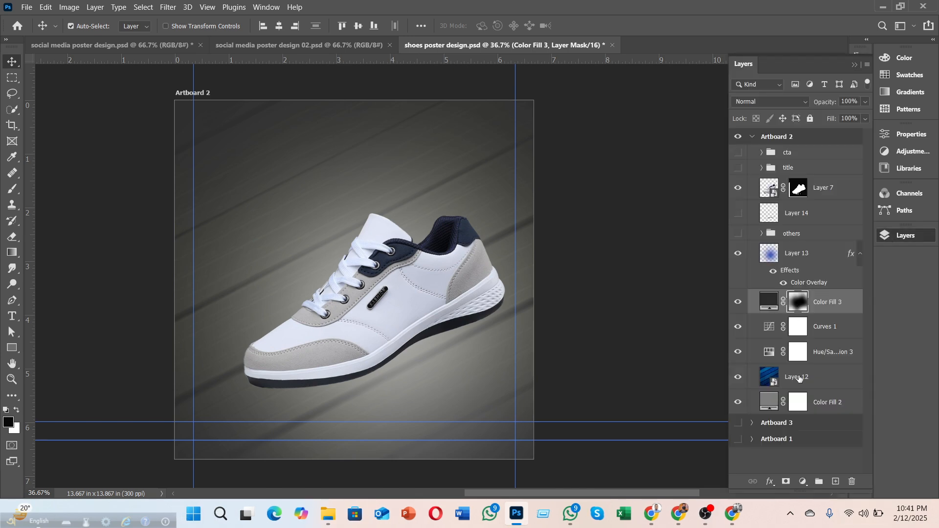
left_click(739, 234)
left_click(738, 236)
left_click(739, 237)
key("ctrl+h")
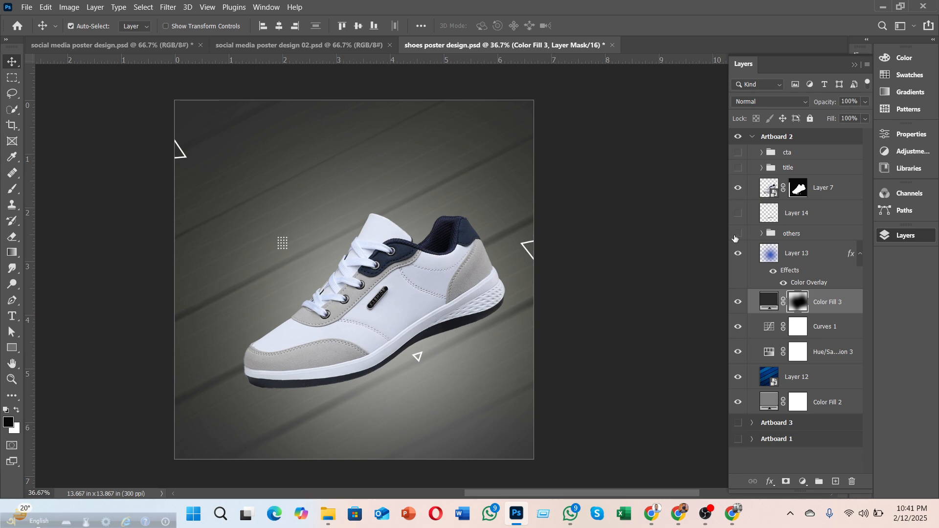
left_click(735, 236)
left_click(735, 236)
left_click(736, 237)
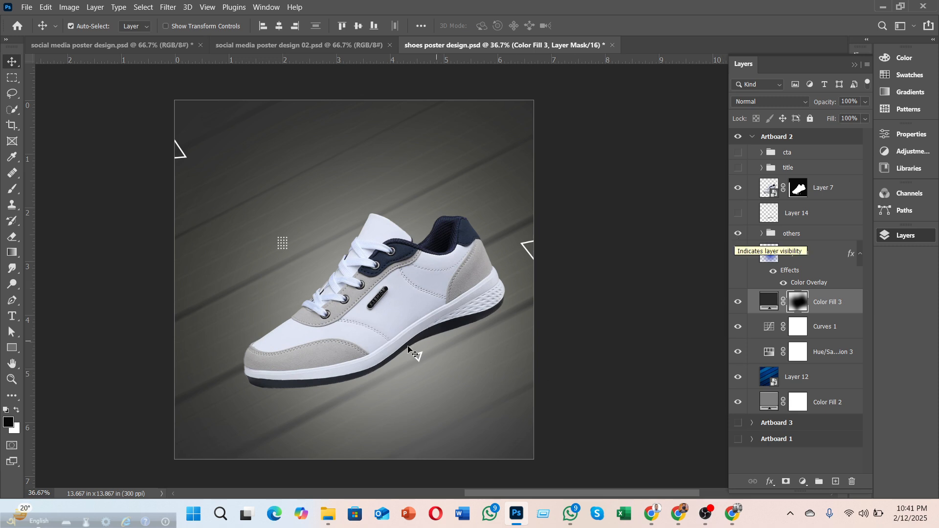
- Draw a 202 by 208 px triangle above the shoe with the Triangle tool, remove its fill, and delete it
left_click(12, 348)
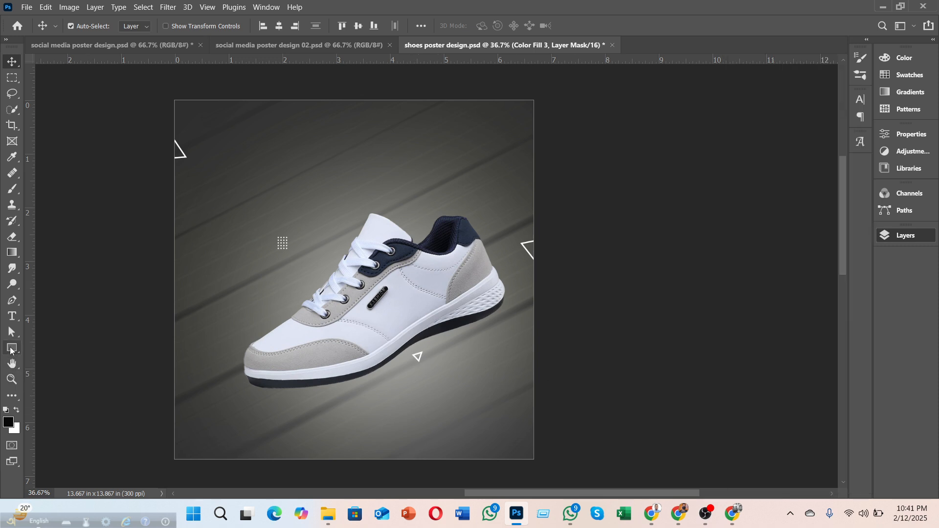
left_click(33, 351)
right_click(18, 348)
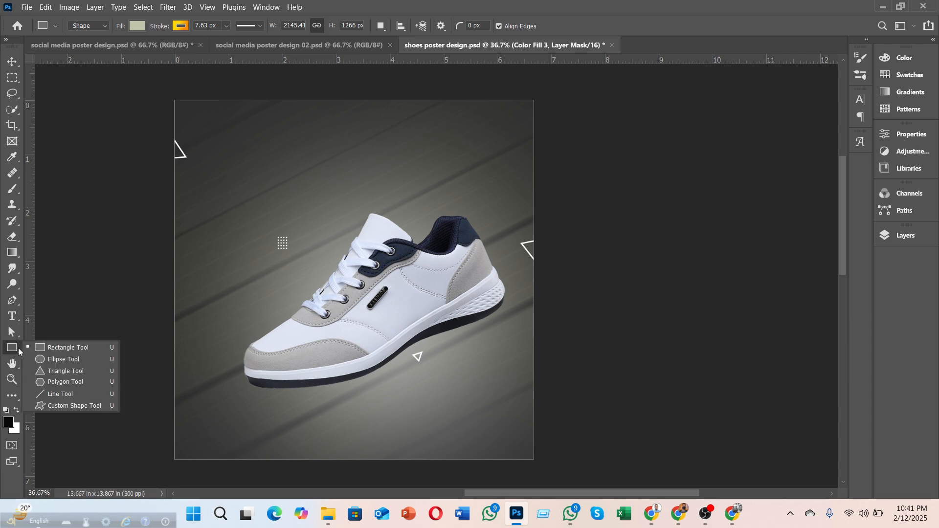
left_click(54, 369)
left_click_drag(285, 157, 322, 194)
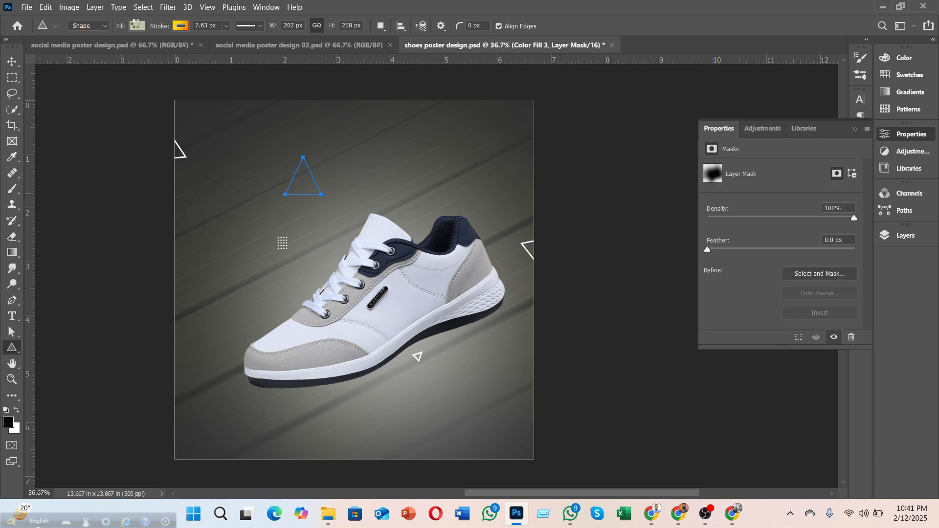
left_click(136, 26)
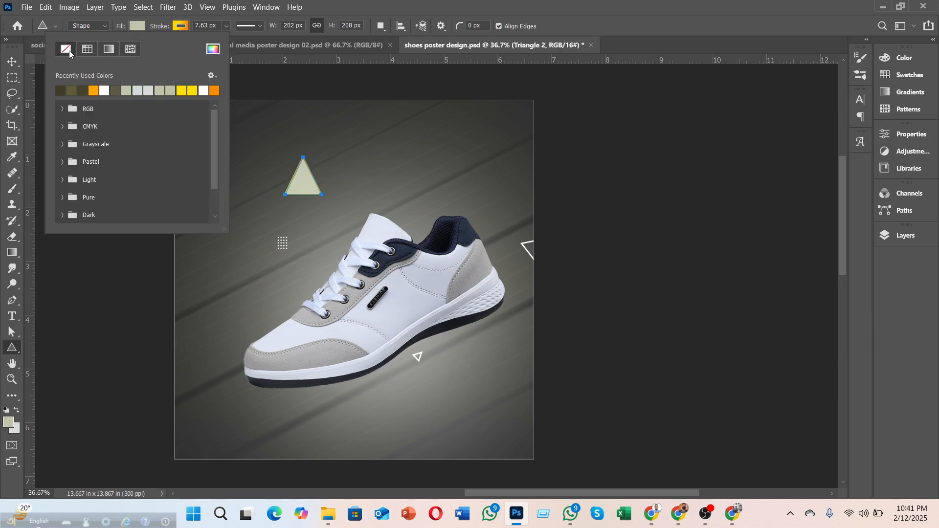
left_click(66, 50)
key("v")
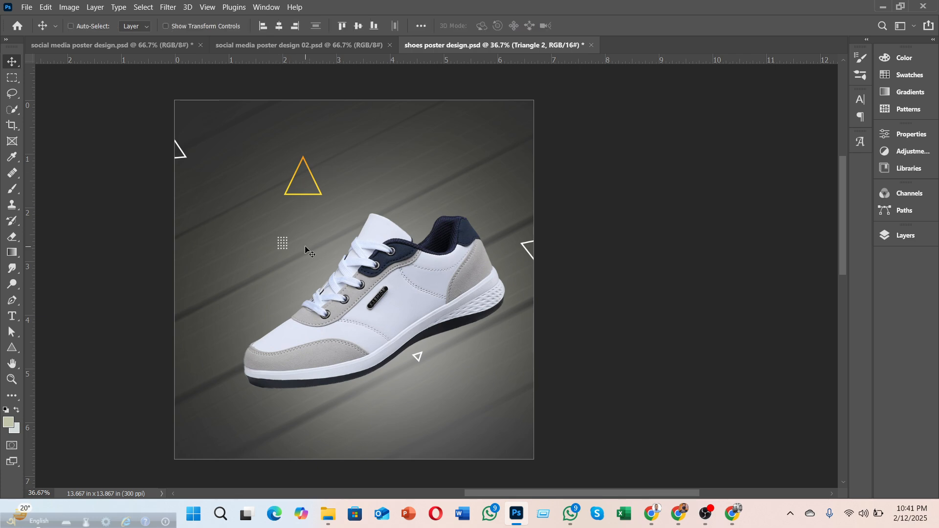
key("alt+BackSpace")
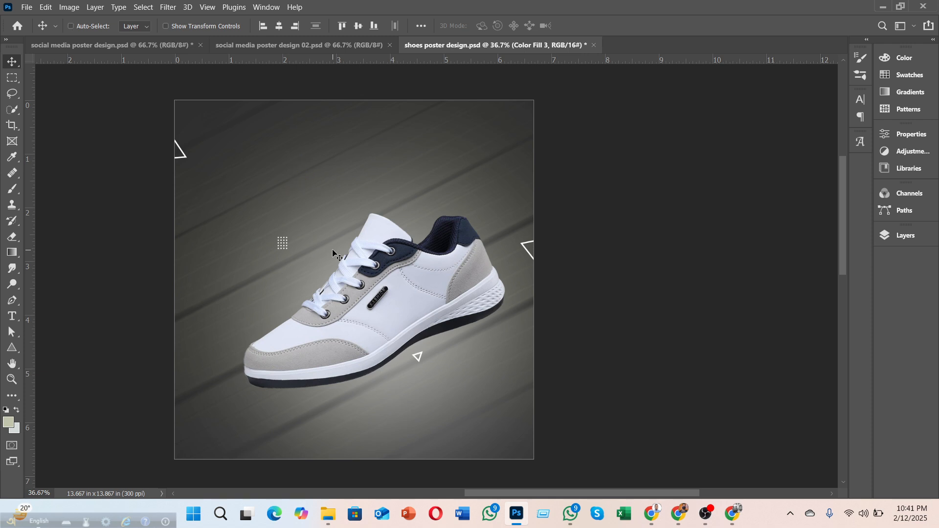
- Show the Layer 14 shadow and the title and cta groups, and collapse Artboard 2
left_click(908, 236)
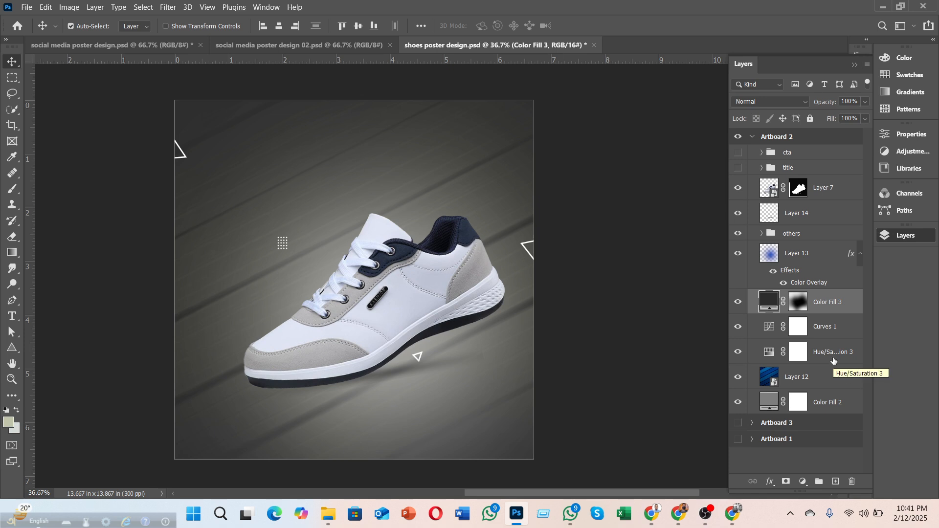
left_click(738, 167)
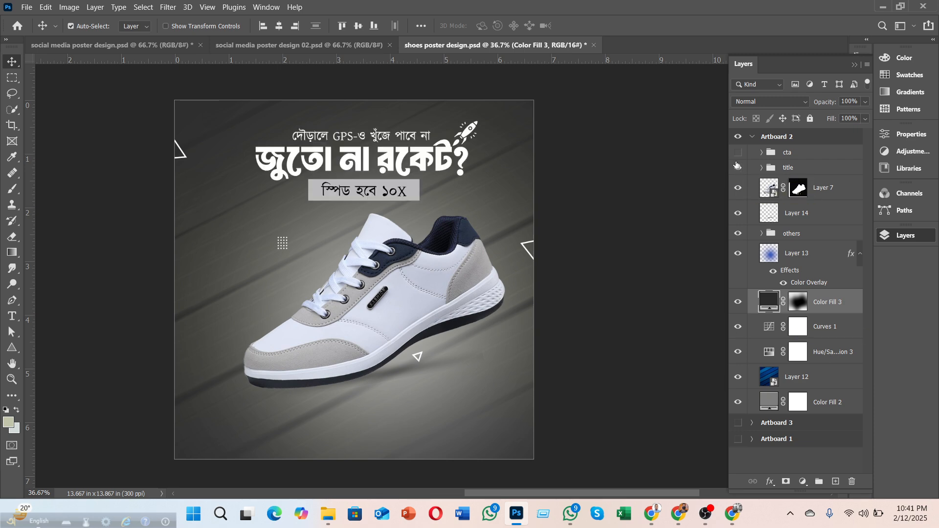
left_click(738, 153)
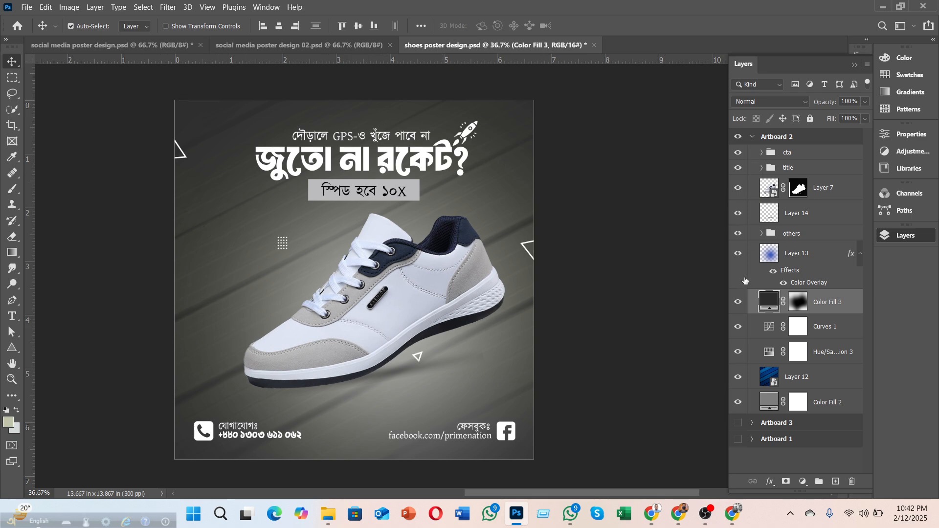
left_click(752, 137)
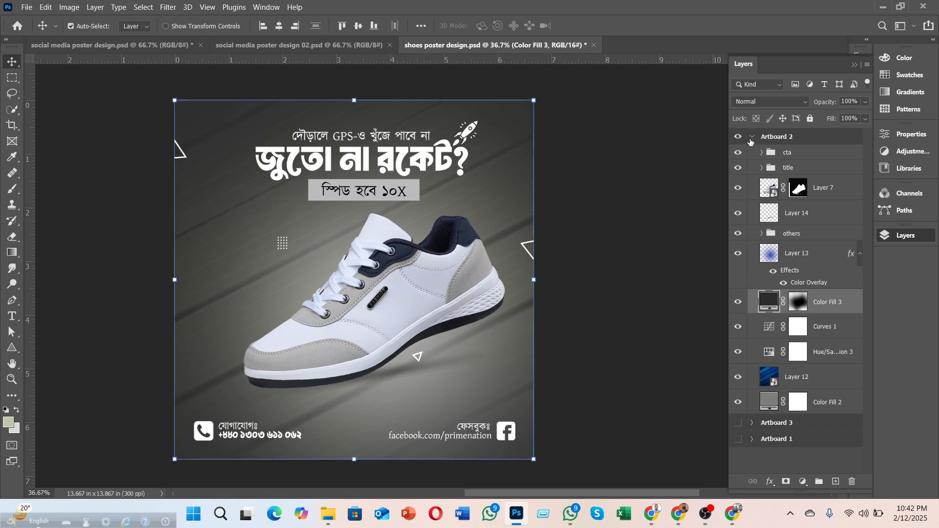
key("F7")
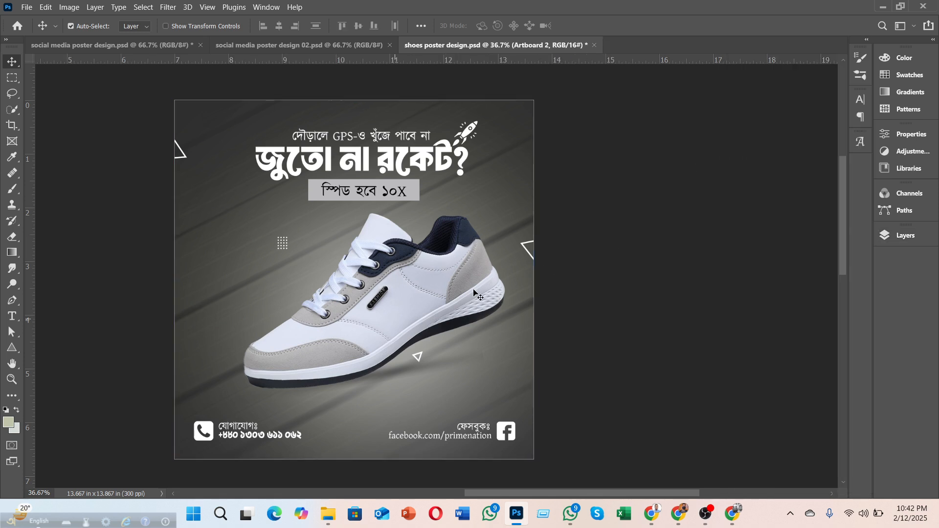
- Move Artboard 1 above Artboard 3 in the layer order and show it alongside Artboard 2, keeping Artboard 3 hidden
left_click(885, 235)
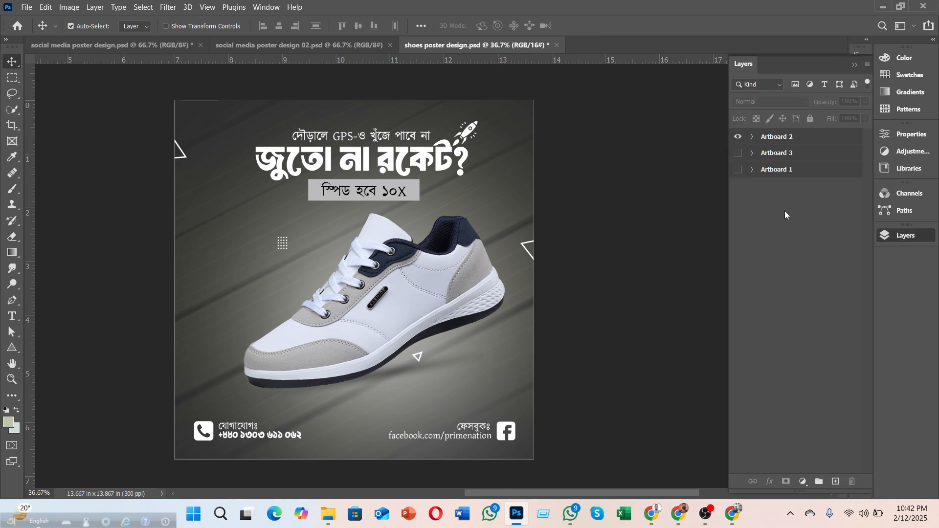
left_click(738, 157)
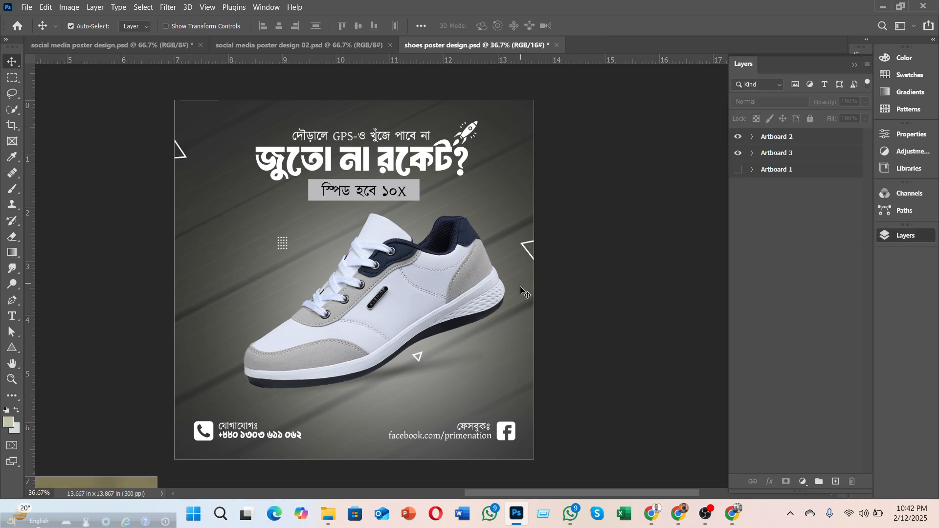
left_click(739, 158)
left_click_drag(783, 172, 778, 150)
left_click(737, 153)
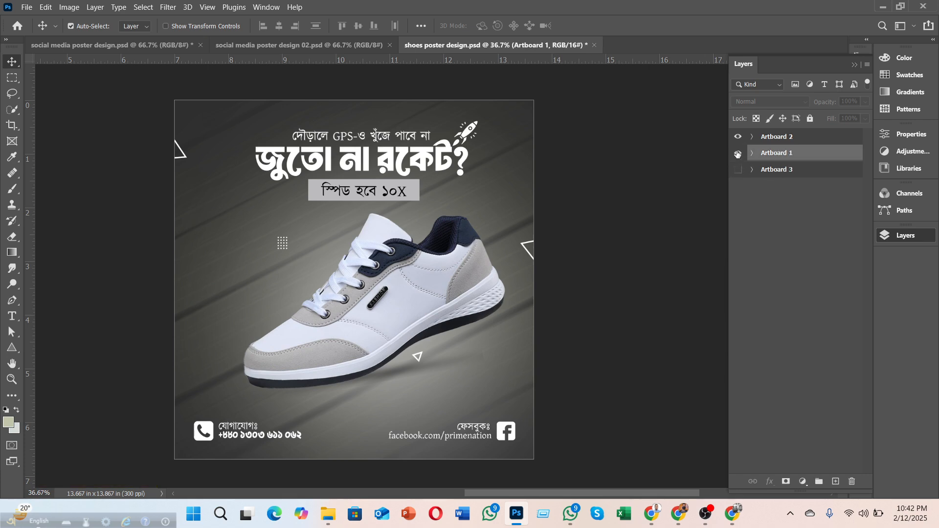
scroll(434, 296, "down", 2)
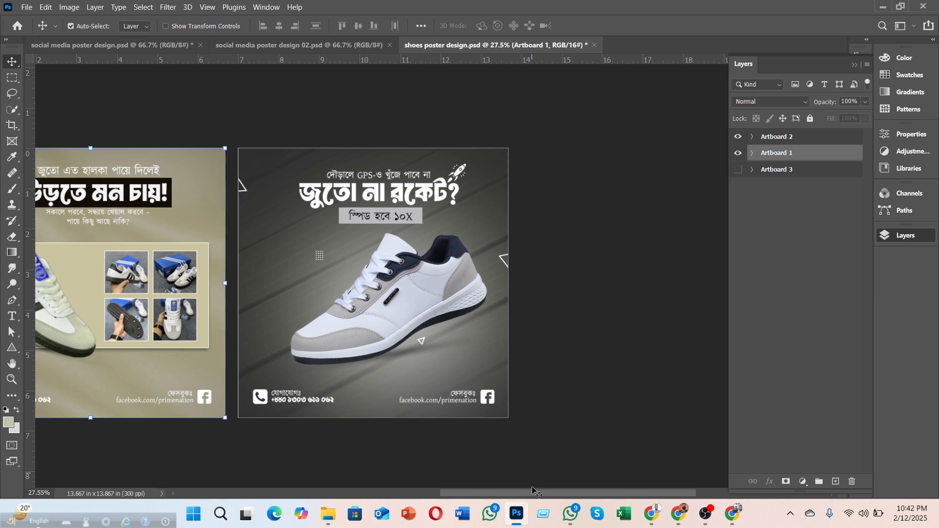
left_click(532, 495)
left_click(581, 423)
left_click_drag(564, 493, 509, 489)
scroll(512, 464, "up", 2)
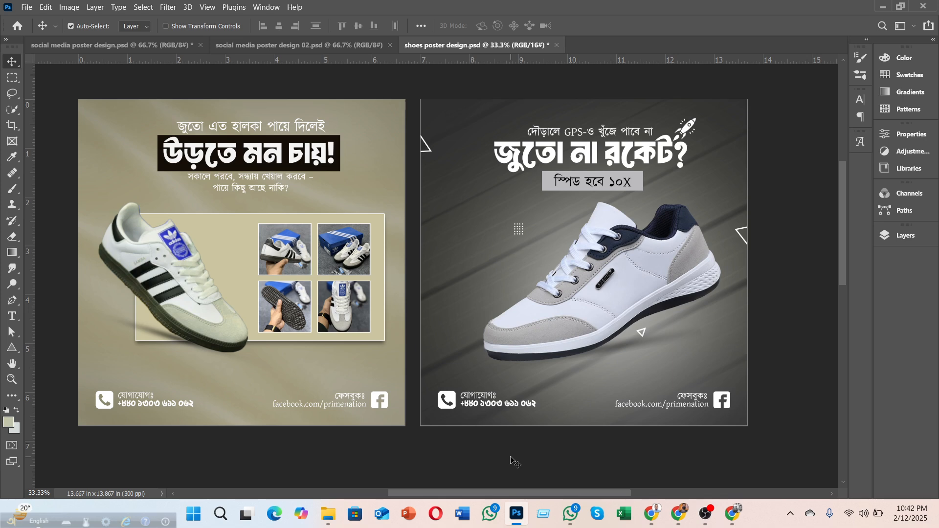
left_click(707, 509)
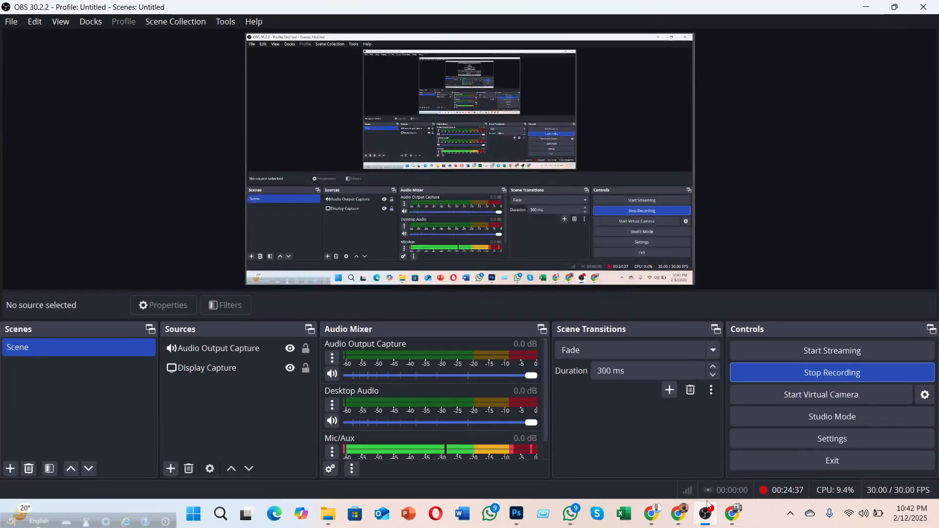